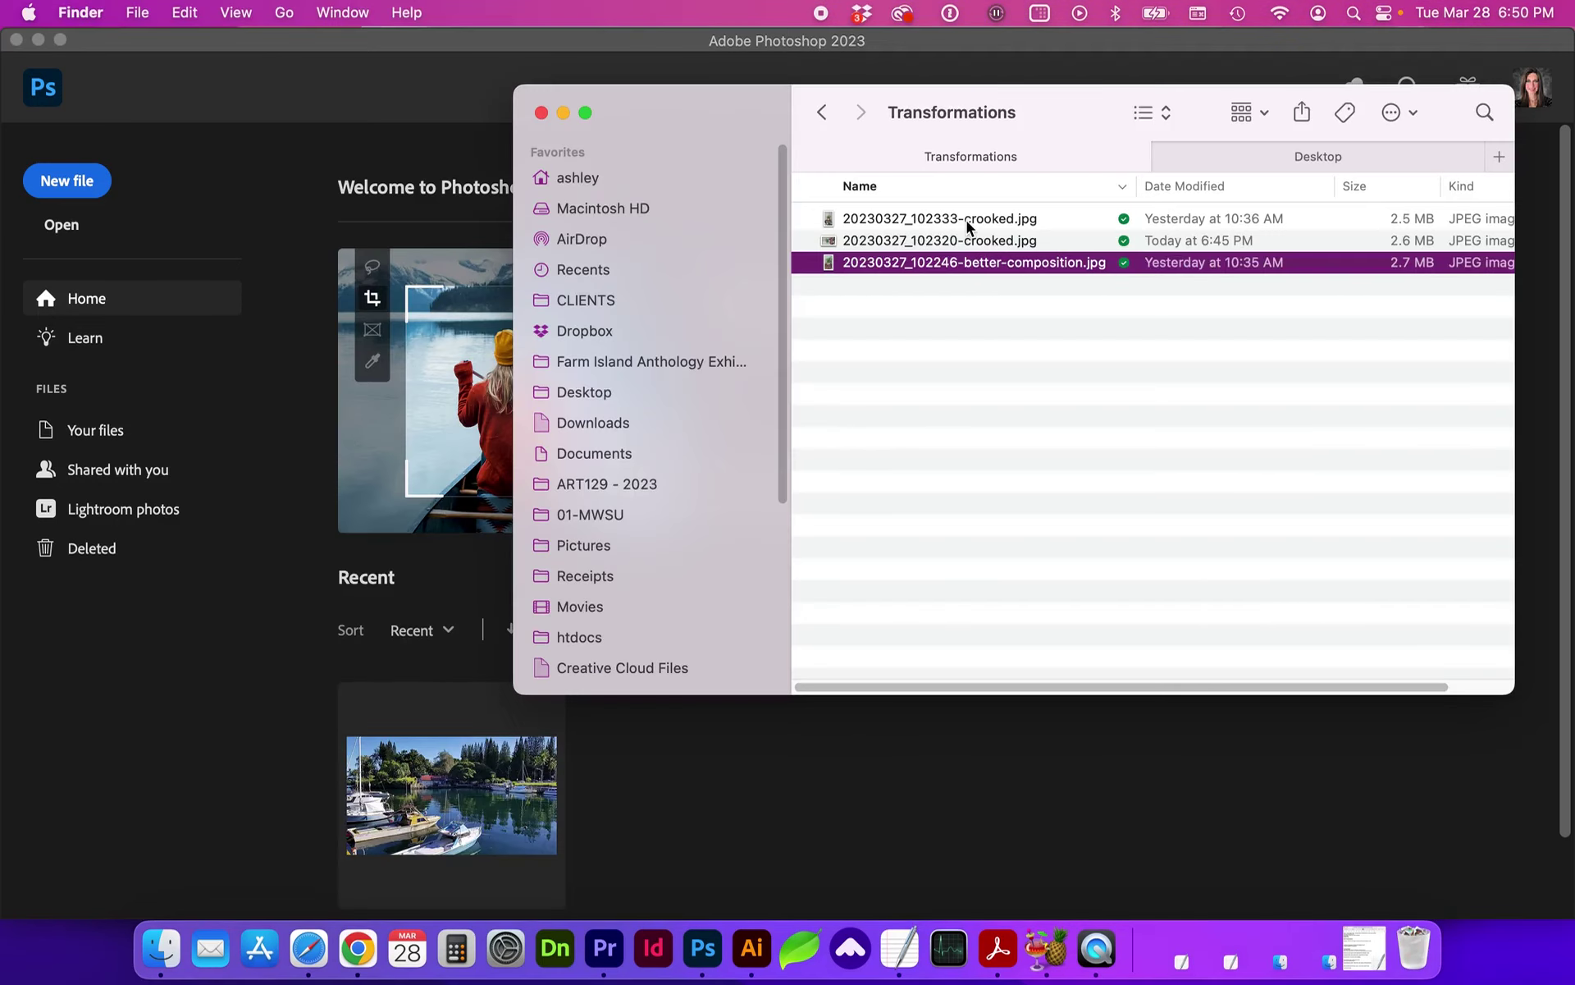
Step: Preview the plant photos in Quick Look, then open 20230327_102320-crooked.jpg in Photoshop
click(967, 220)
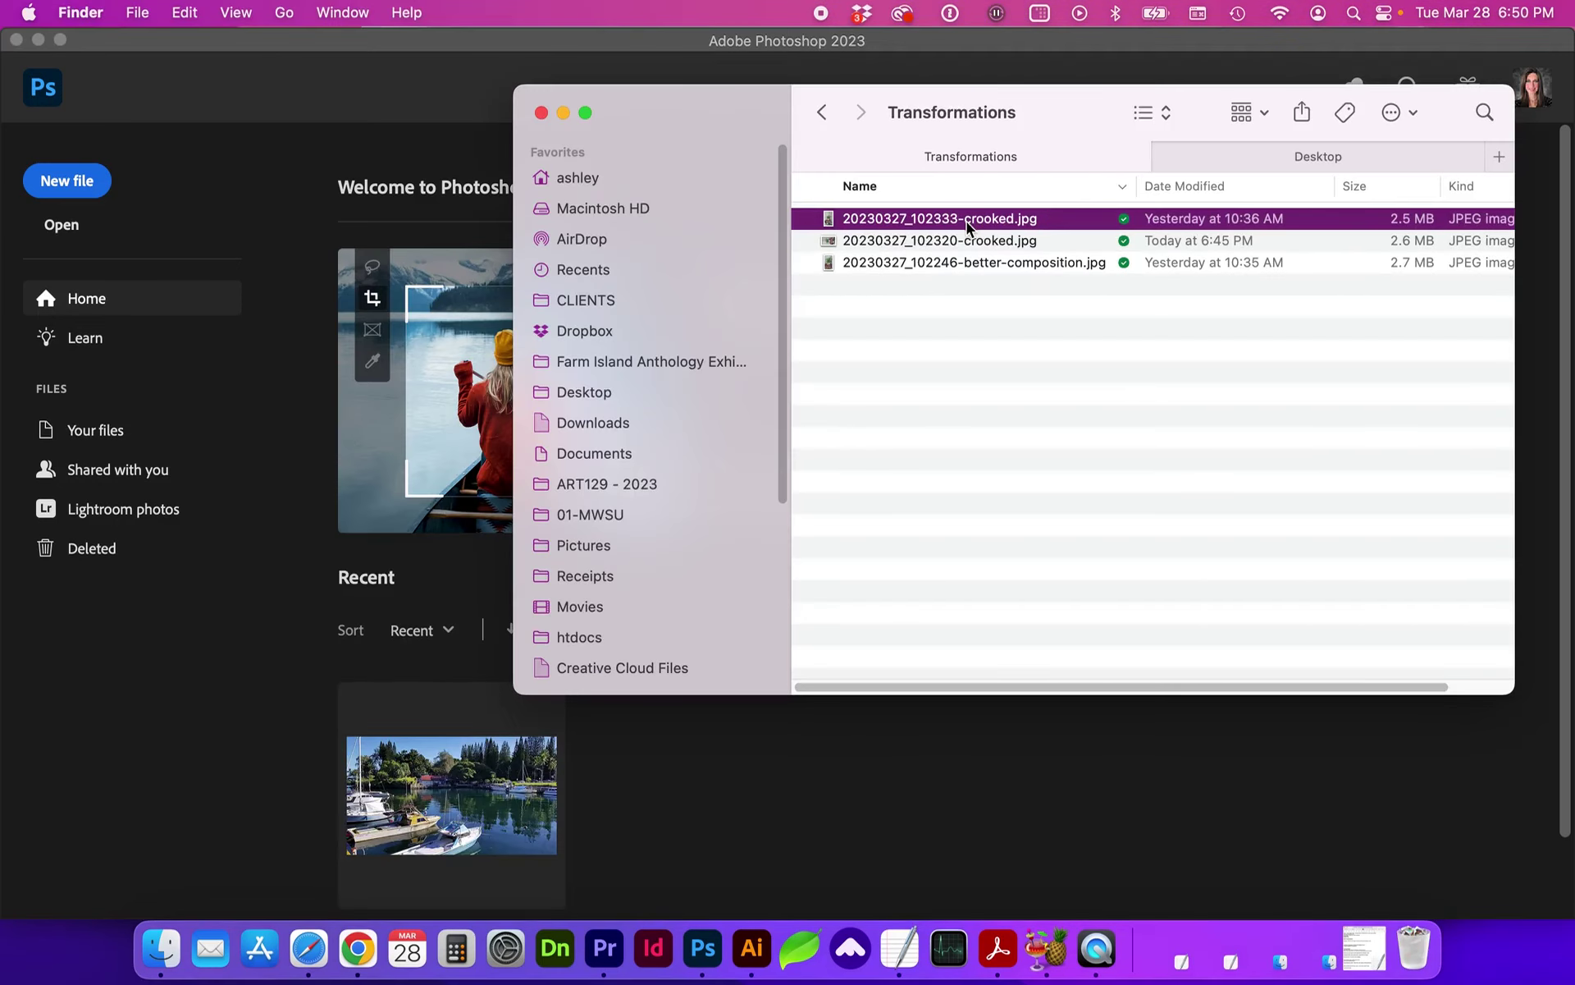
key(Down)
key(Down)
key(space)
click(1048, 220)
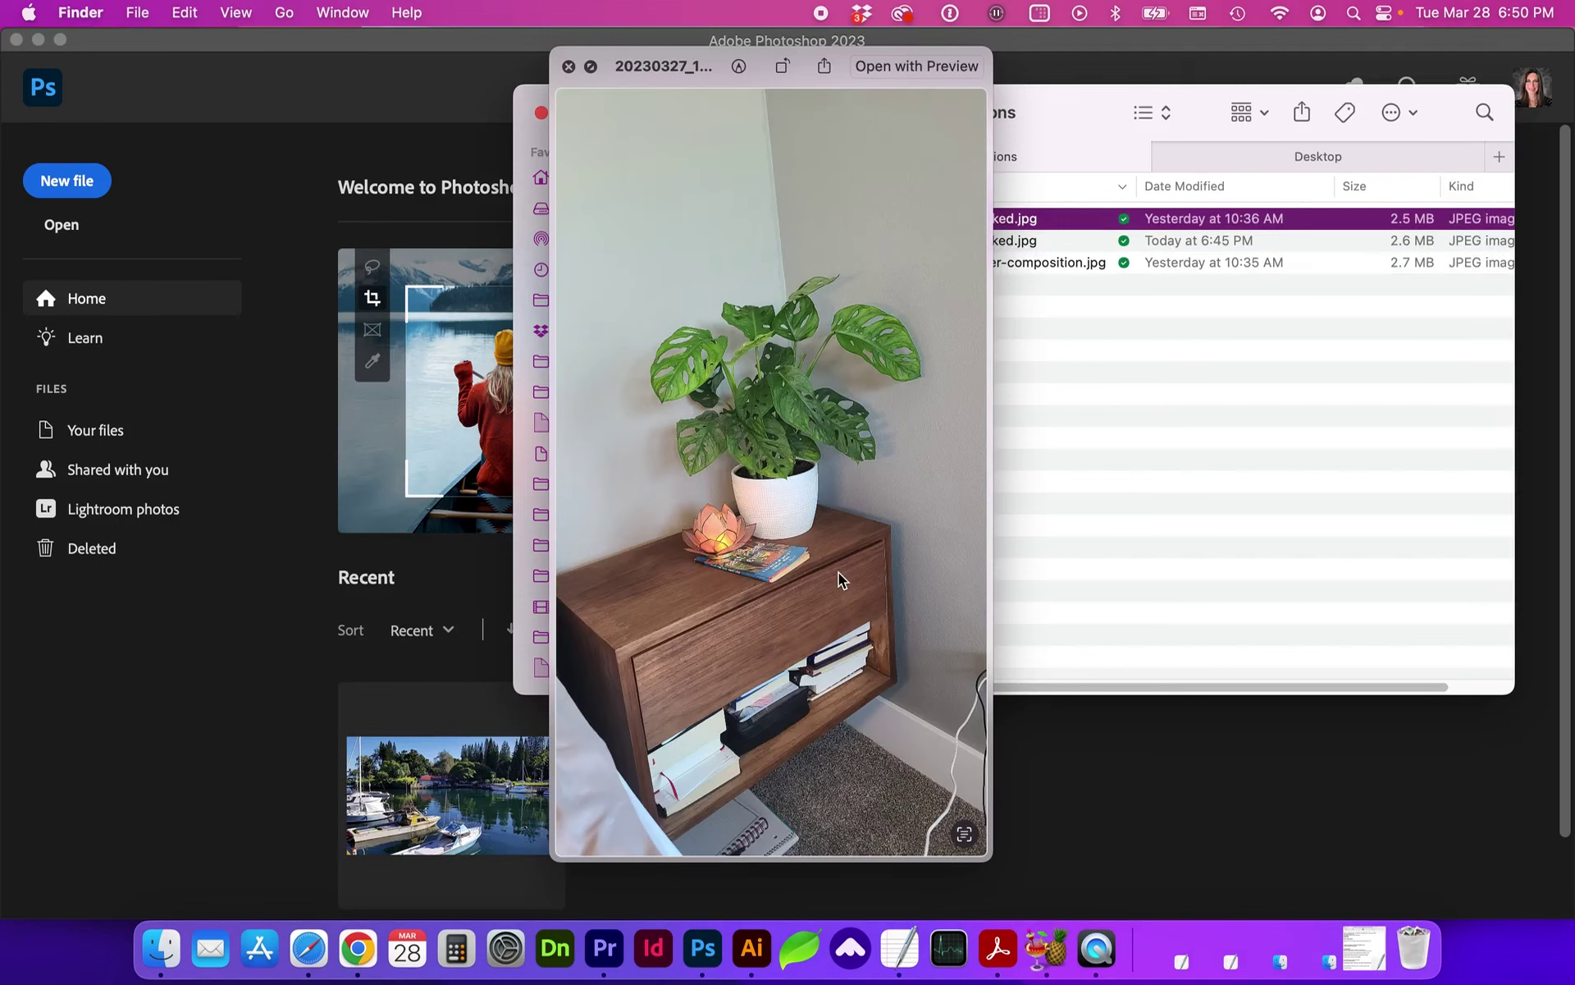
key(Down)
key(space)
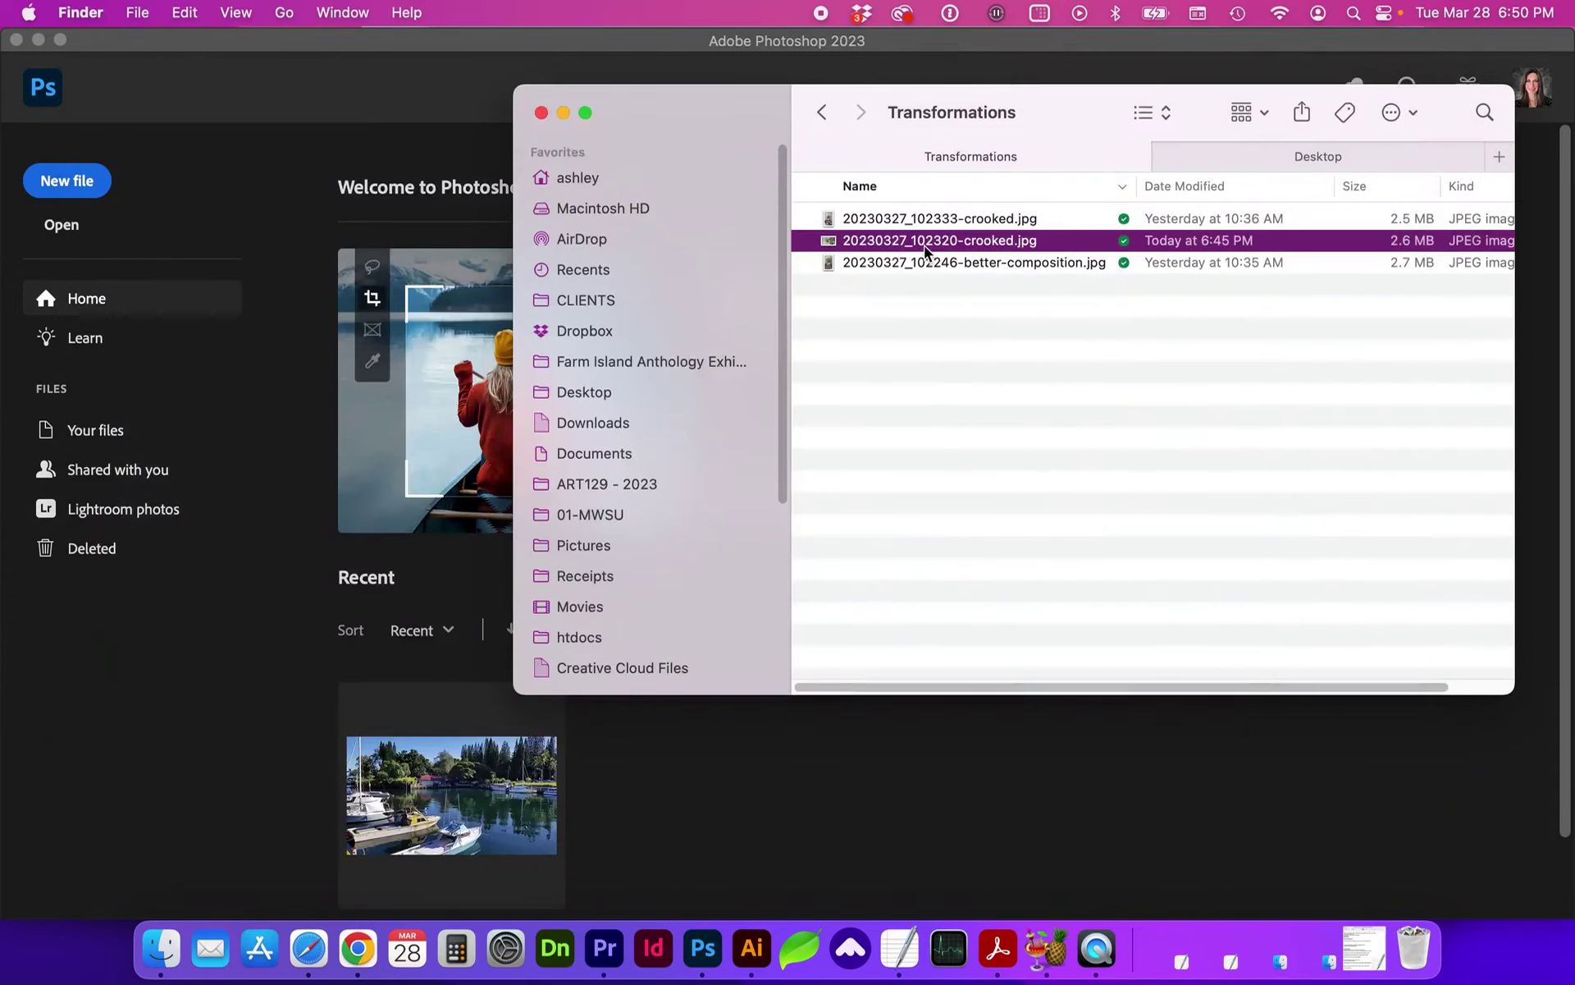
drag(920, 248, 281, 613)
Step: Rotate the image 90° clockwise to an upright 2268 × 4032 px portrait and fit it on screen
key(v)
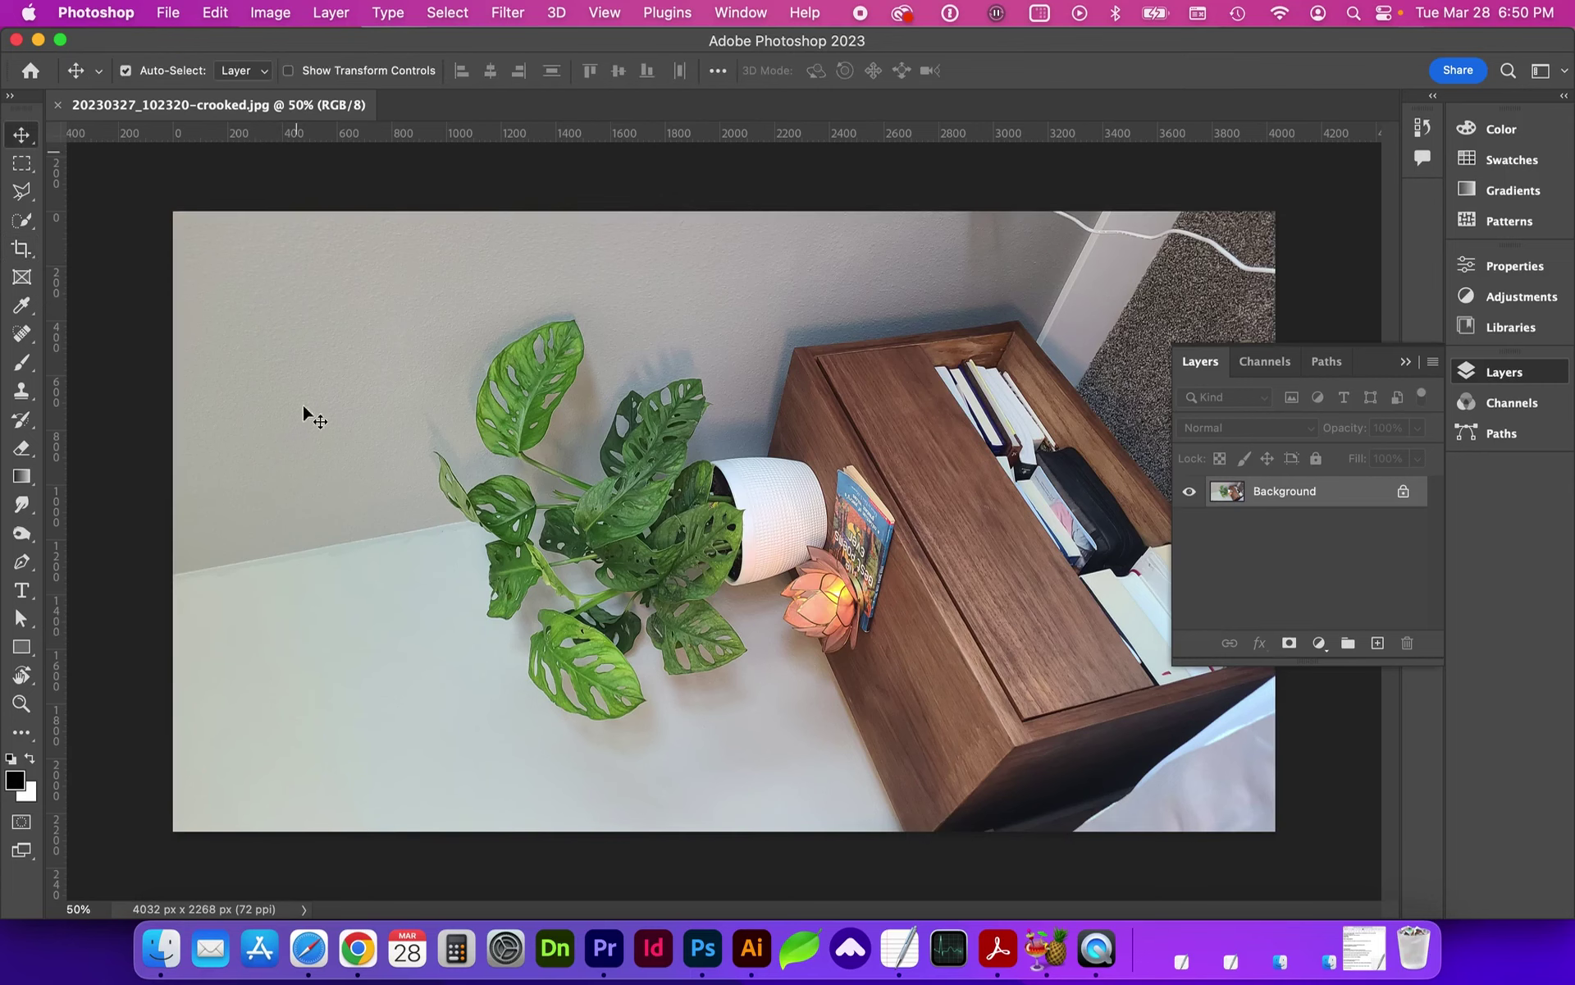
click(283, 14)
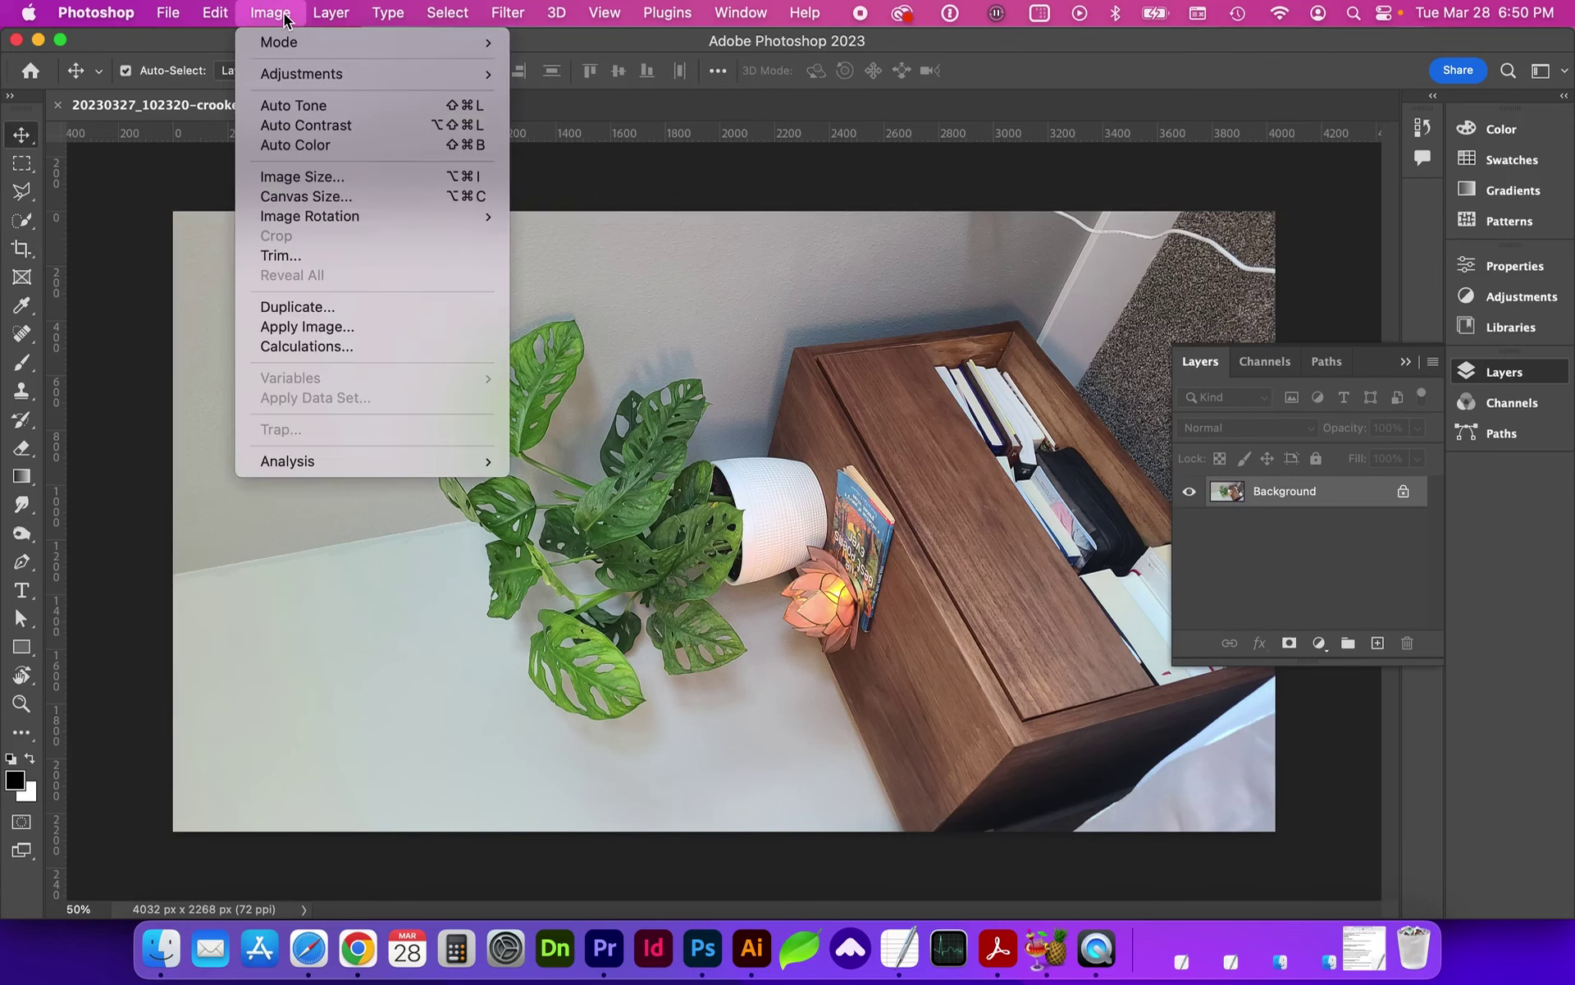
mouse_move(307, 218)
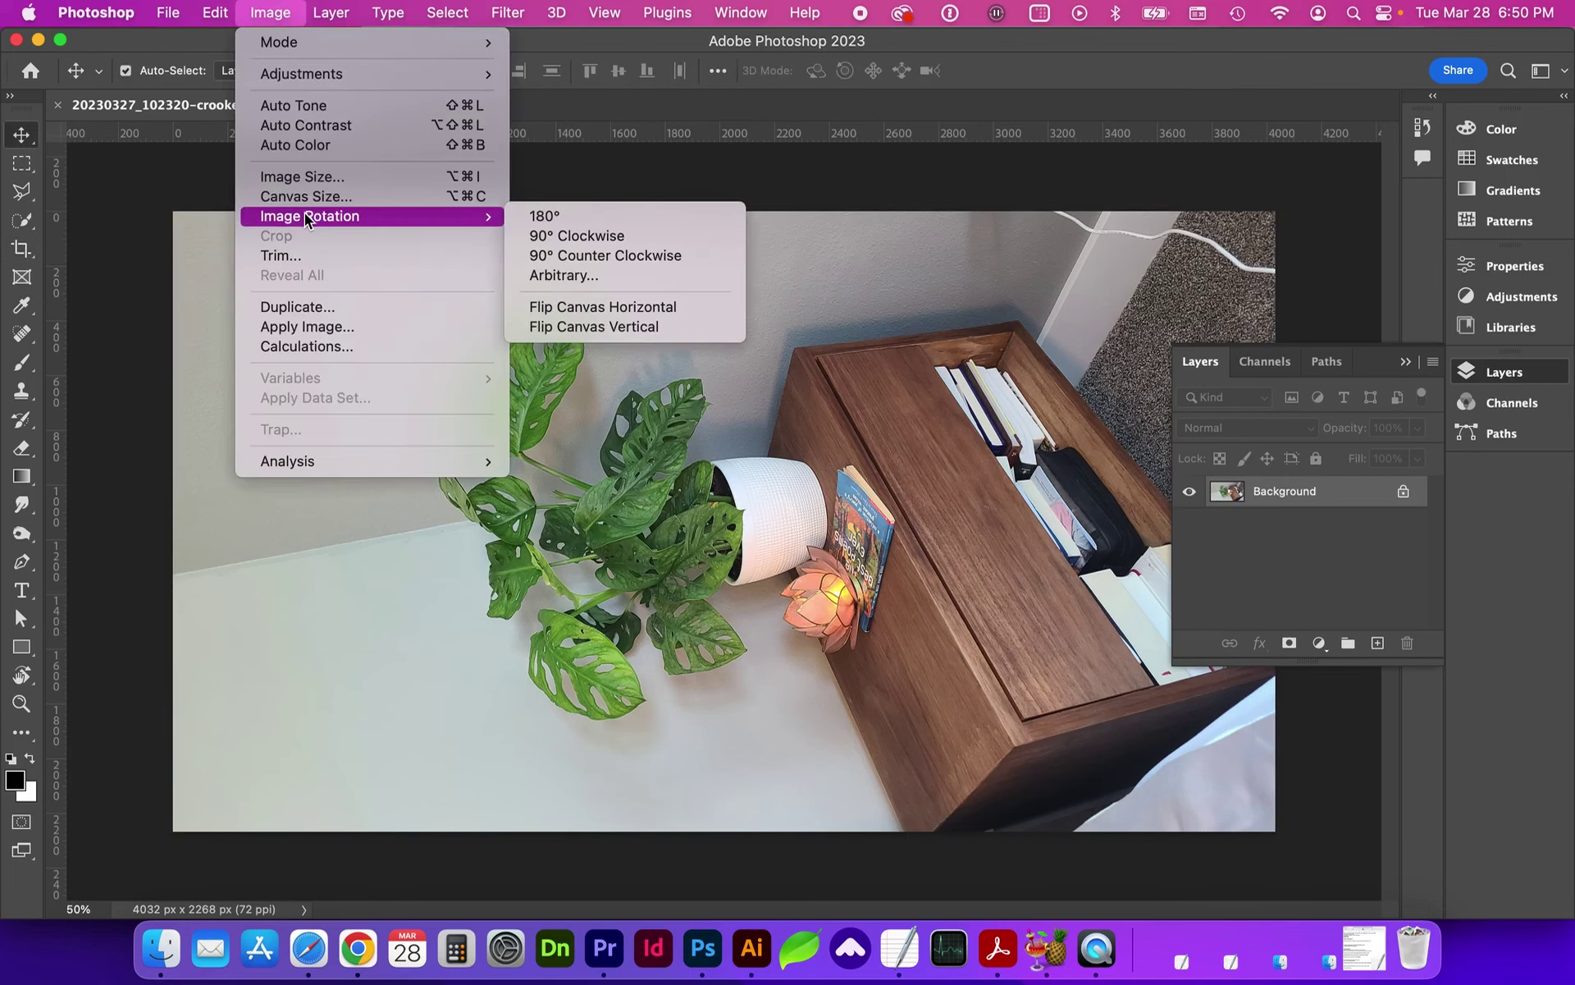
click(584, 238)
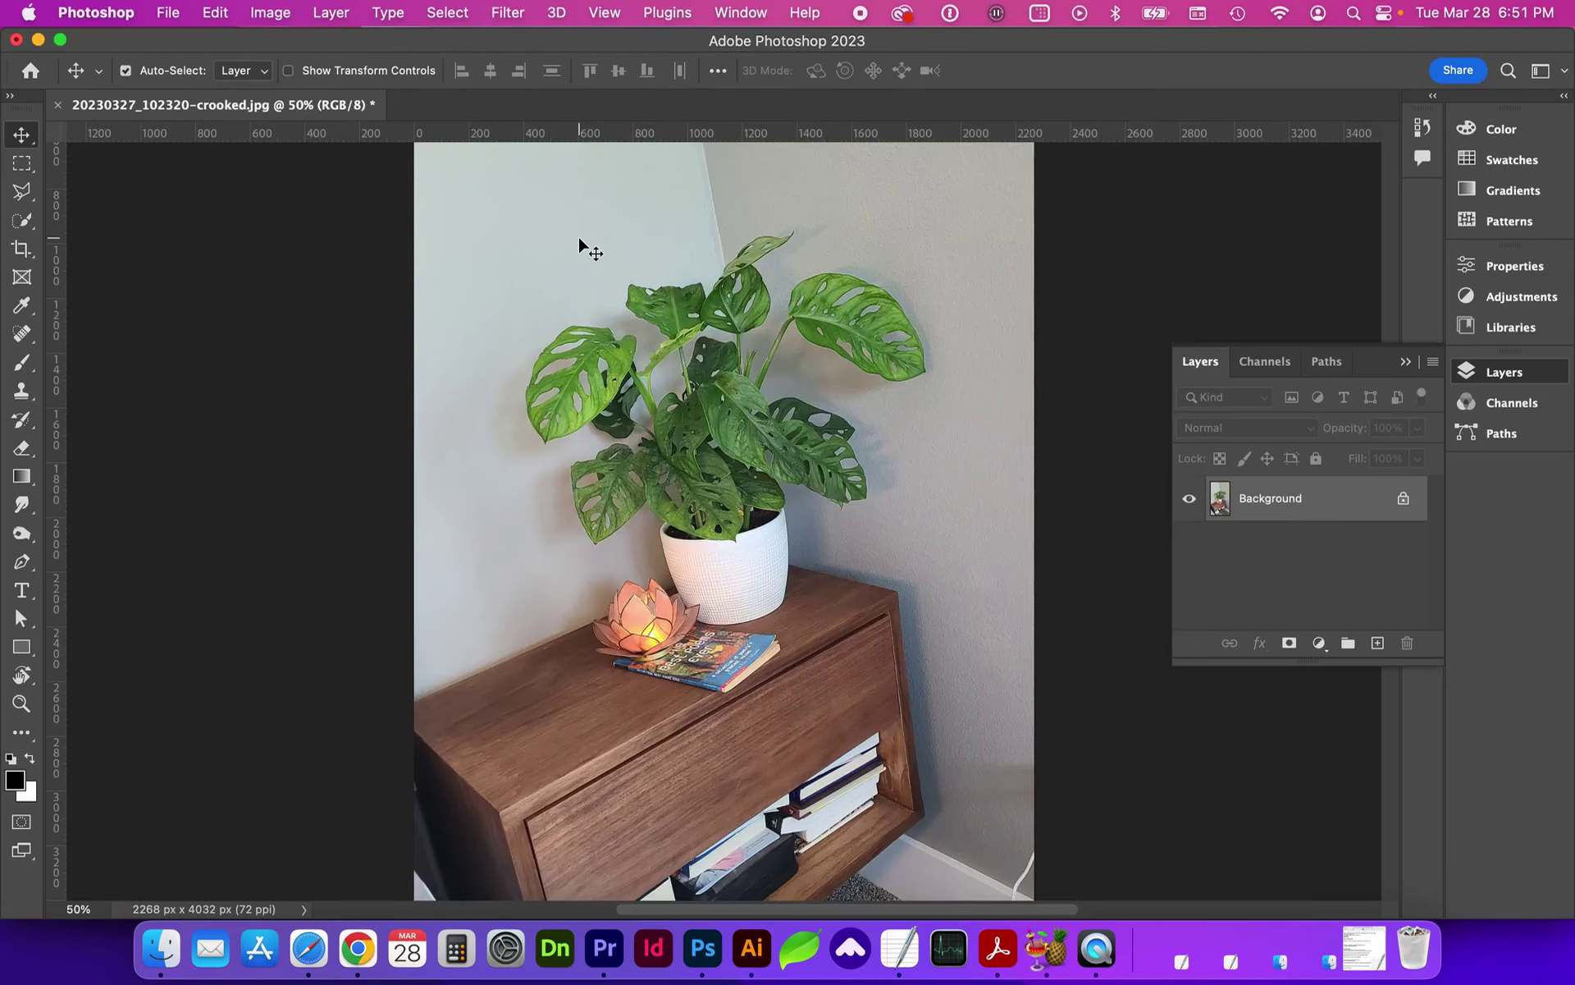
key(super+0)
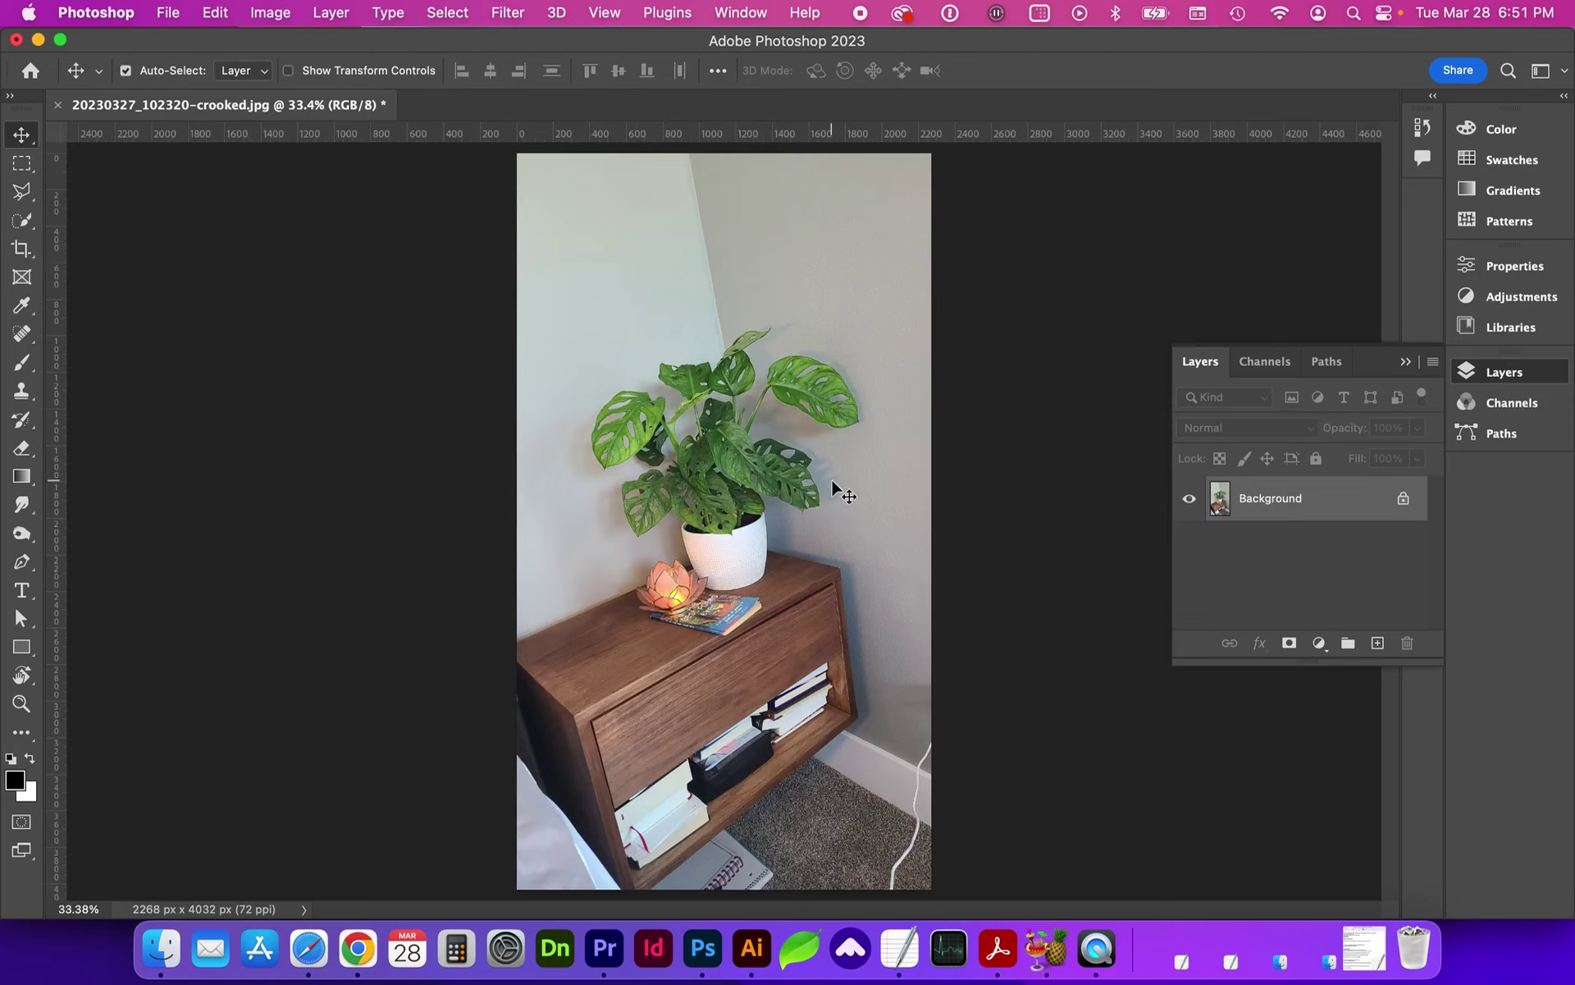
Step: Crop with Delete Cropped Pixels off, raise the bottom edge, and rotate the crop about 9.5°
click(22, 248)
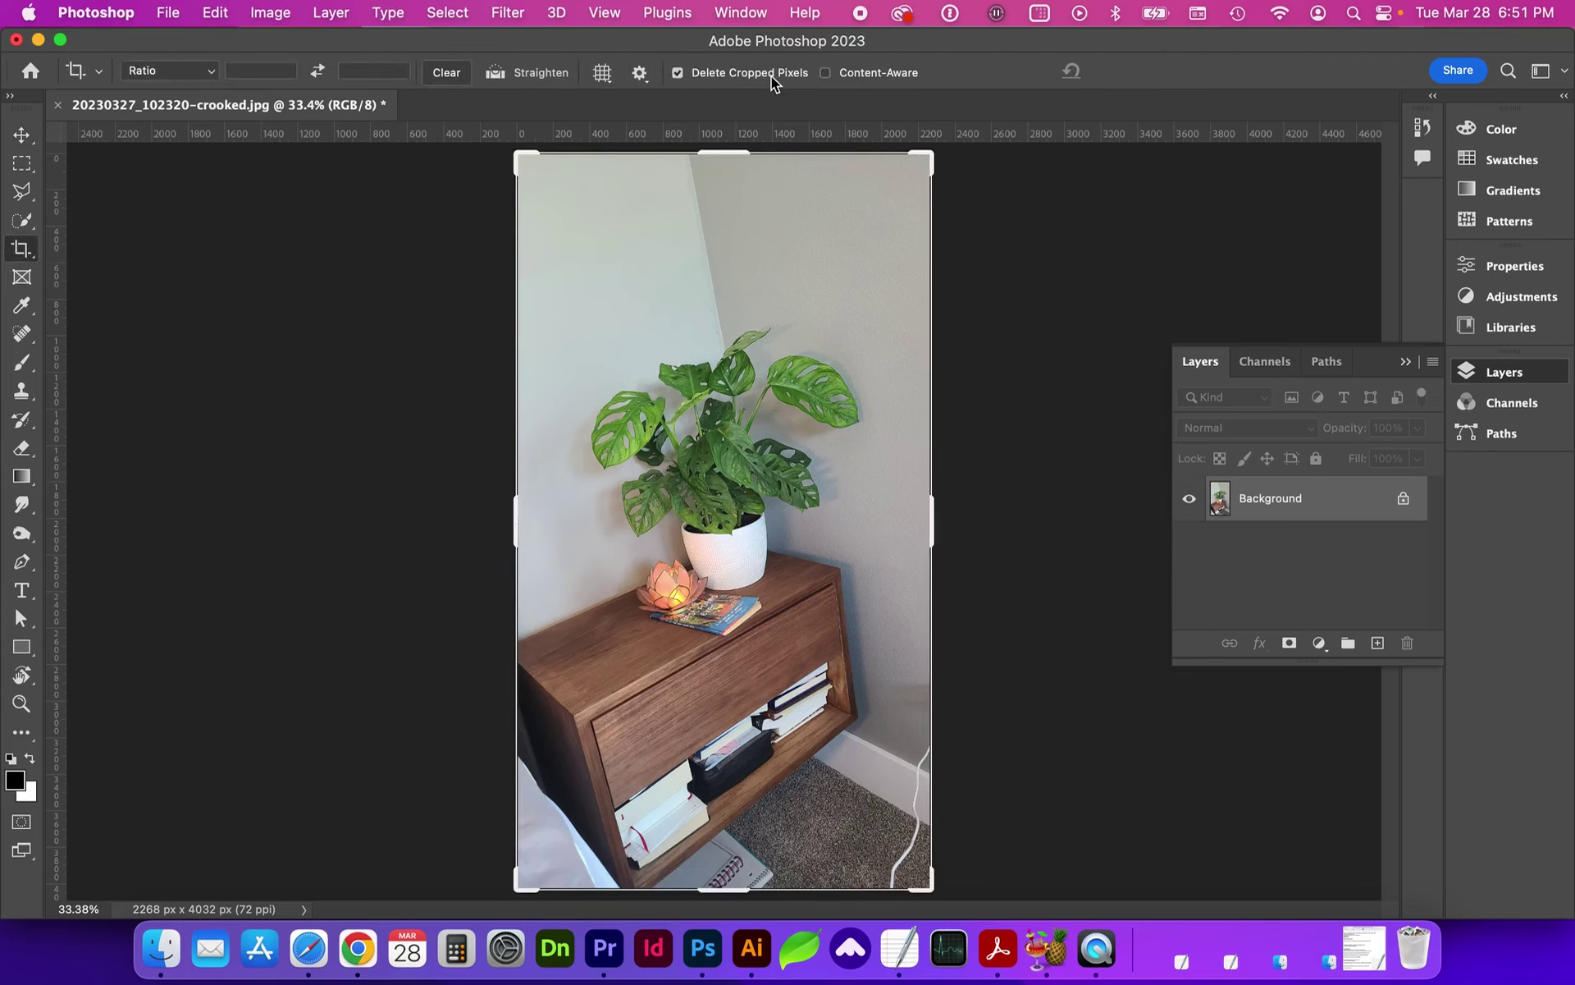
click(746, 74)
mouse_move(714, 890)
mouse_down()
mouse_move(707, 740)
mouse_move(708, 768)
mouse_up()
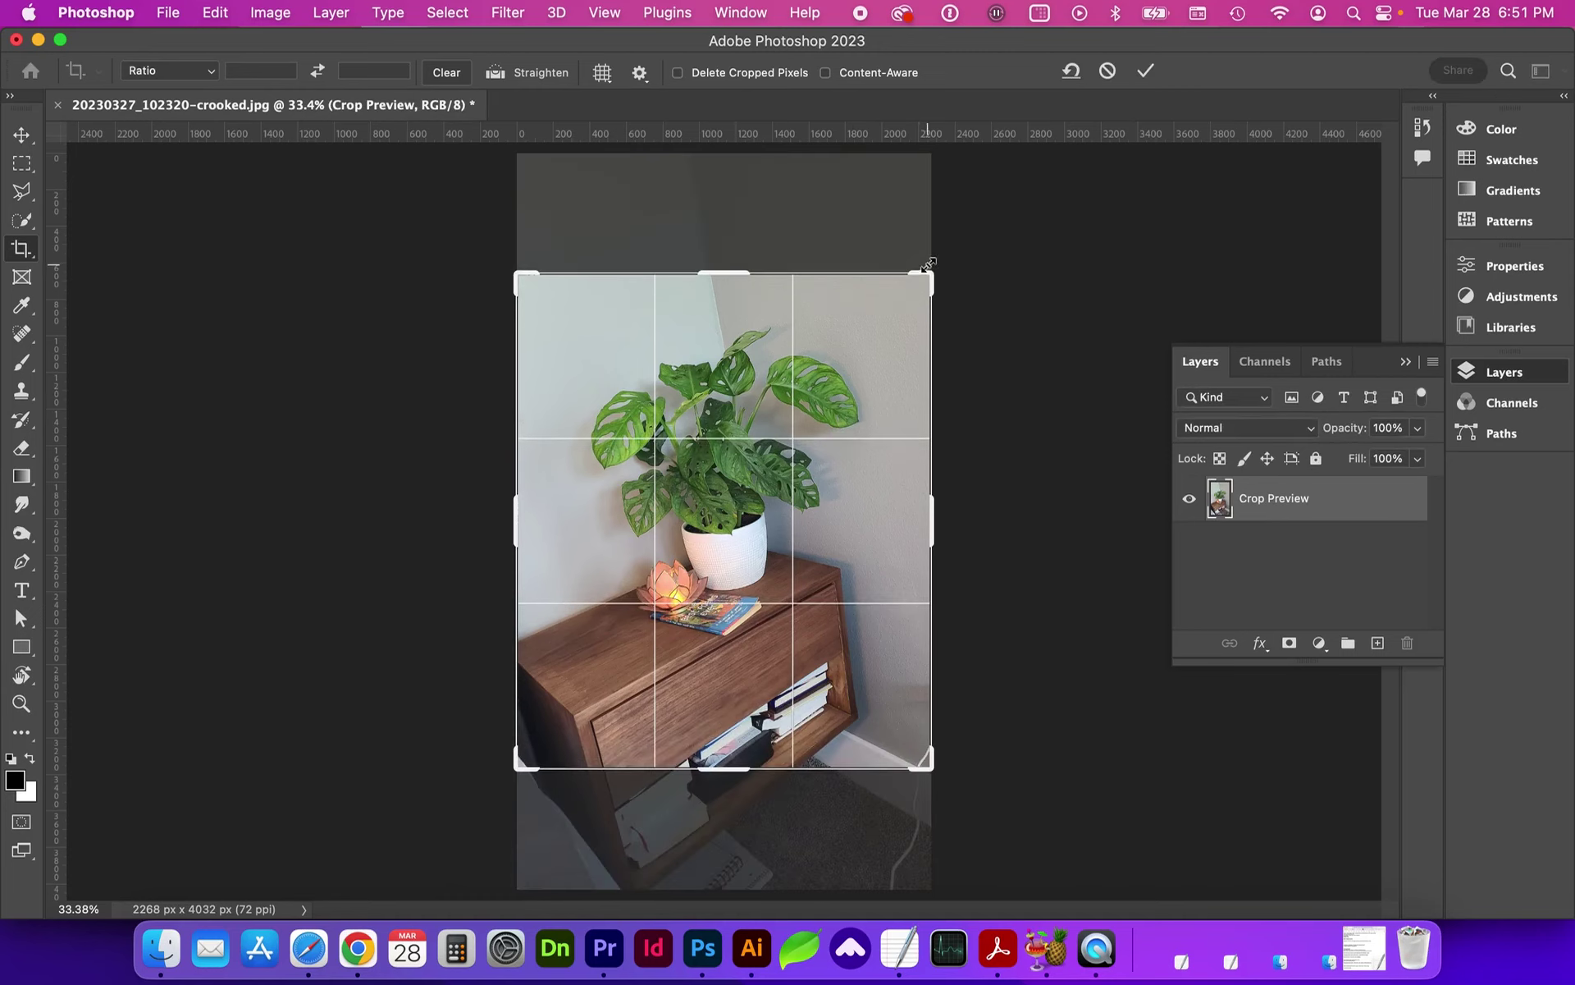
drag(952, 271, 962, 332)
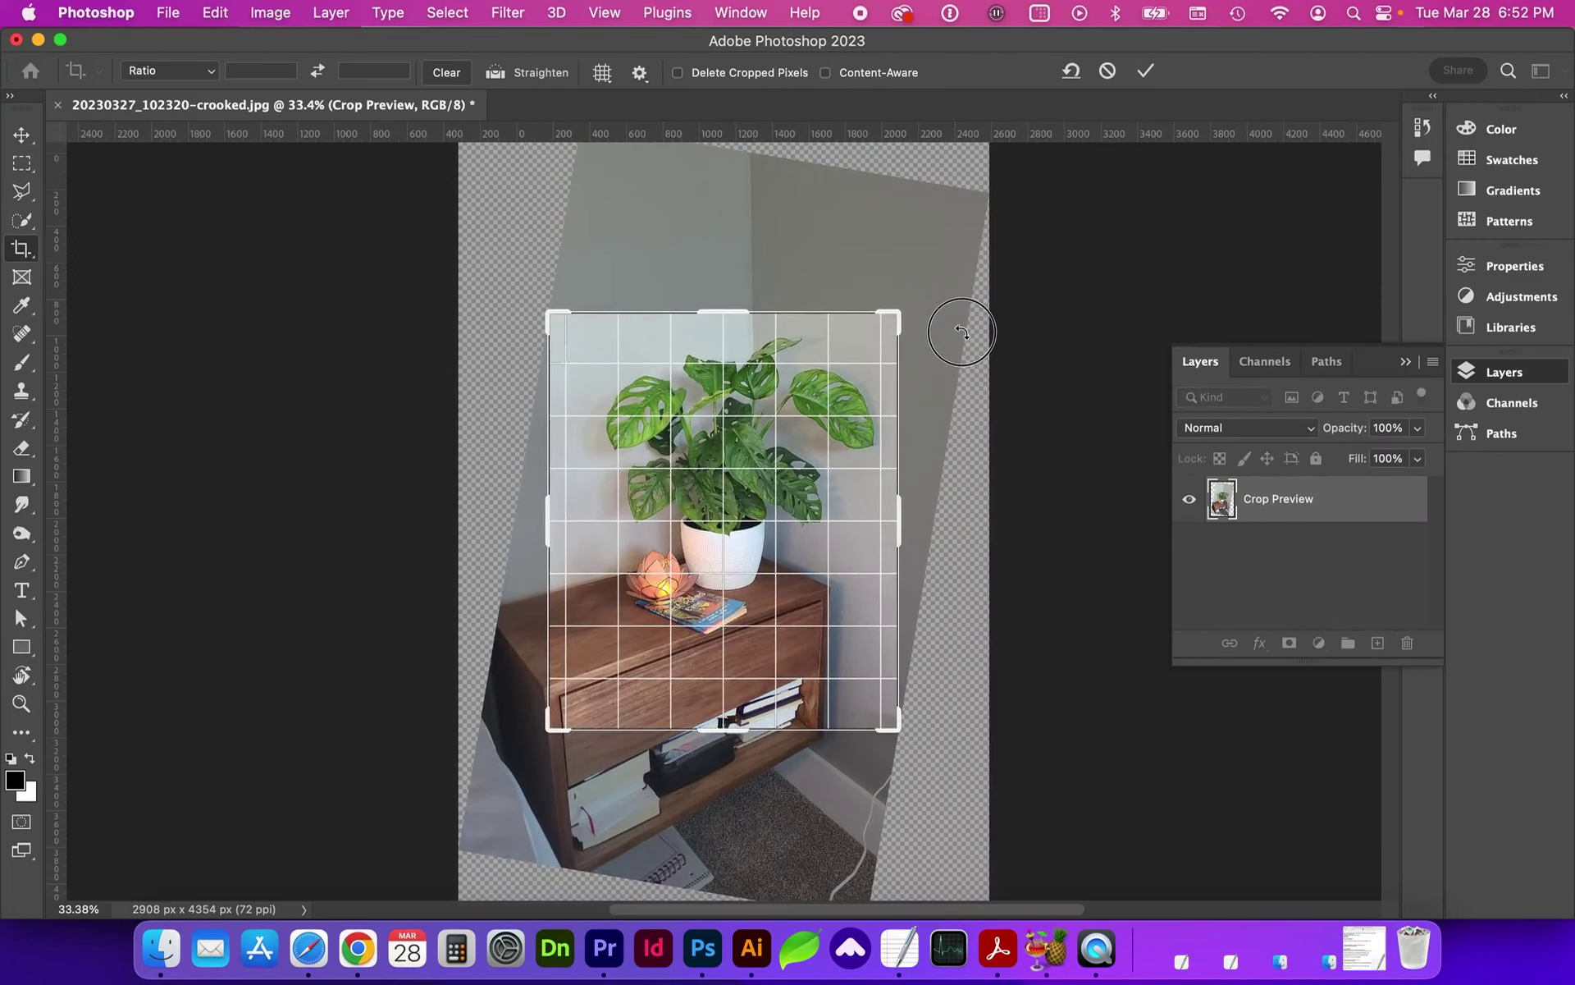
drag(966, 309, 940, 312)
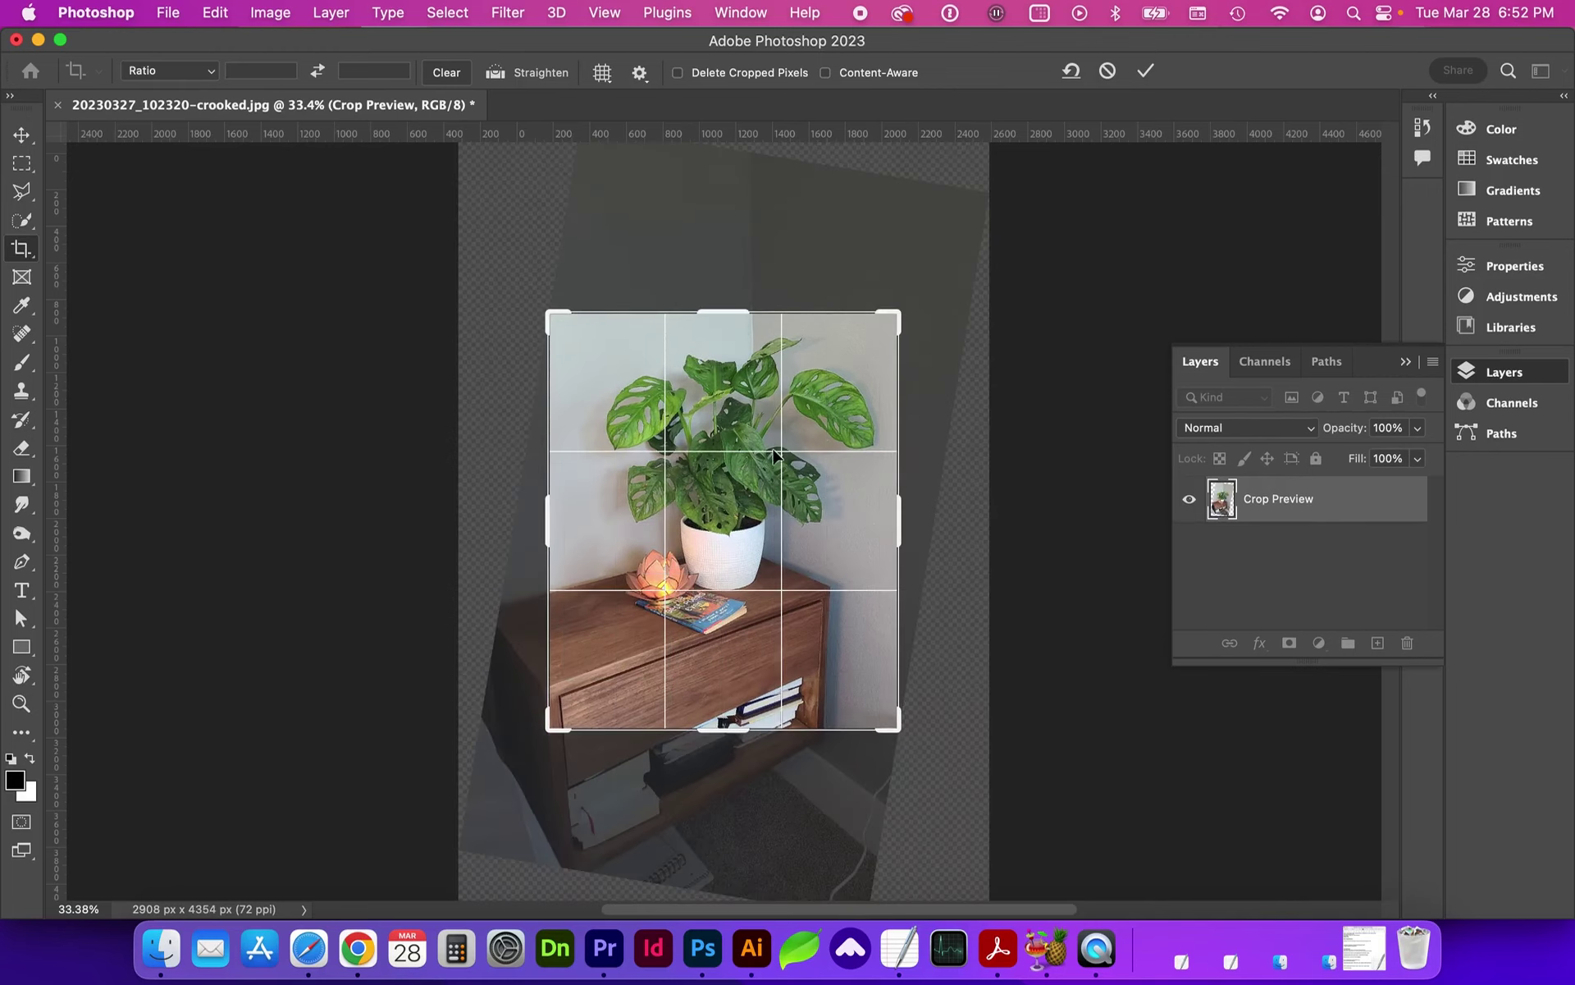
Step: Apply the straightened crop, giving a 1915 × 2287 px canvas, and zoom the view to 50%
click(1148, 69)
key(super+0)
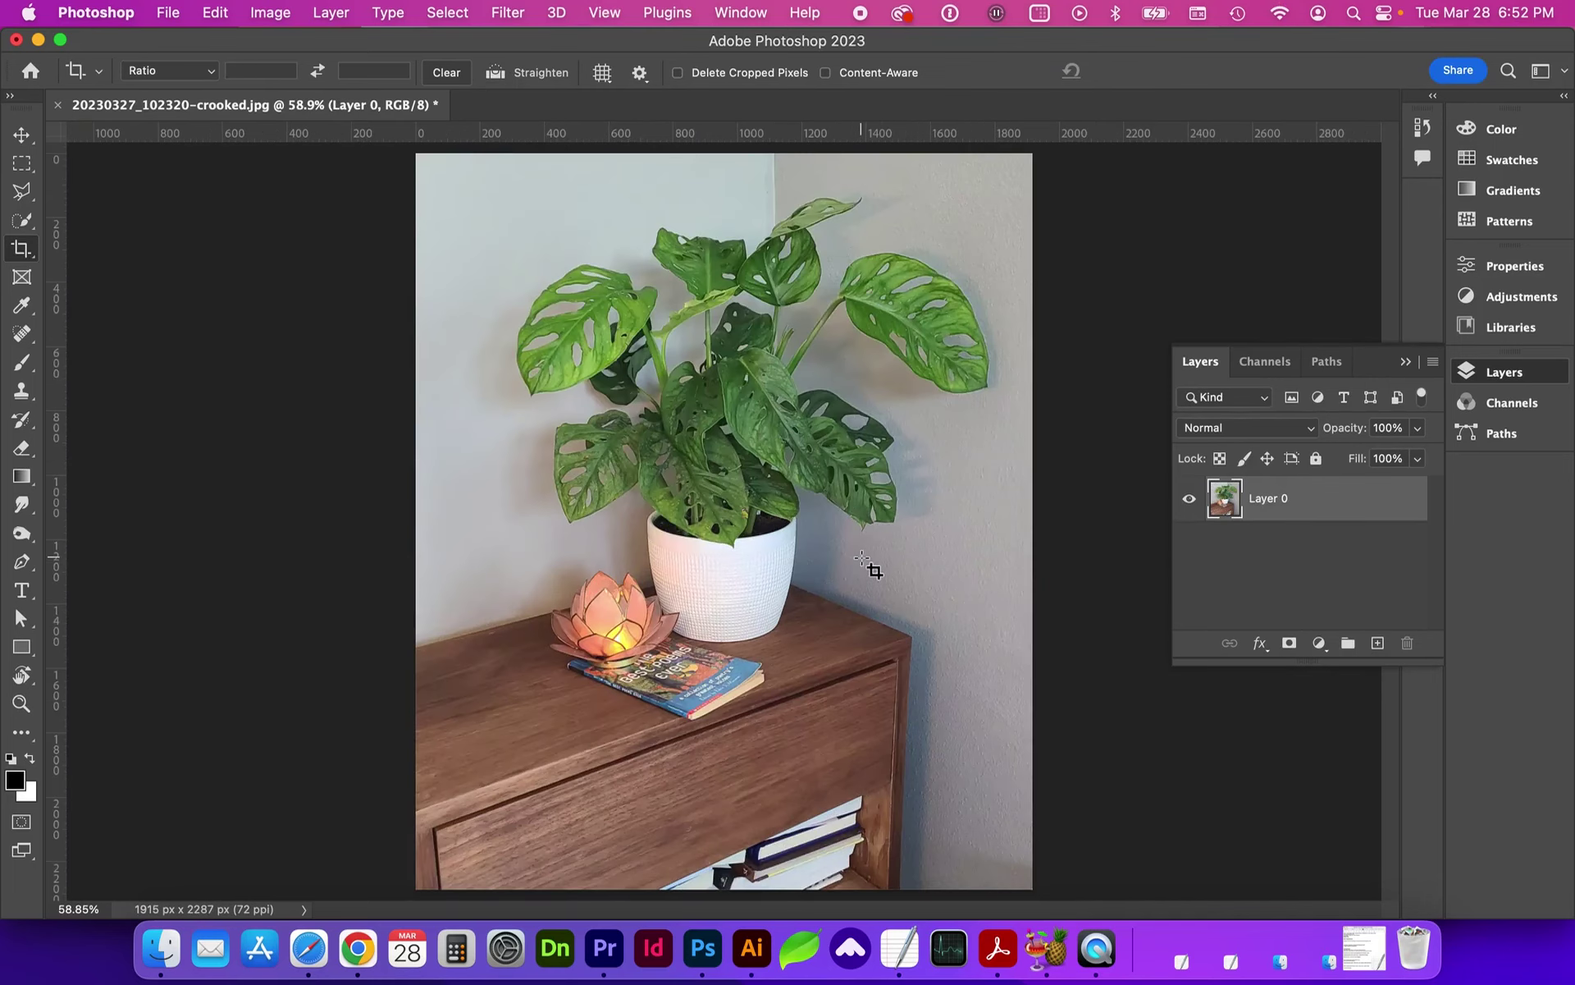
click(19, 704)
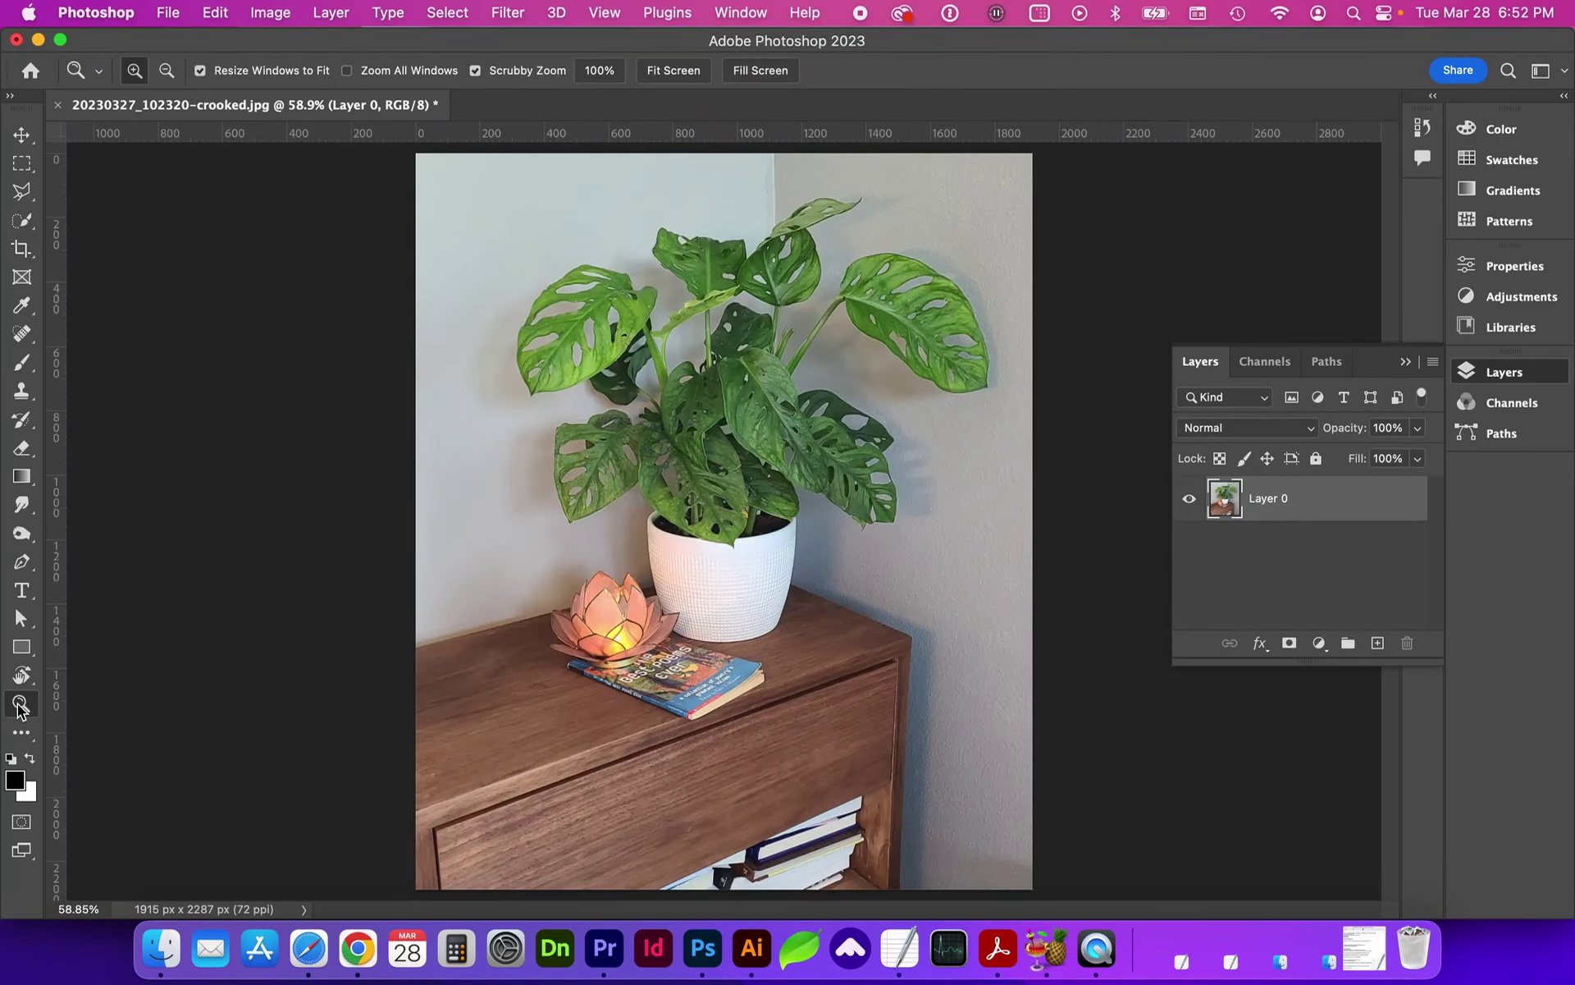
key(super+minus)
key(super+plus)
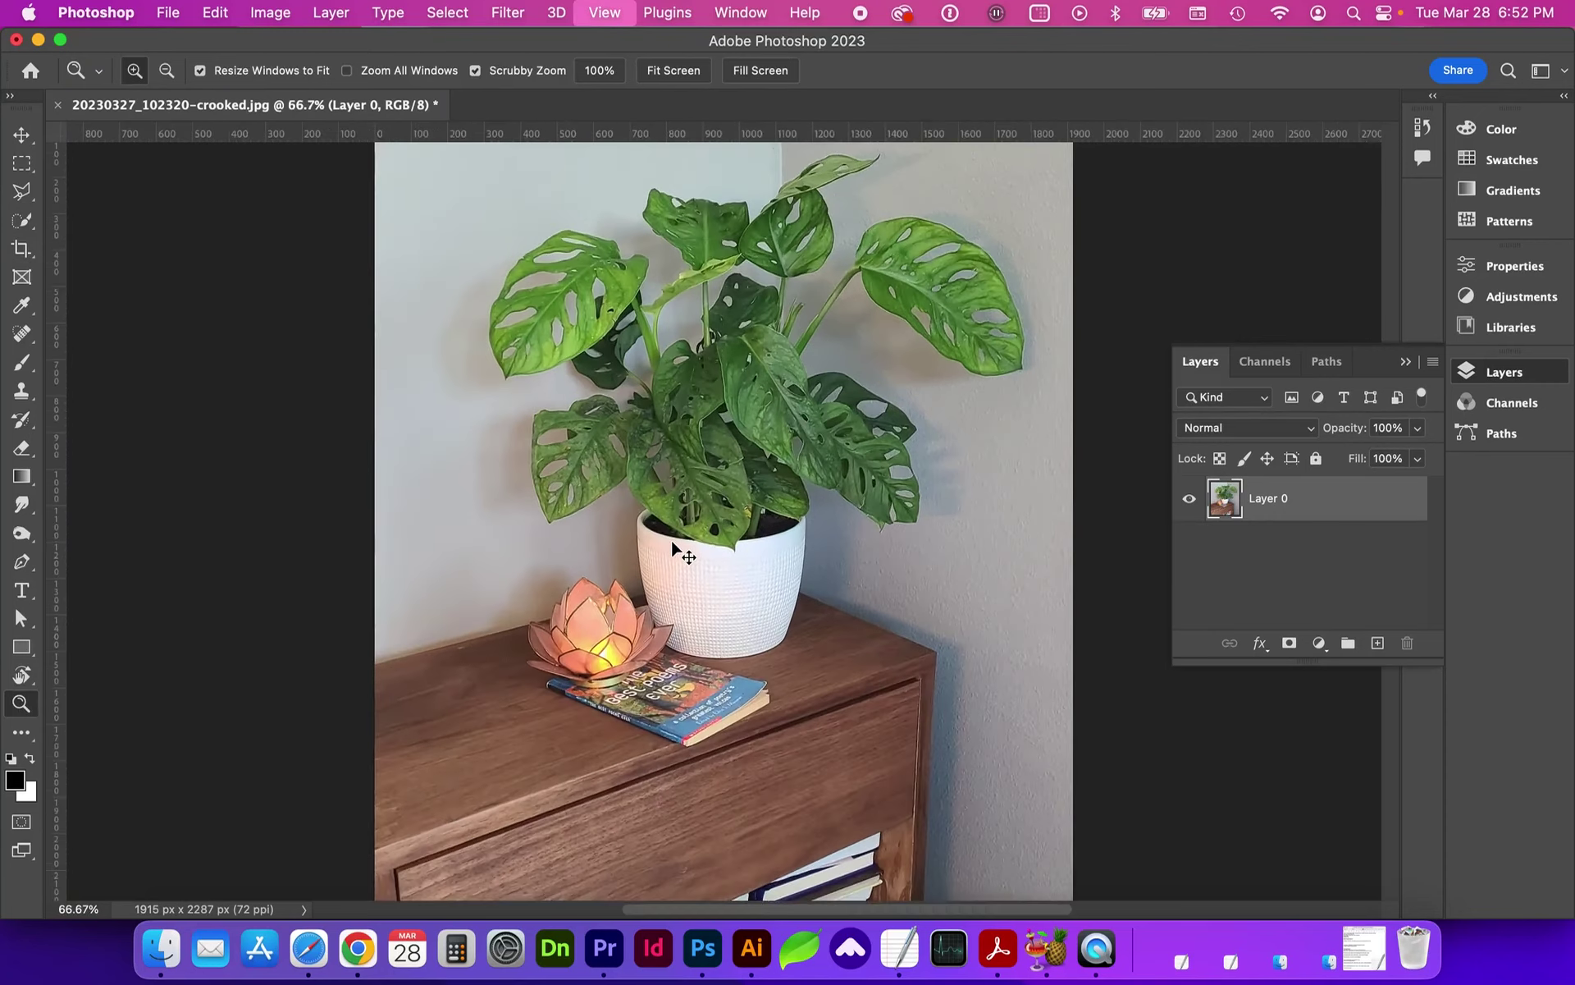
key(super+minus)
key(super+plus)
key(super+minus)
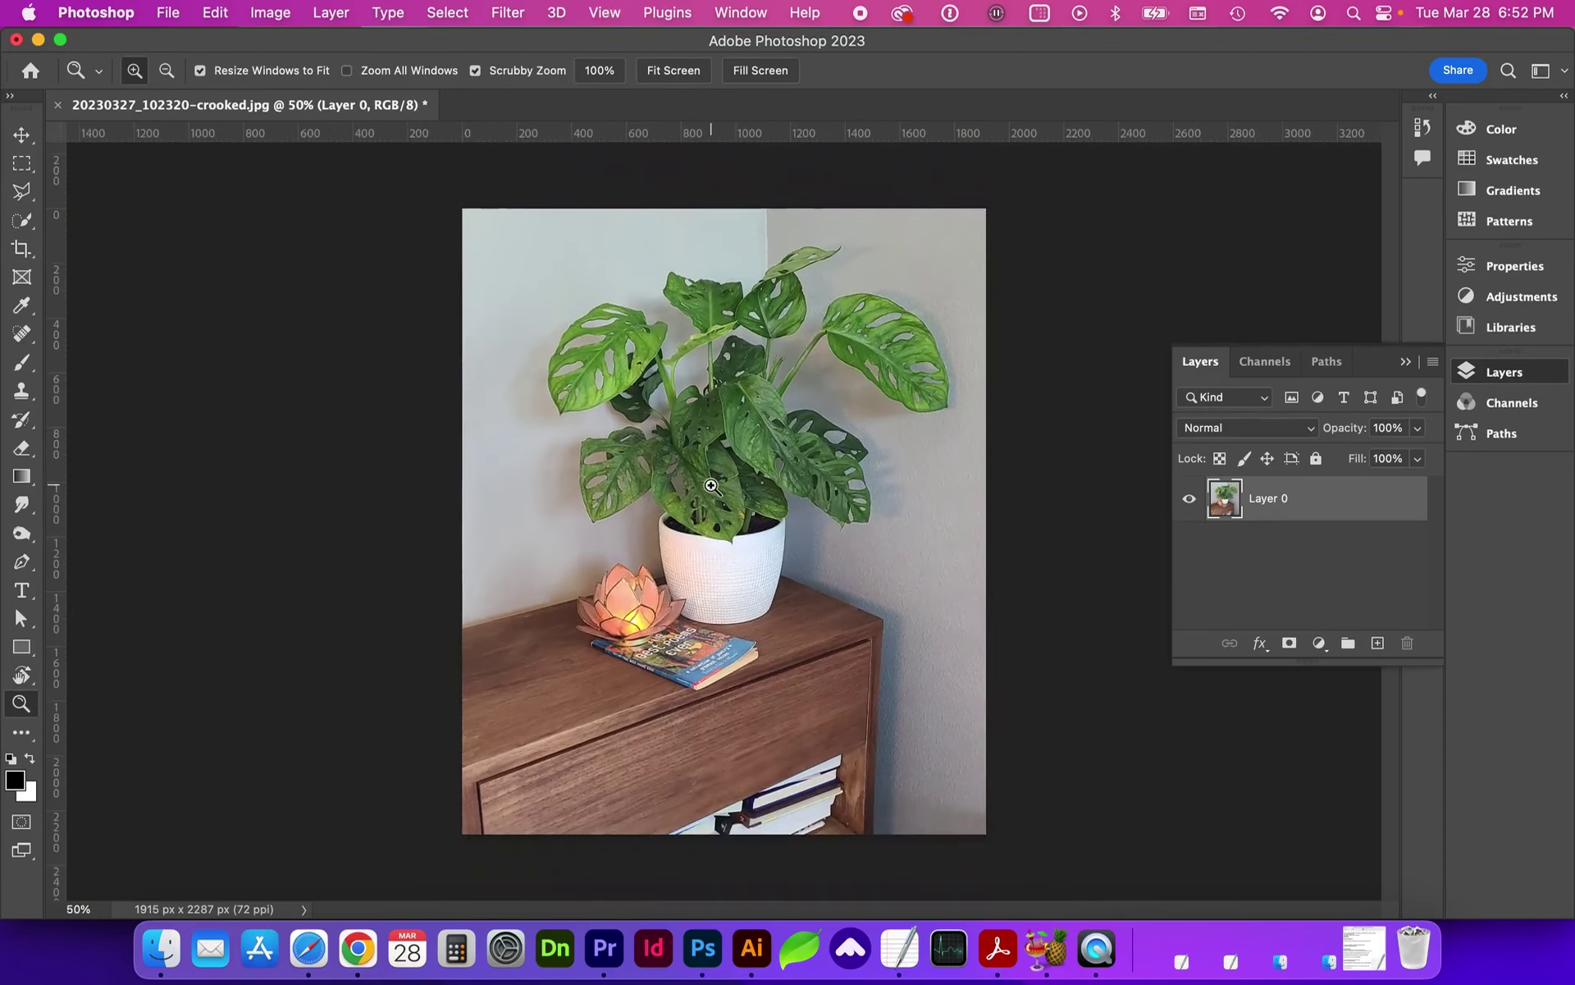
Step: Drag the photo layer within the canvas, leaving a transparent sliver at the top-left
click(23, 136)
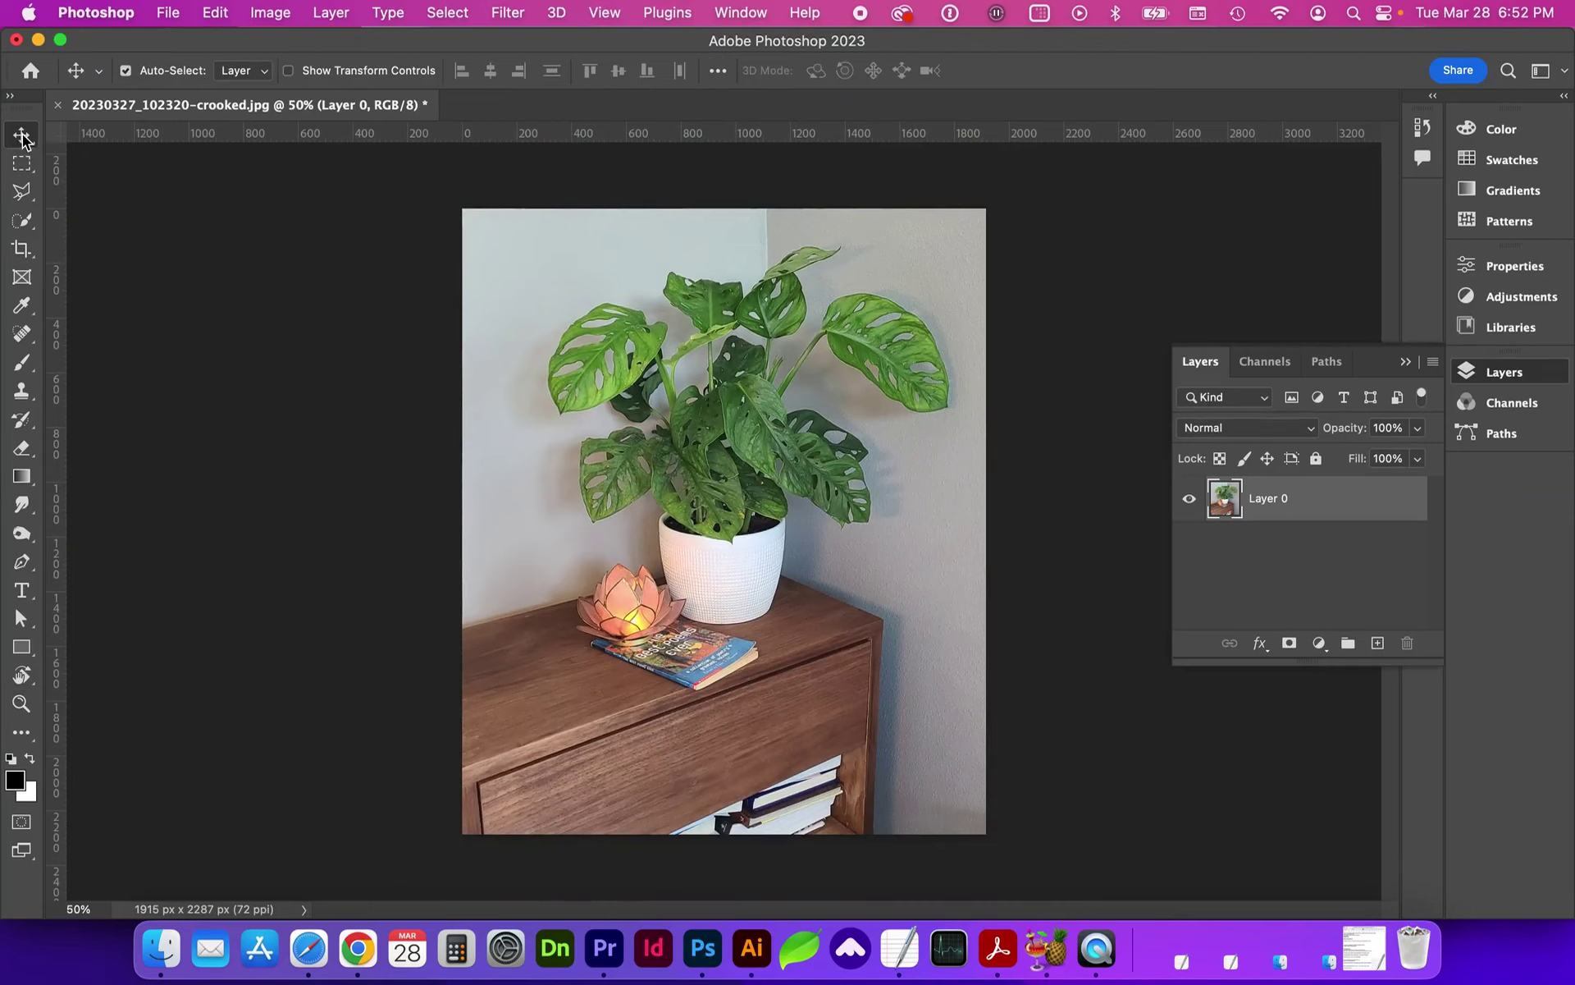
drag(842, 476, 791, 514)
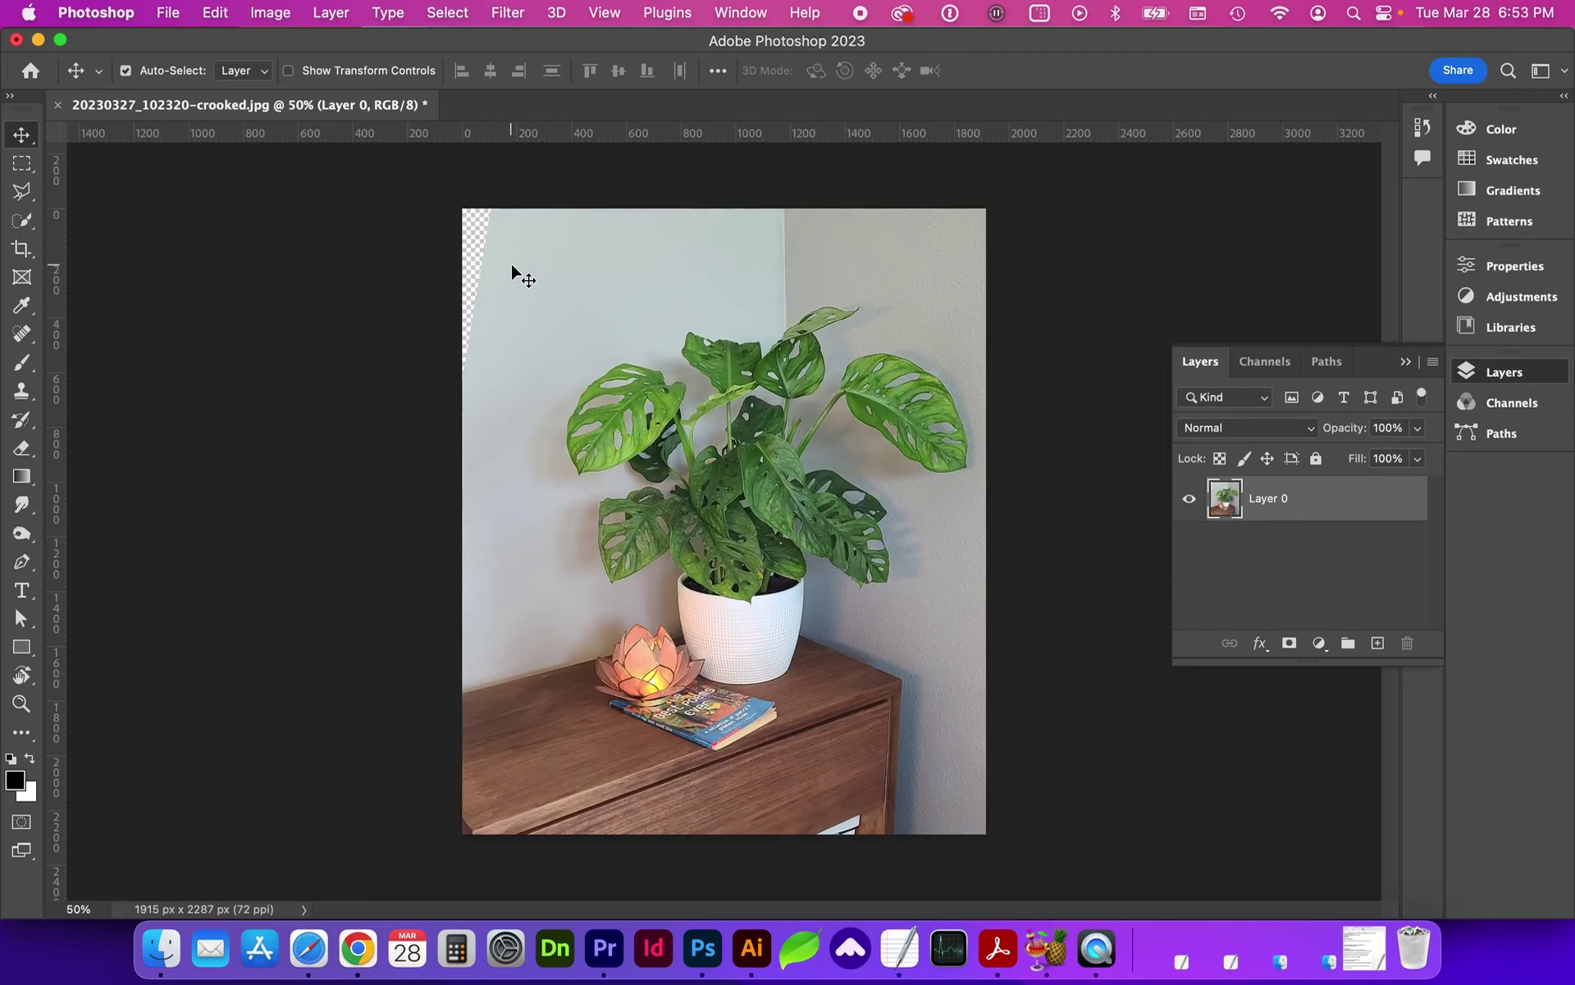
key(super+minus)
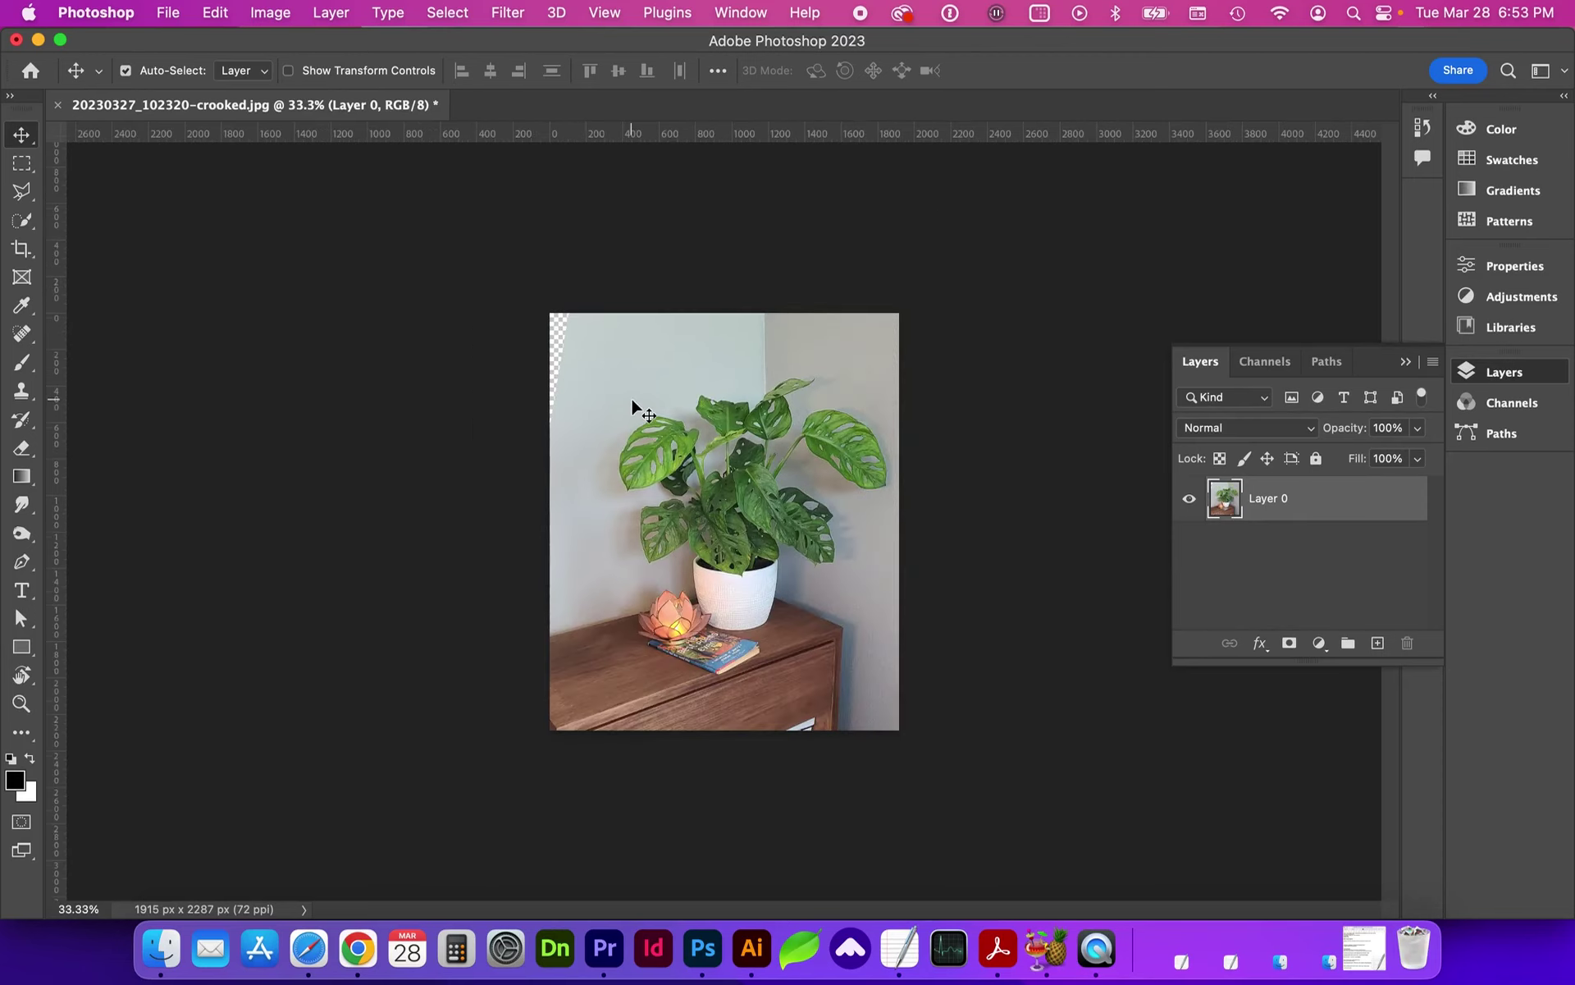
Step: Free-transform Layer 0 up to about 136% and nudge it right so it fills the canvas
click(214, 15)
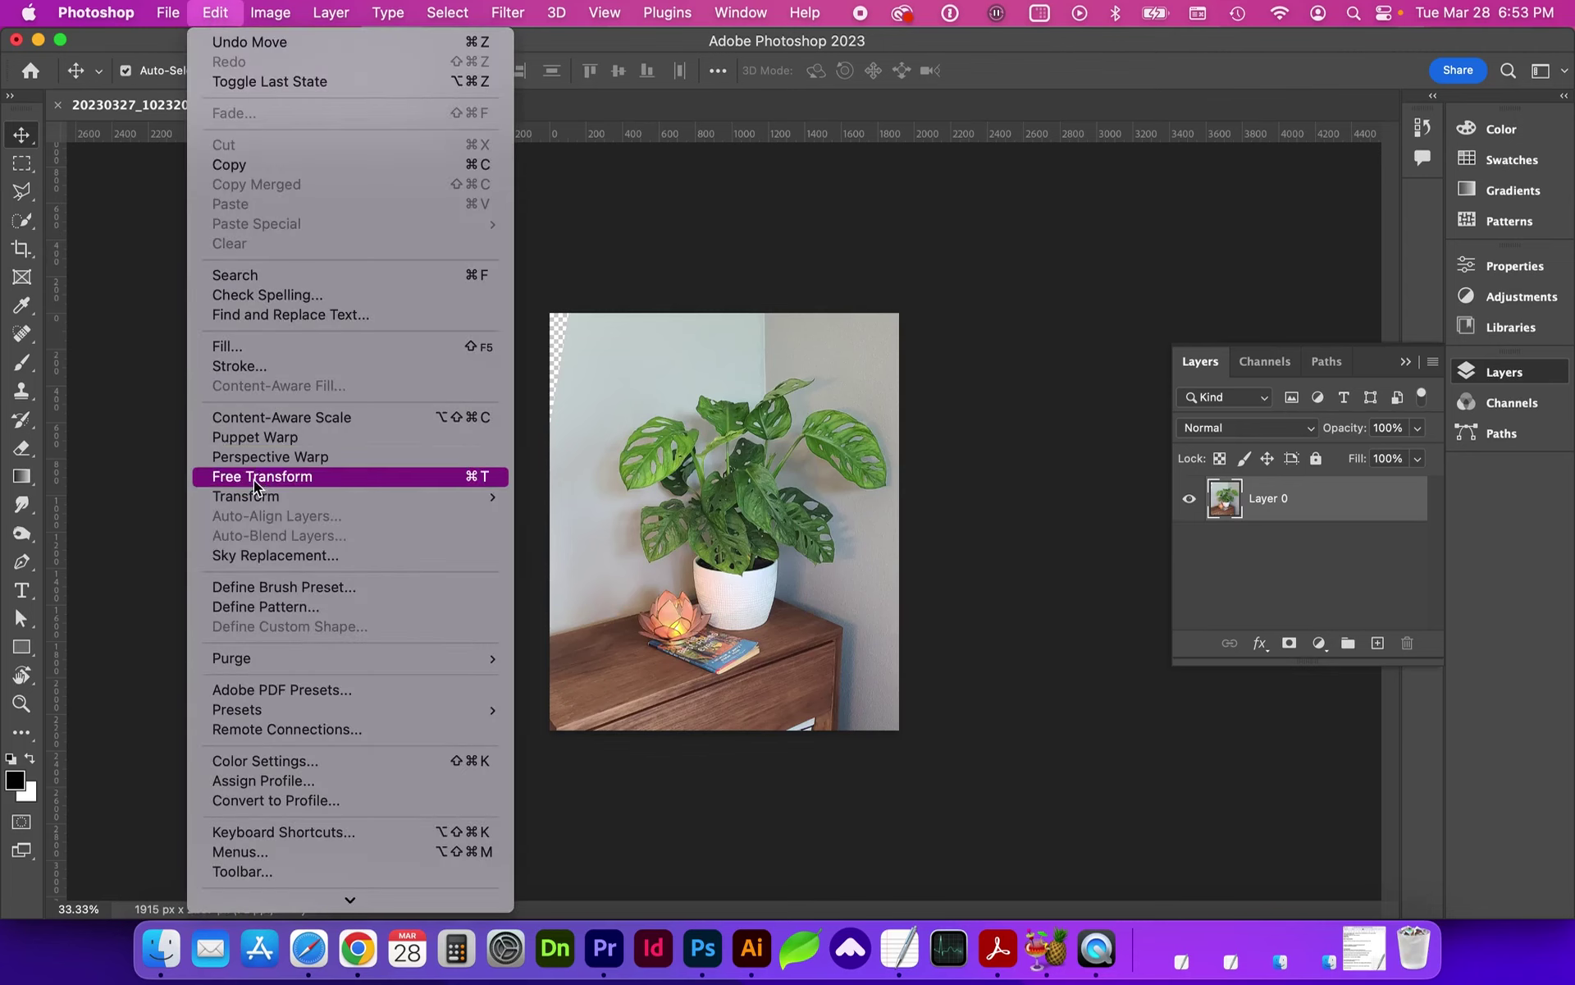
click(279, 476)
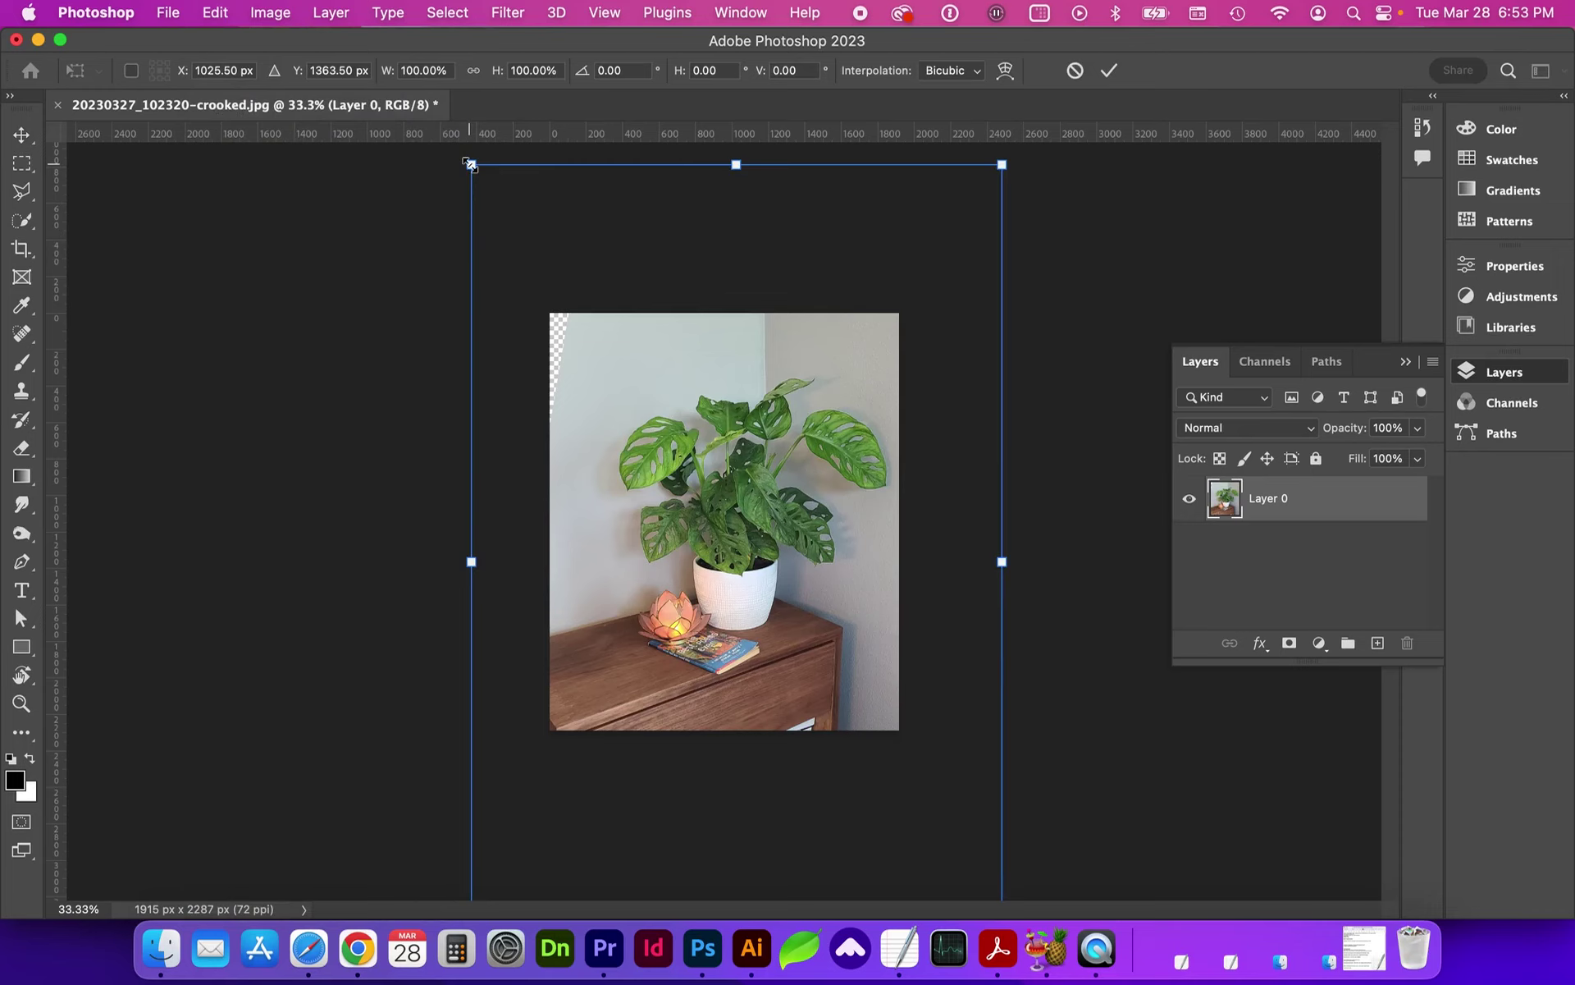
drag(469, 164, 375, 154)
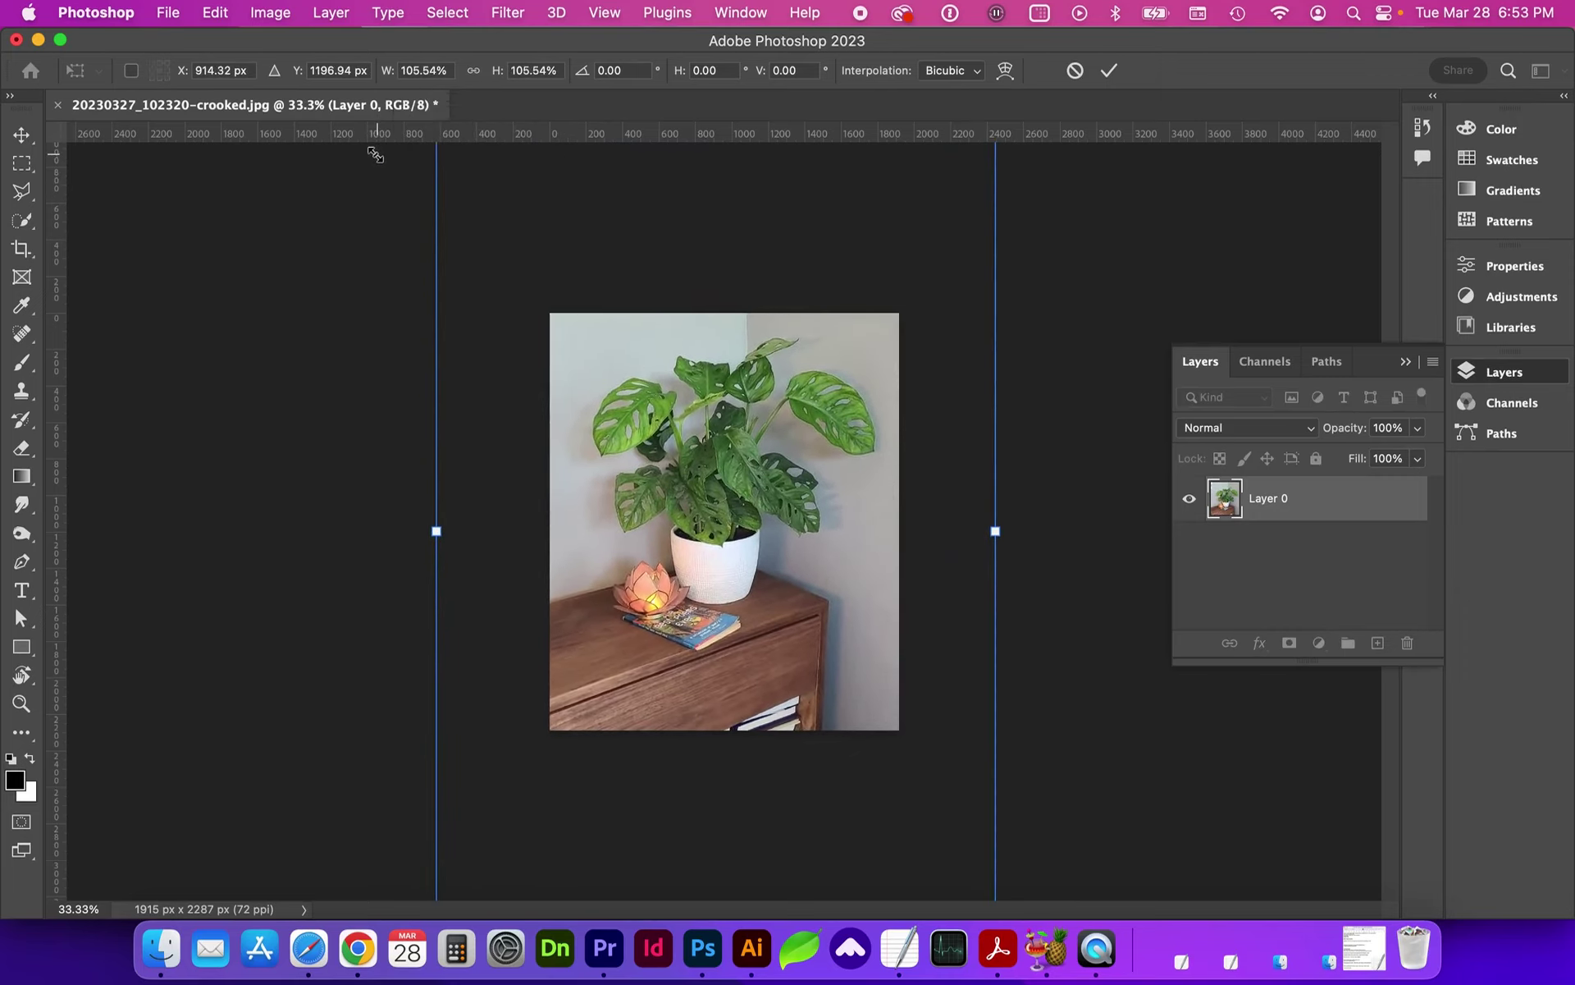
scroll(995, 124, down, 1)
drag(995, 123, 1088, 66)
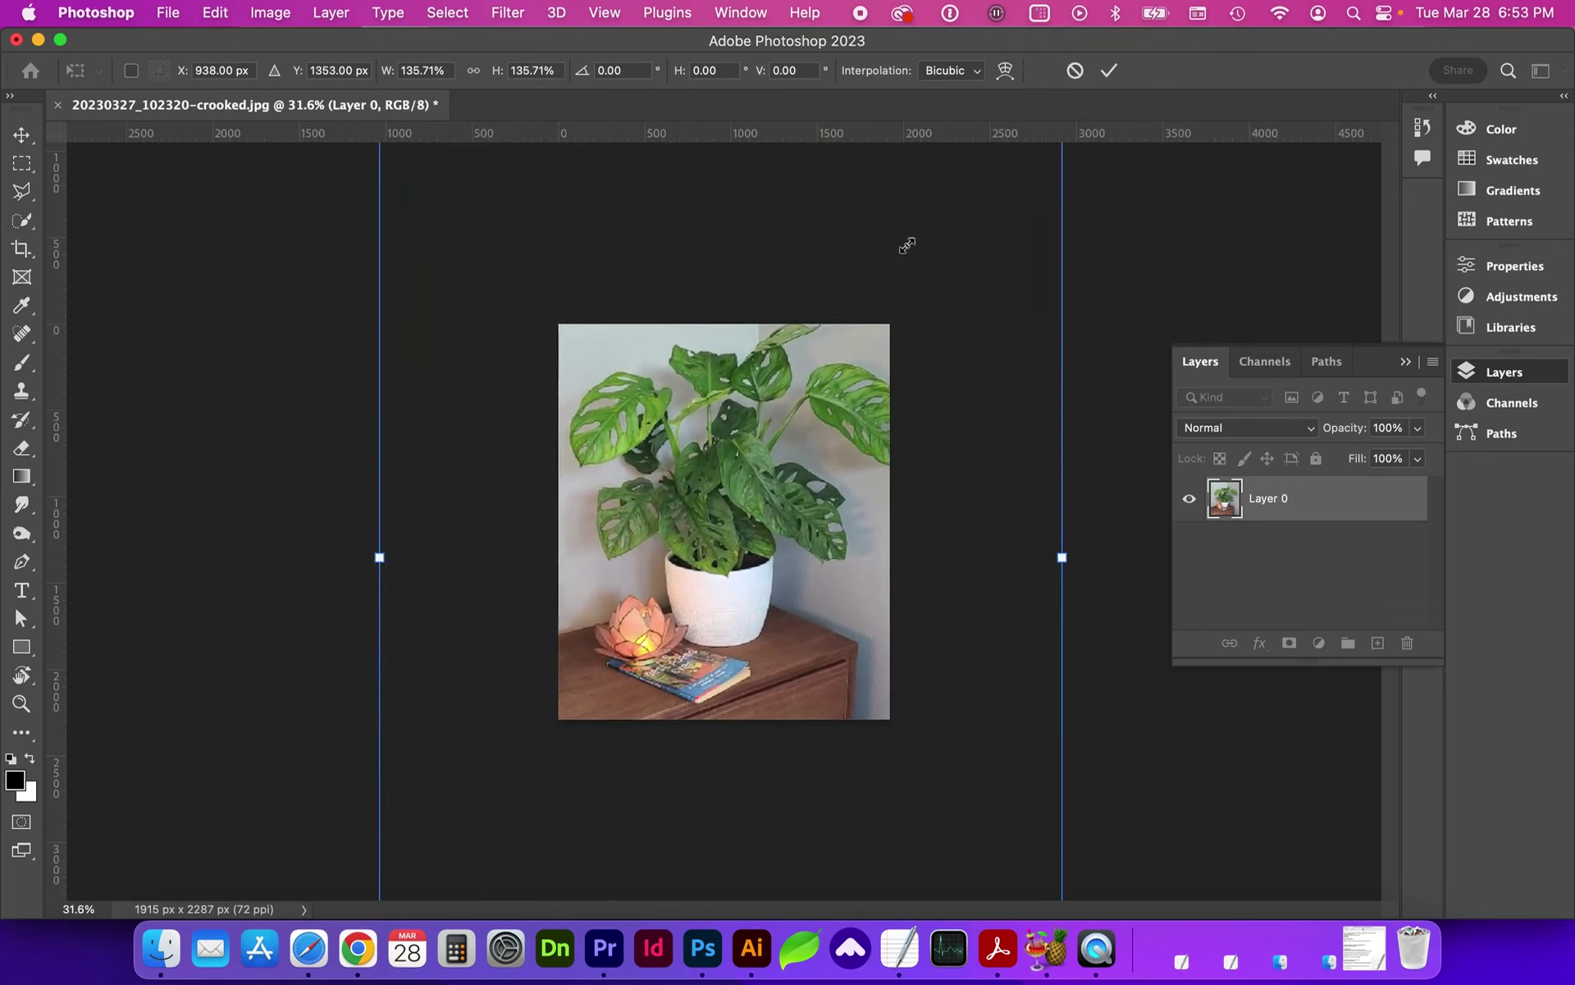
drag(739, 495, 758, 490)
key(Return)
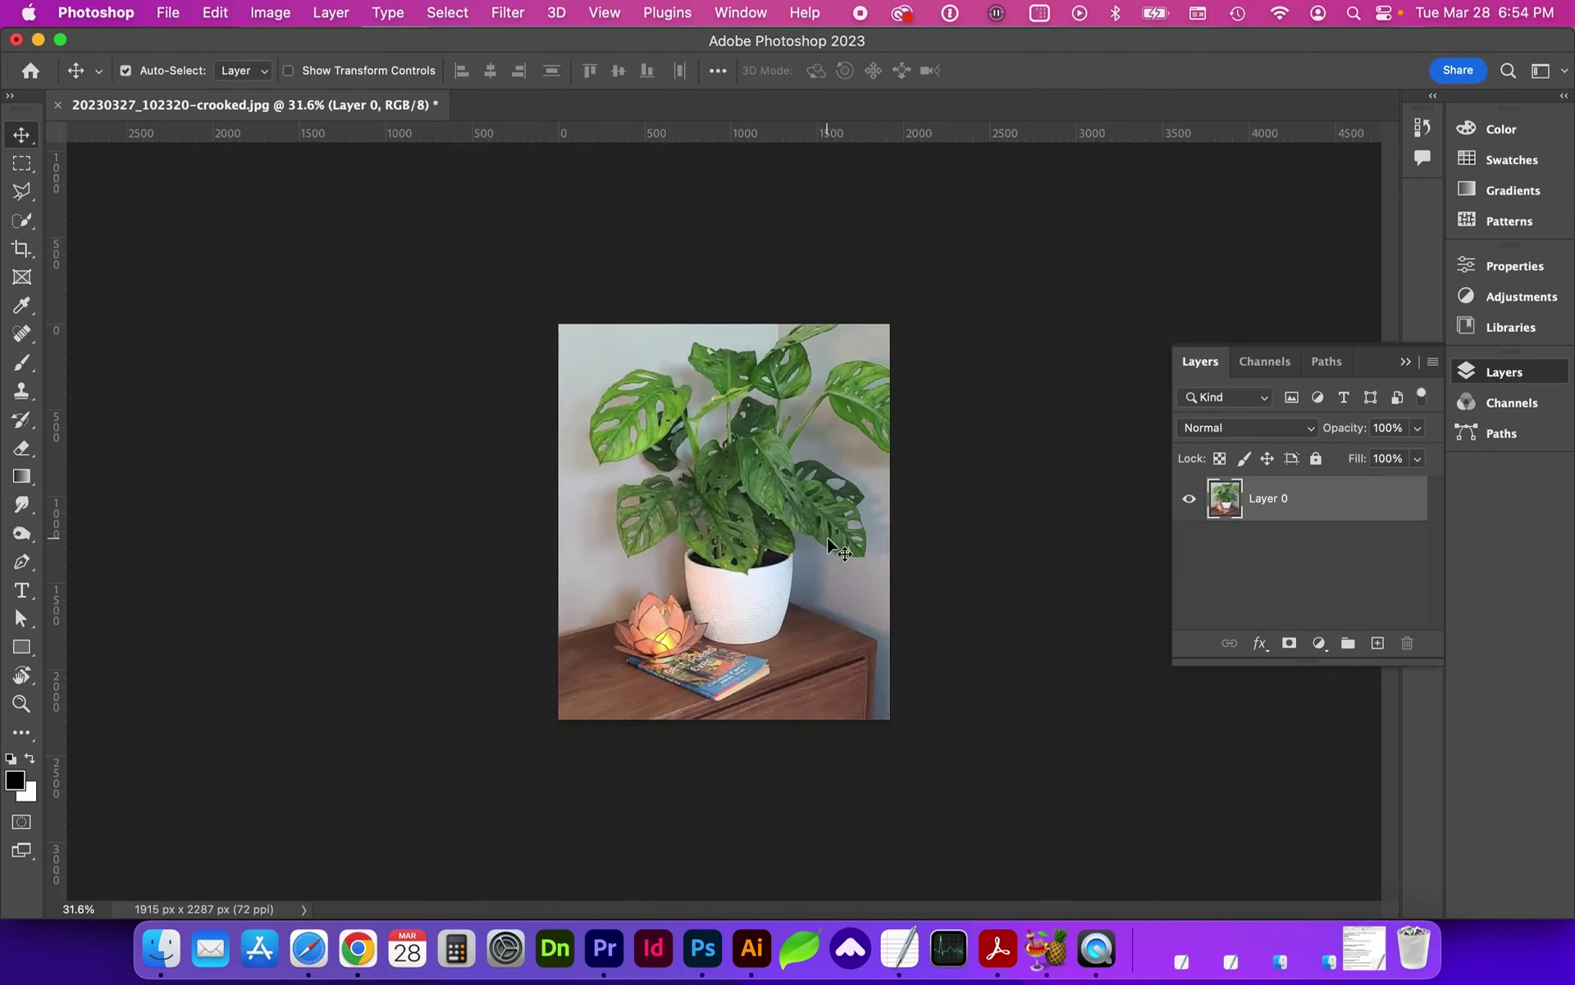
key(super+0)
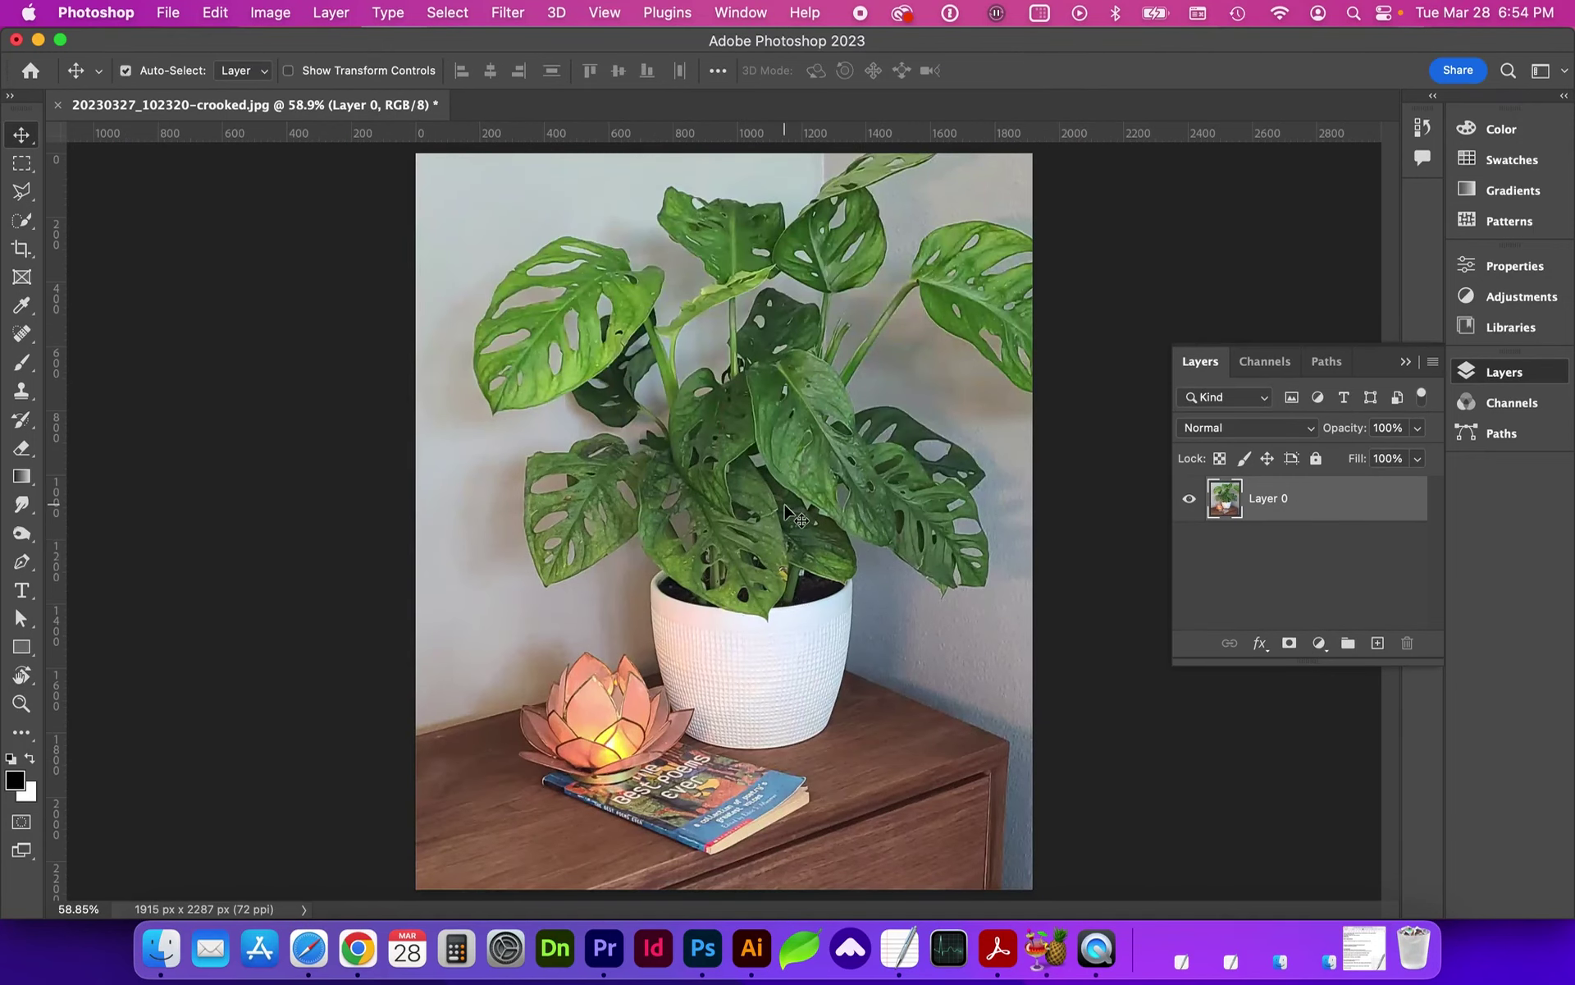
key(super+minus)
key(super+minus)
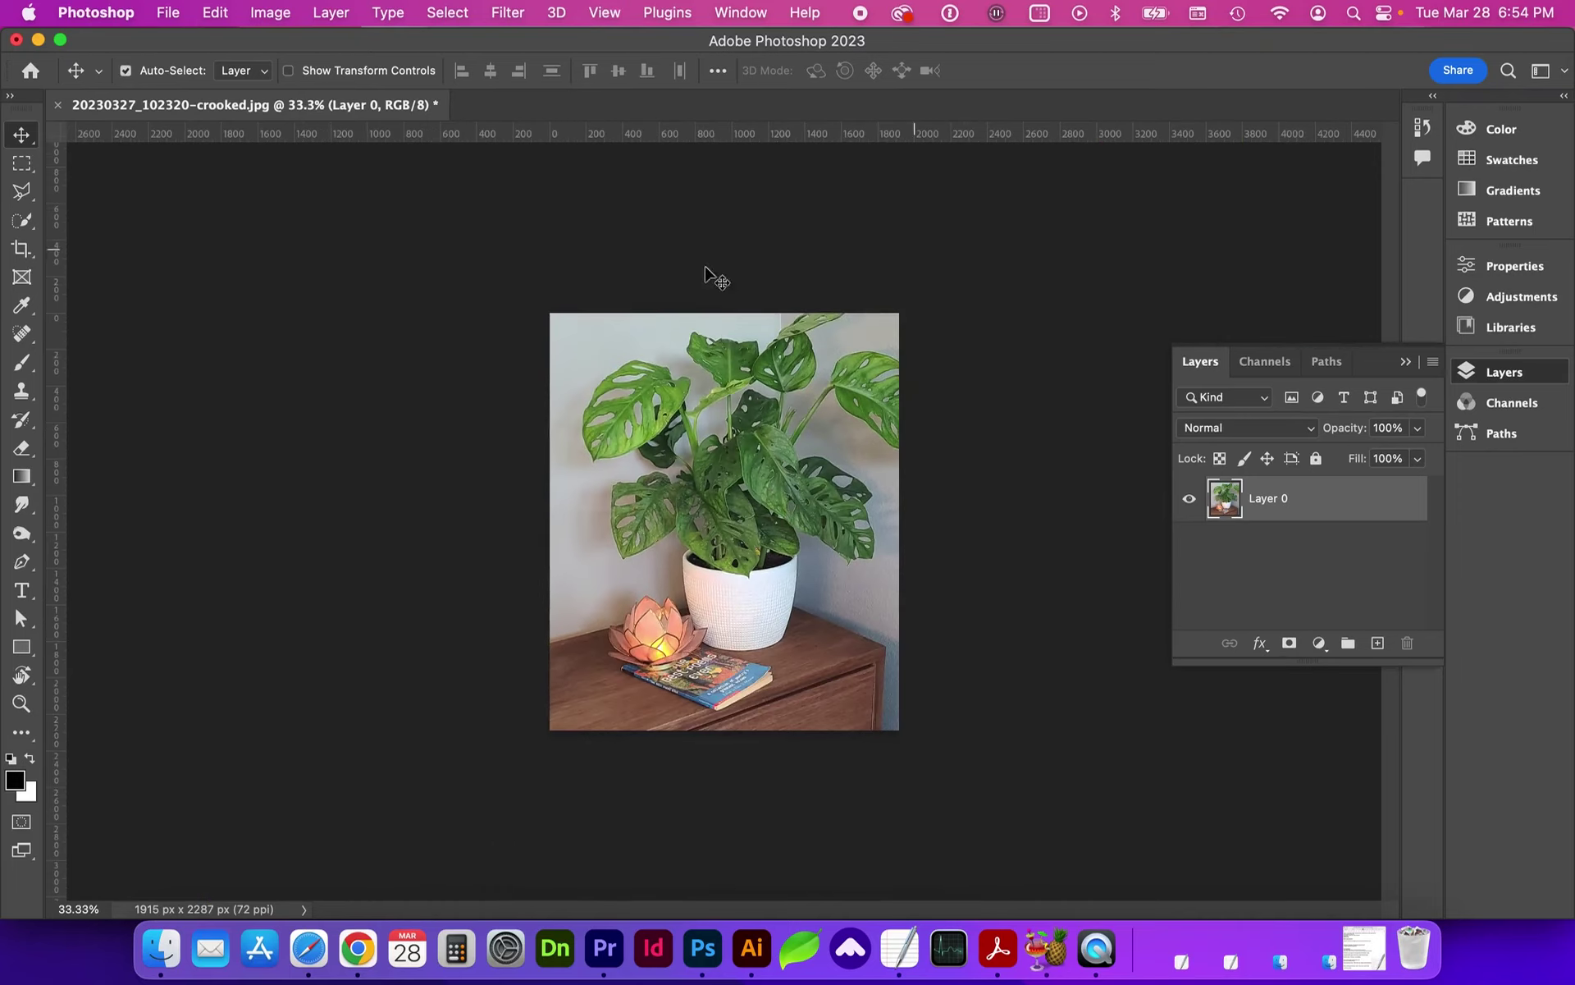
Step: Convert Layer 0 to a smart object and open its contents as Layer 0.psb
right_click(1316, 500)
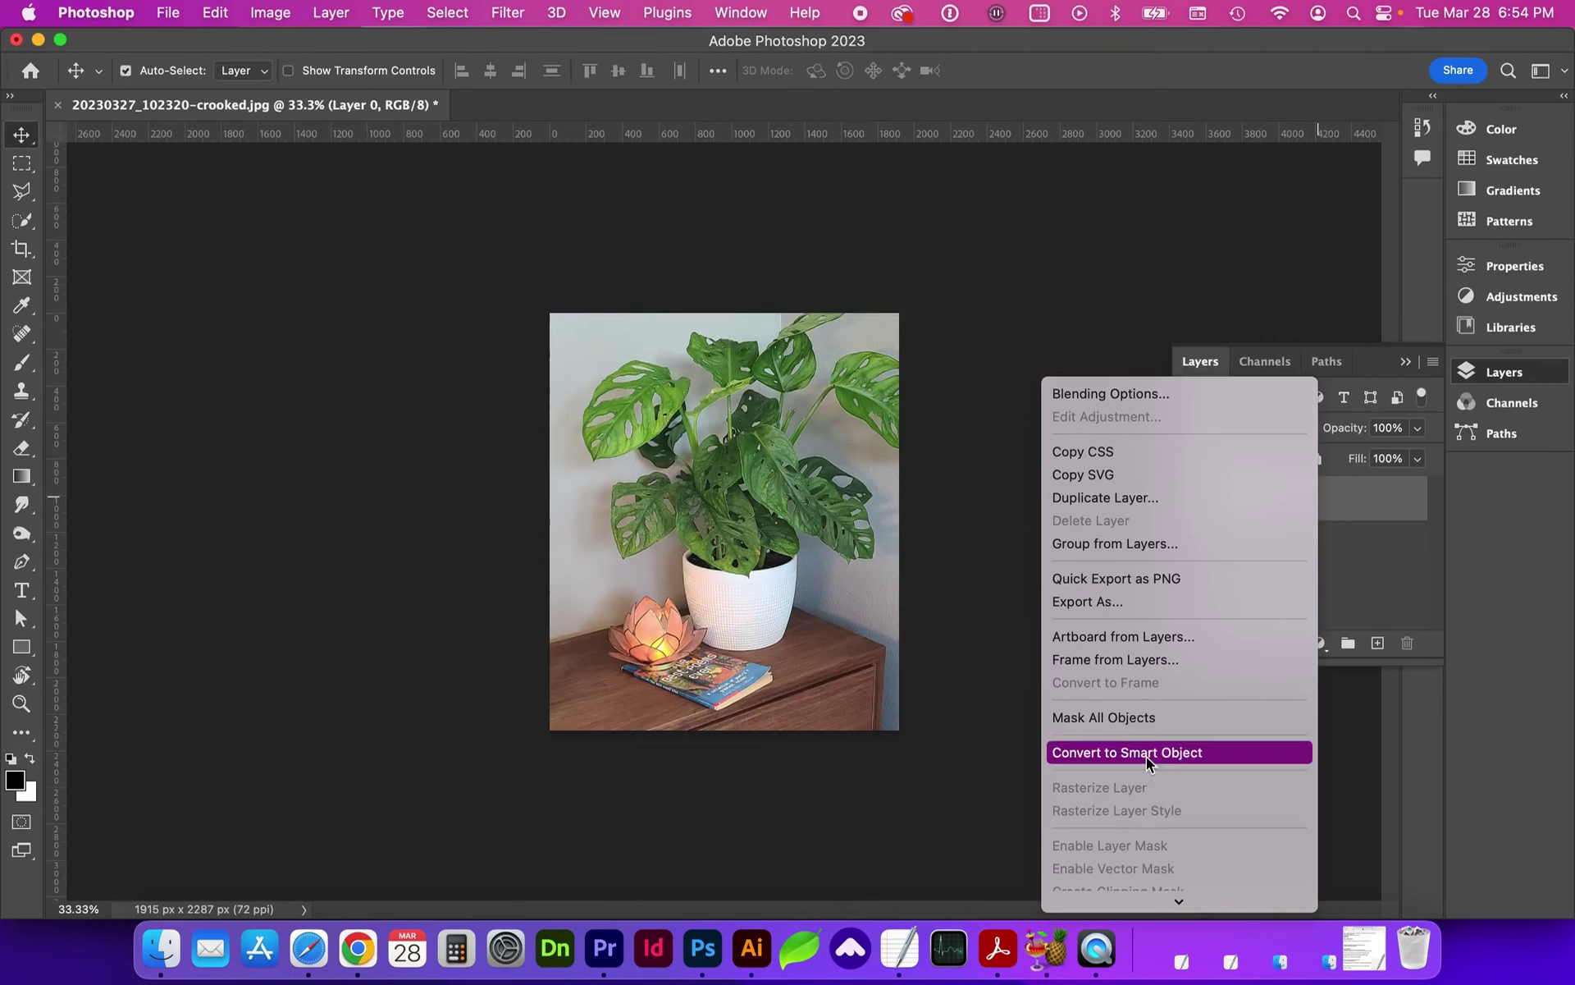
click(1146, 755)
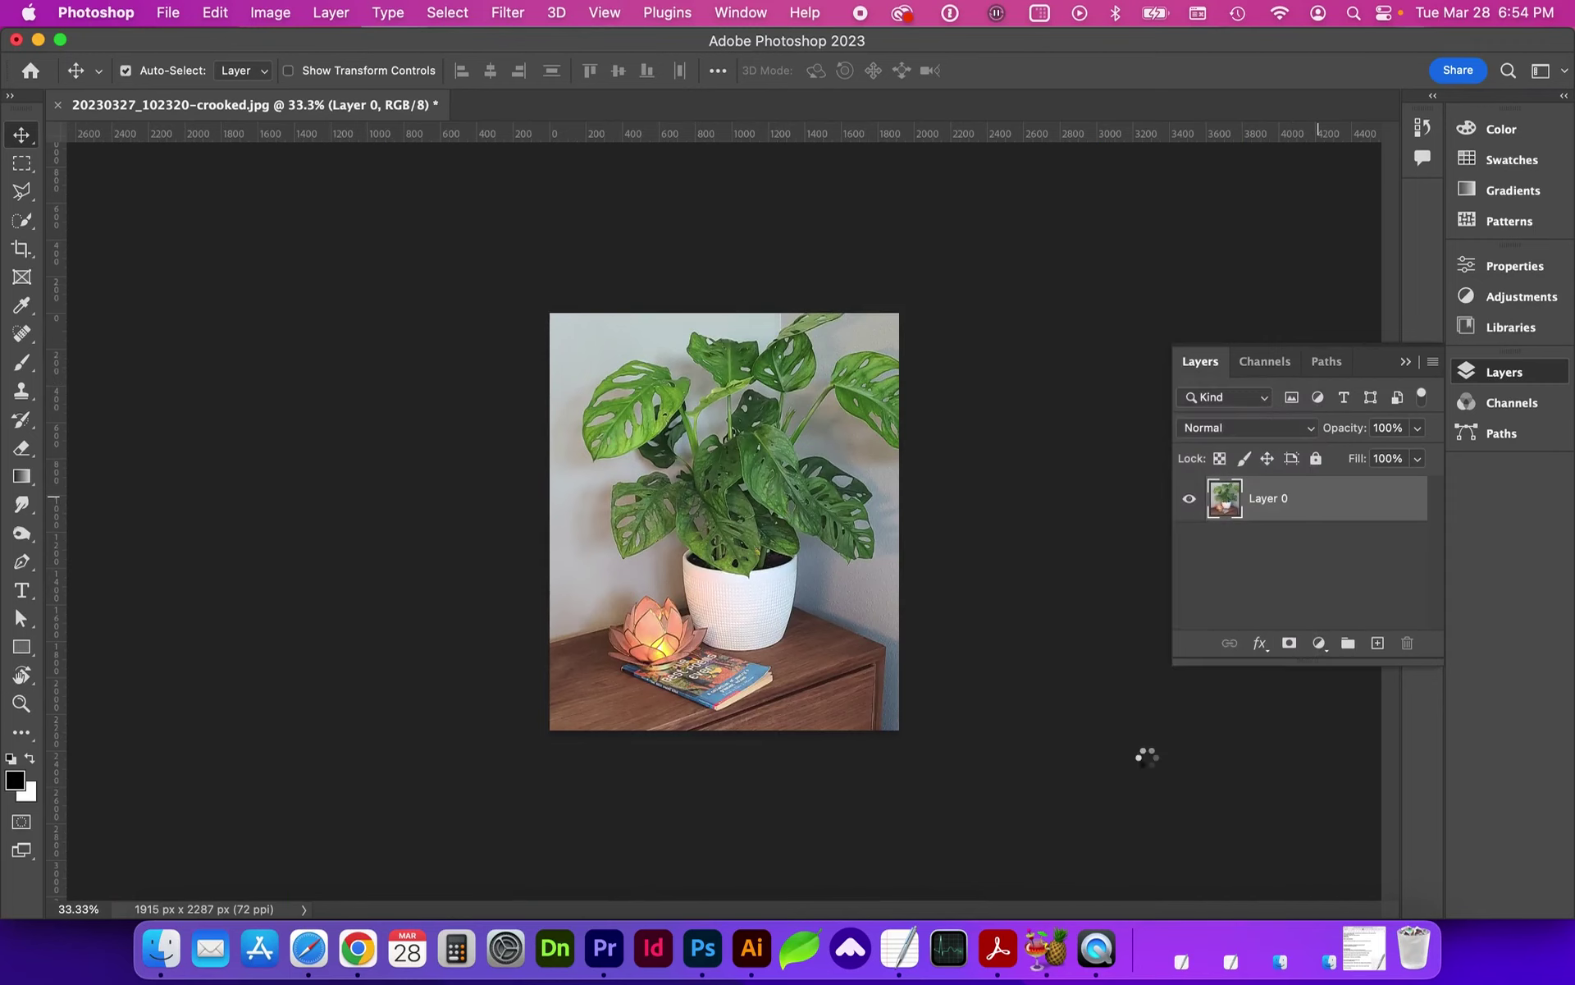
double_click(1225, 497)
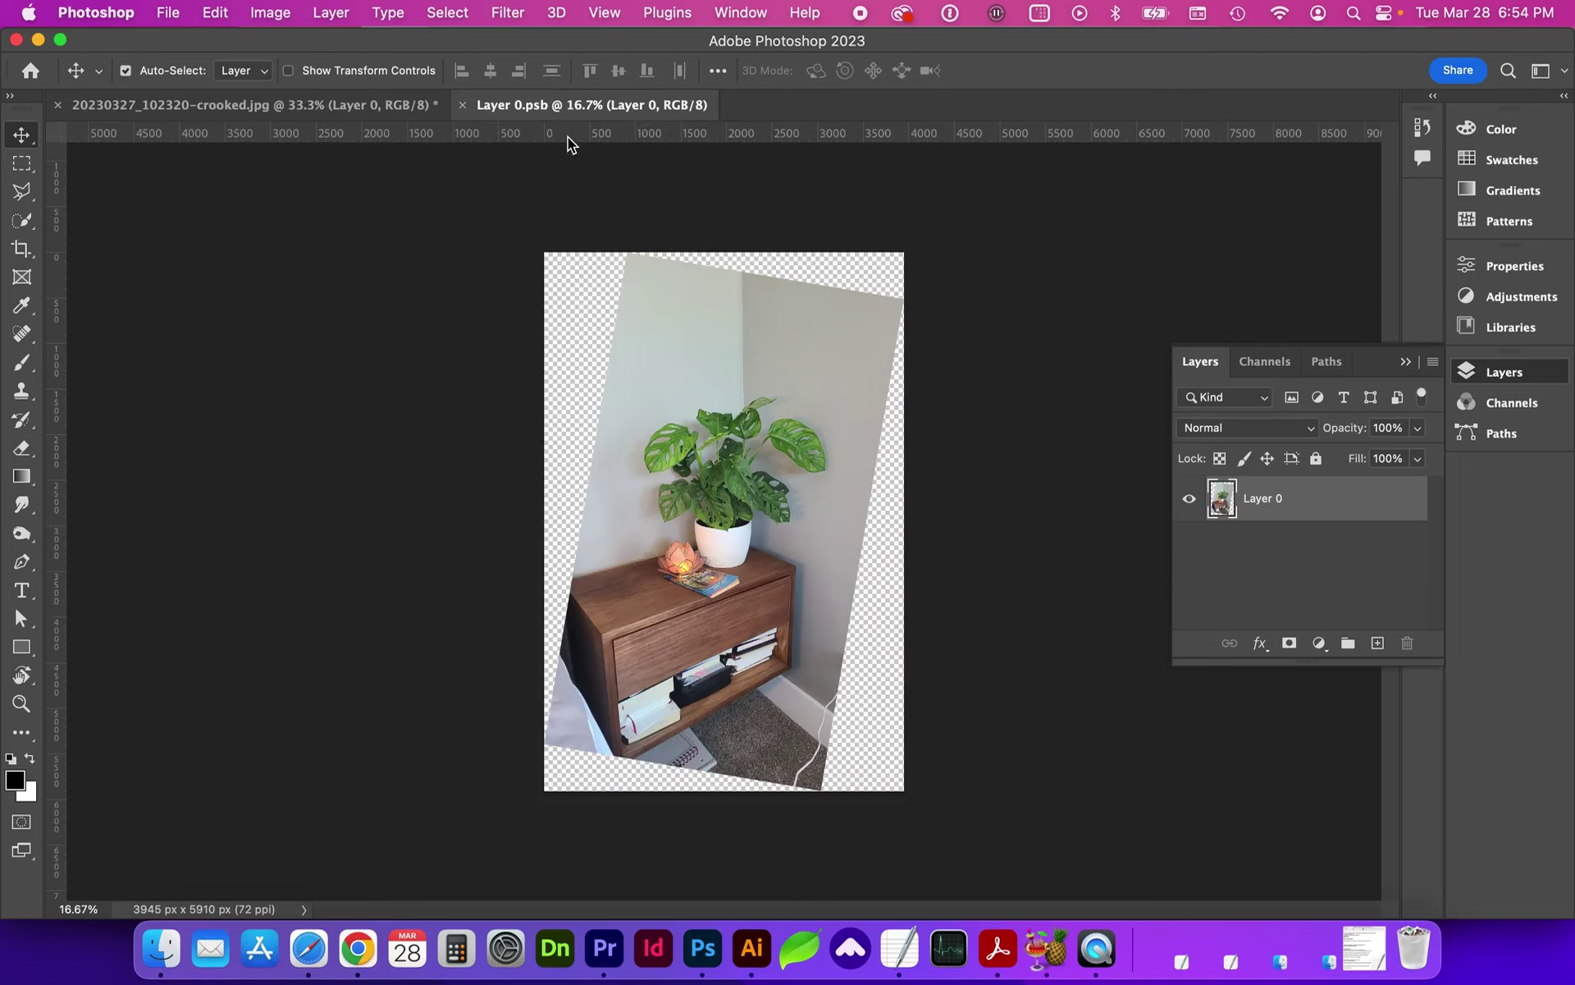
Step: Crop the contents tighter at top, bottom and left, save, and return to the main document
key(c)
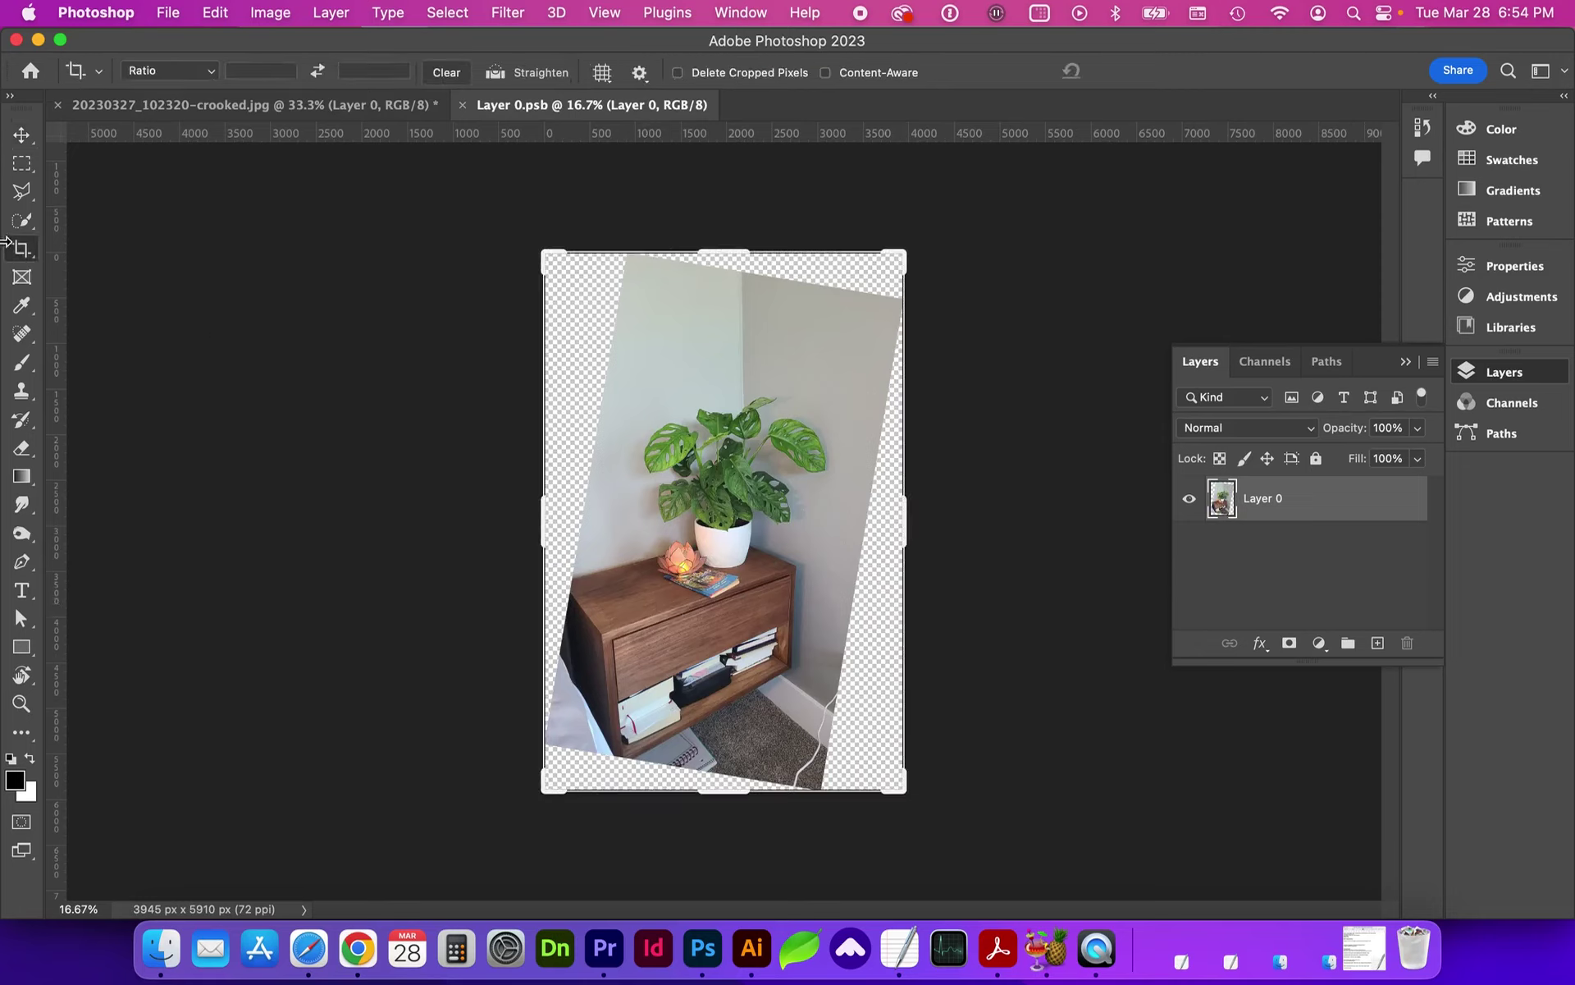
drag(728, 253, 731, 288)
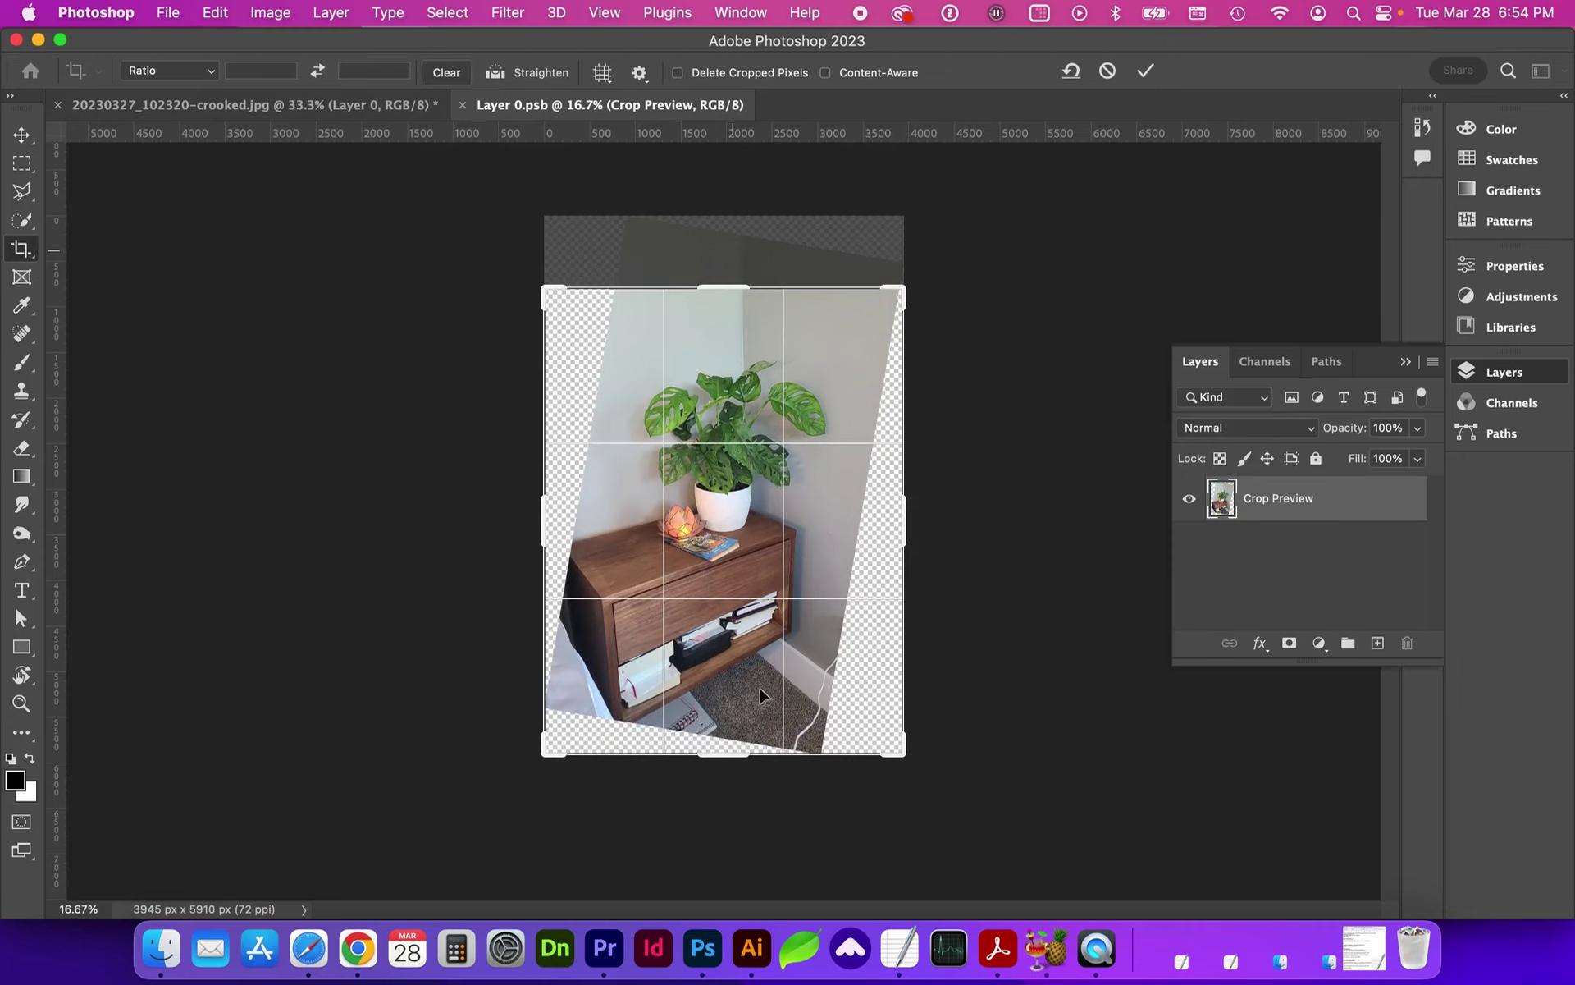
drag(741, 751, 738, 698)
drag(538, 520, 621, 525)
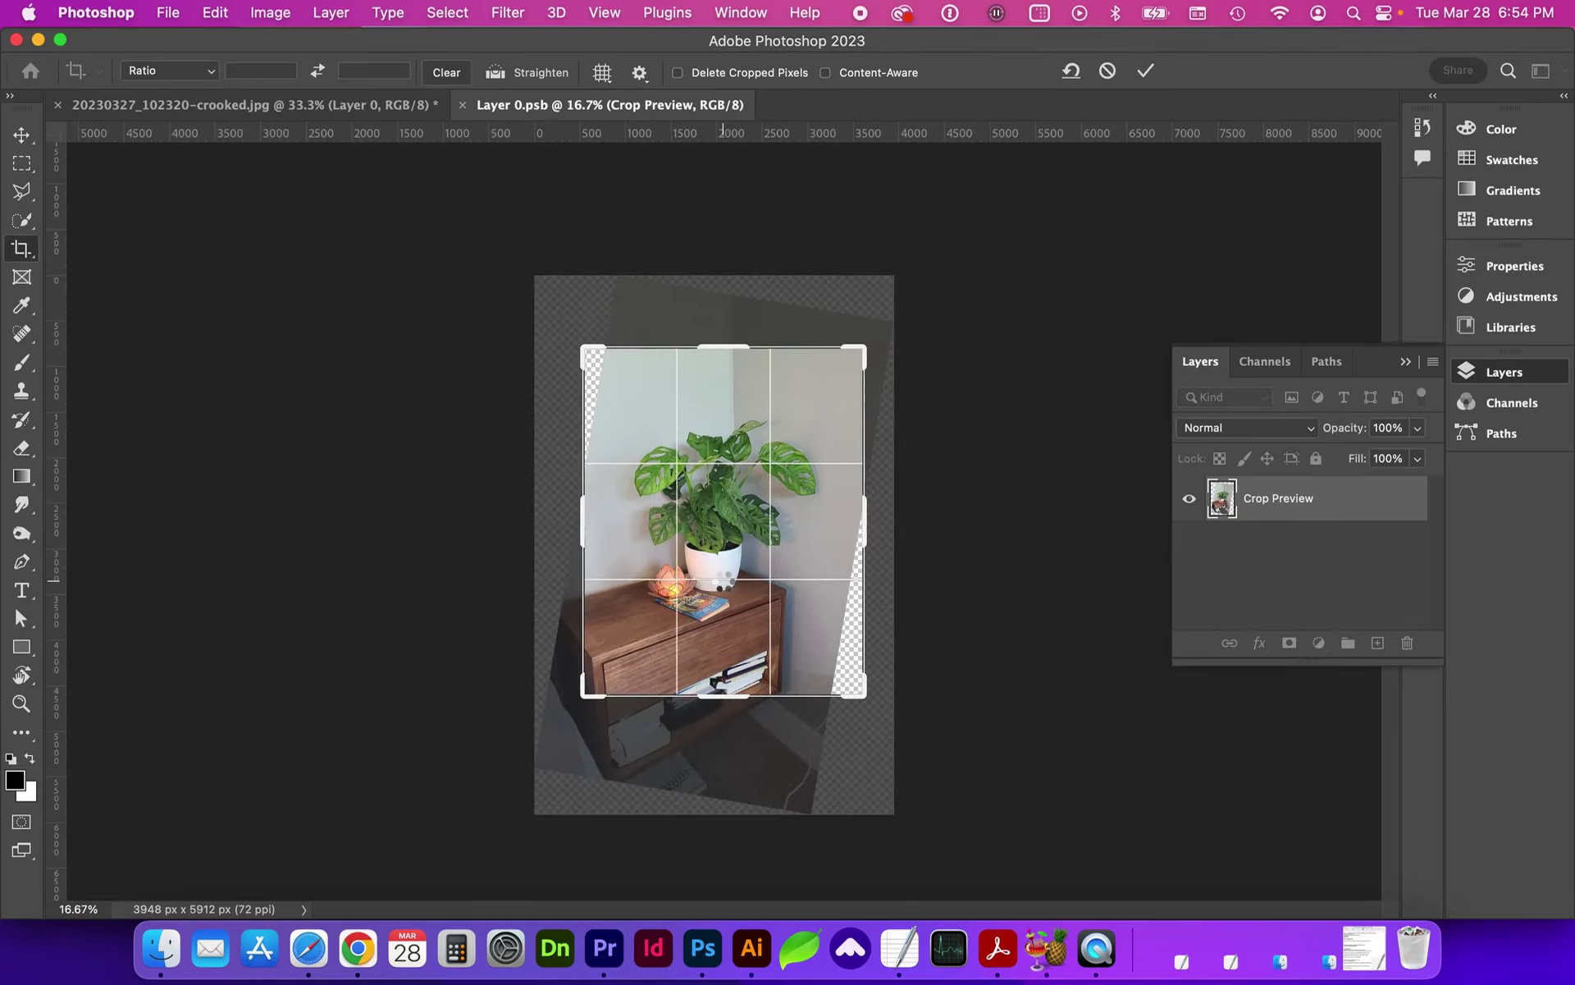
key(Return)
key(super+s)
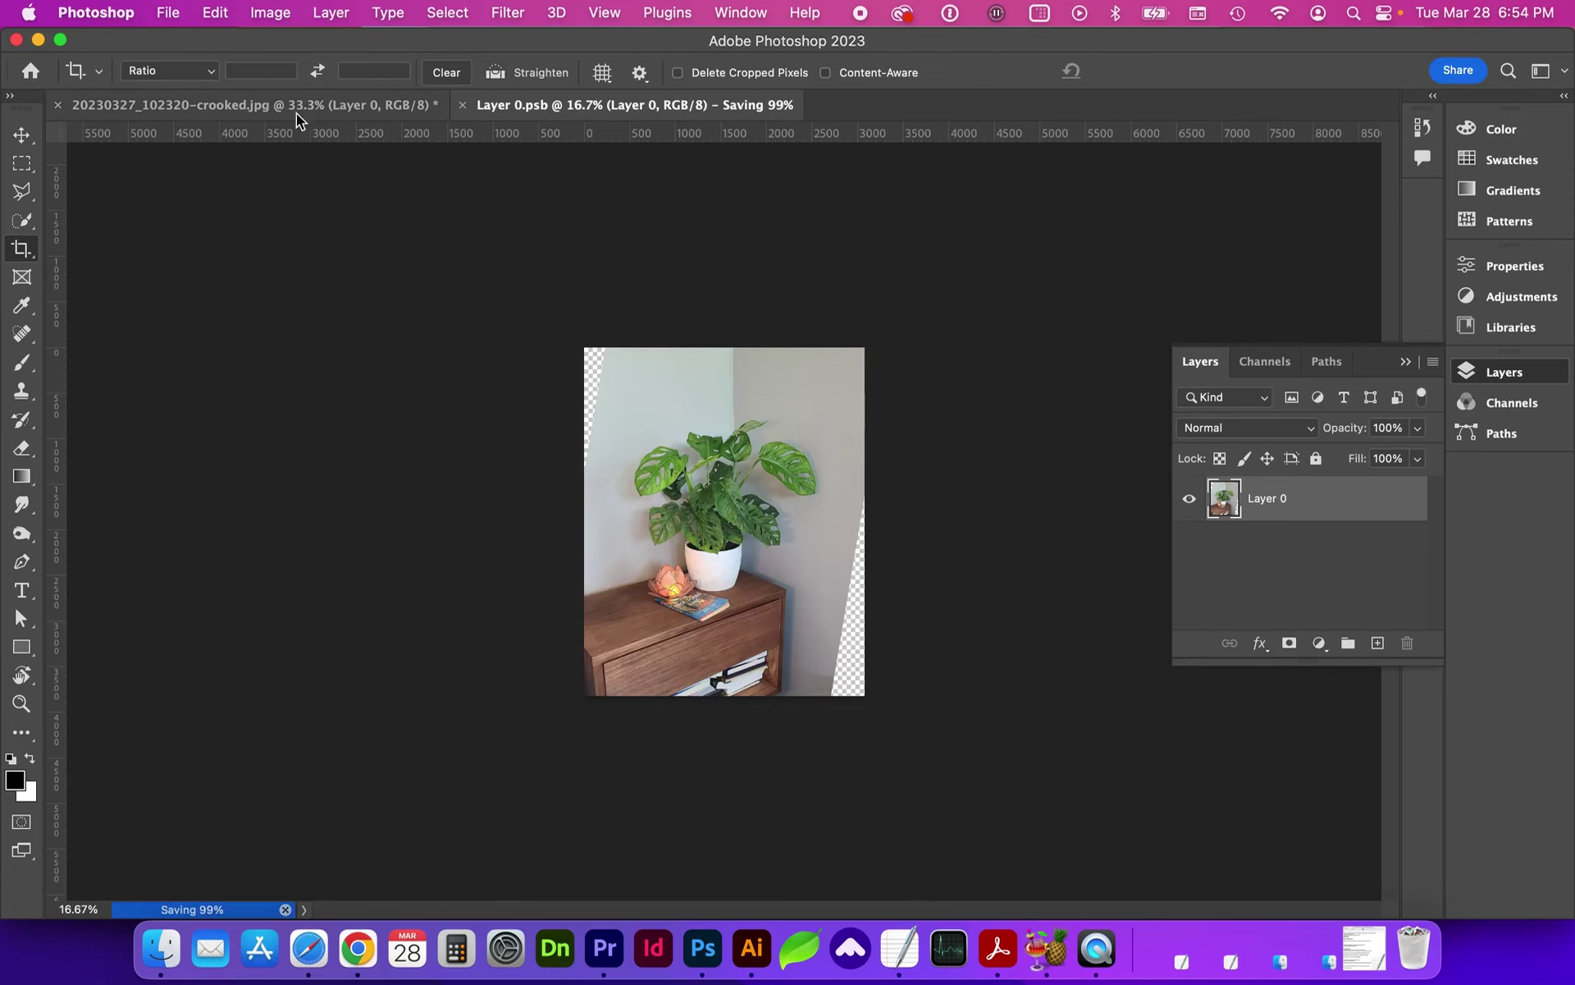
click(297, 115)
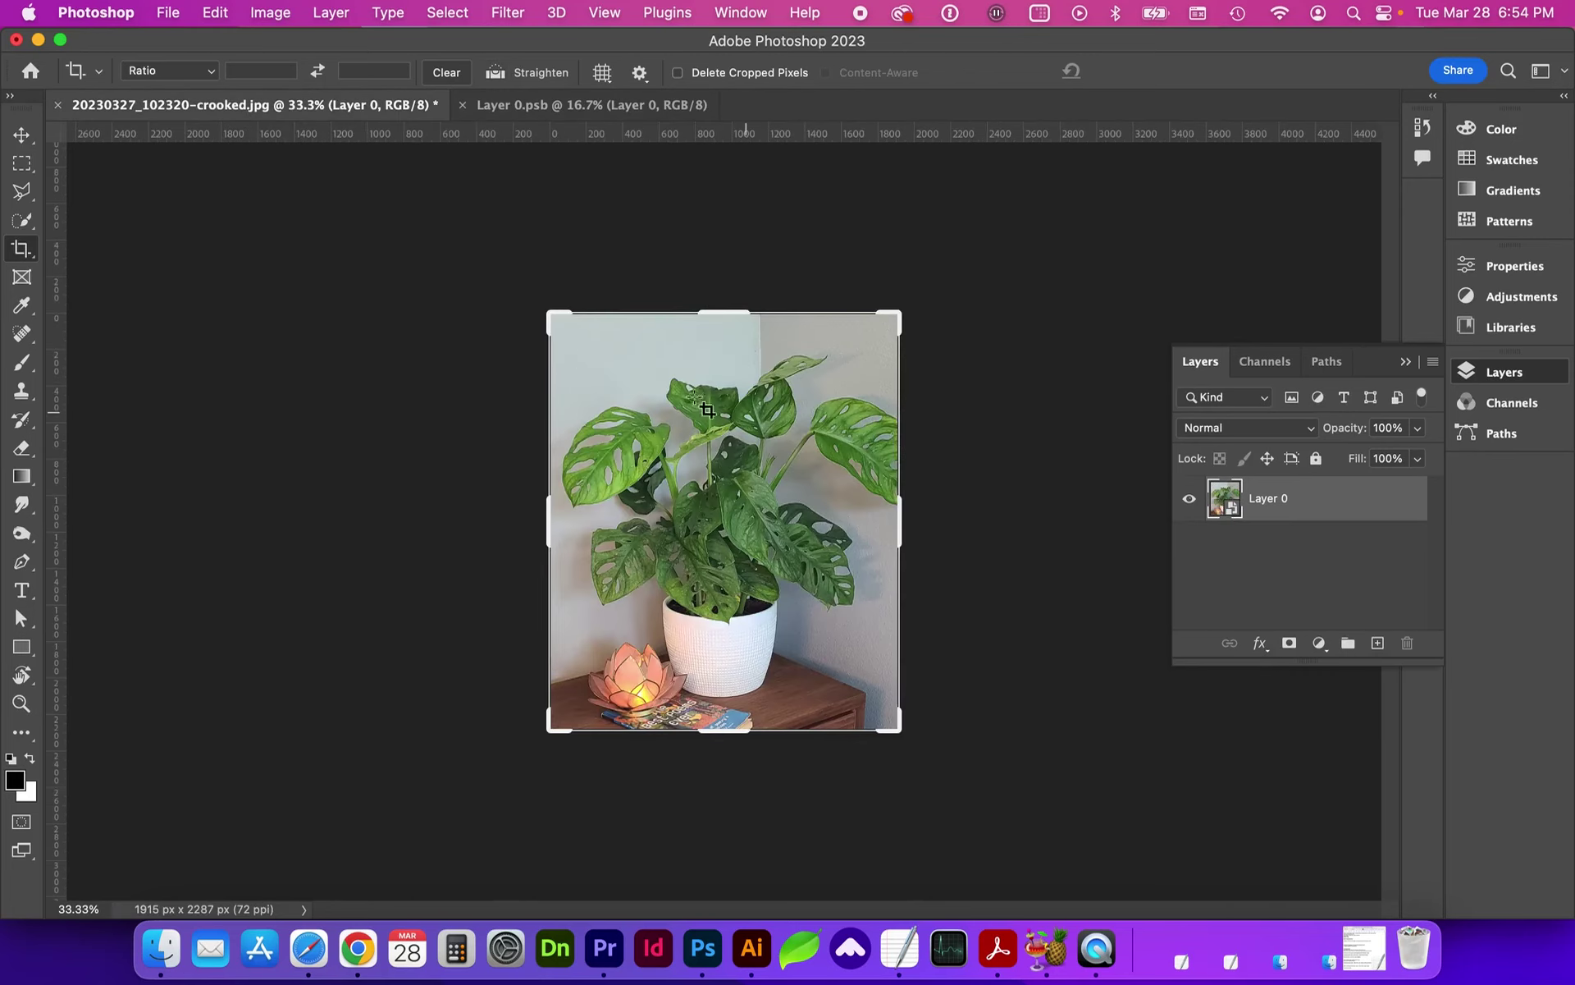
Step: Compare both document tabs, then nudge Layer 0 slightly right to recenter the plant and zoom to 50%
key(v)
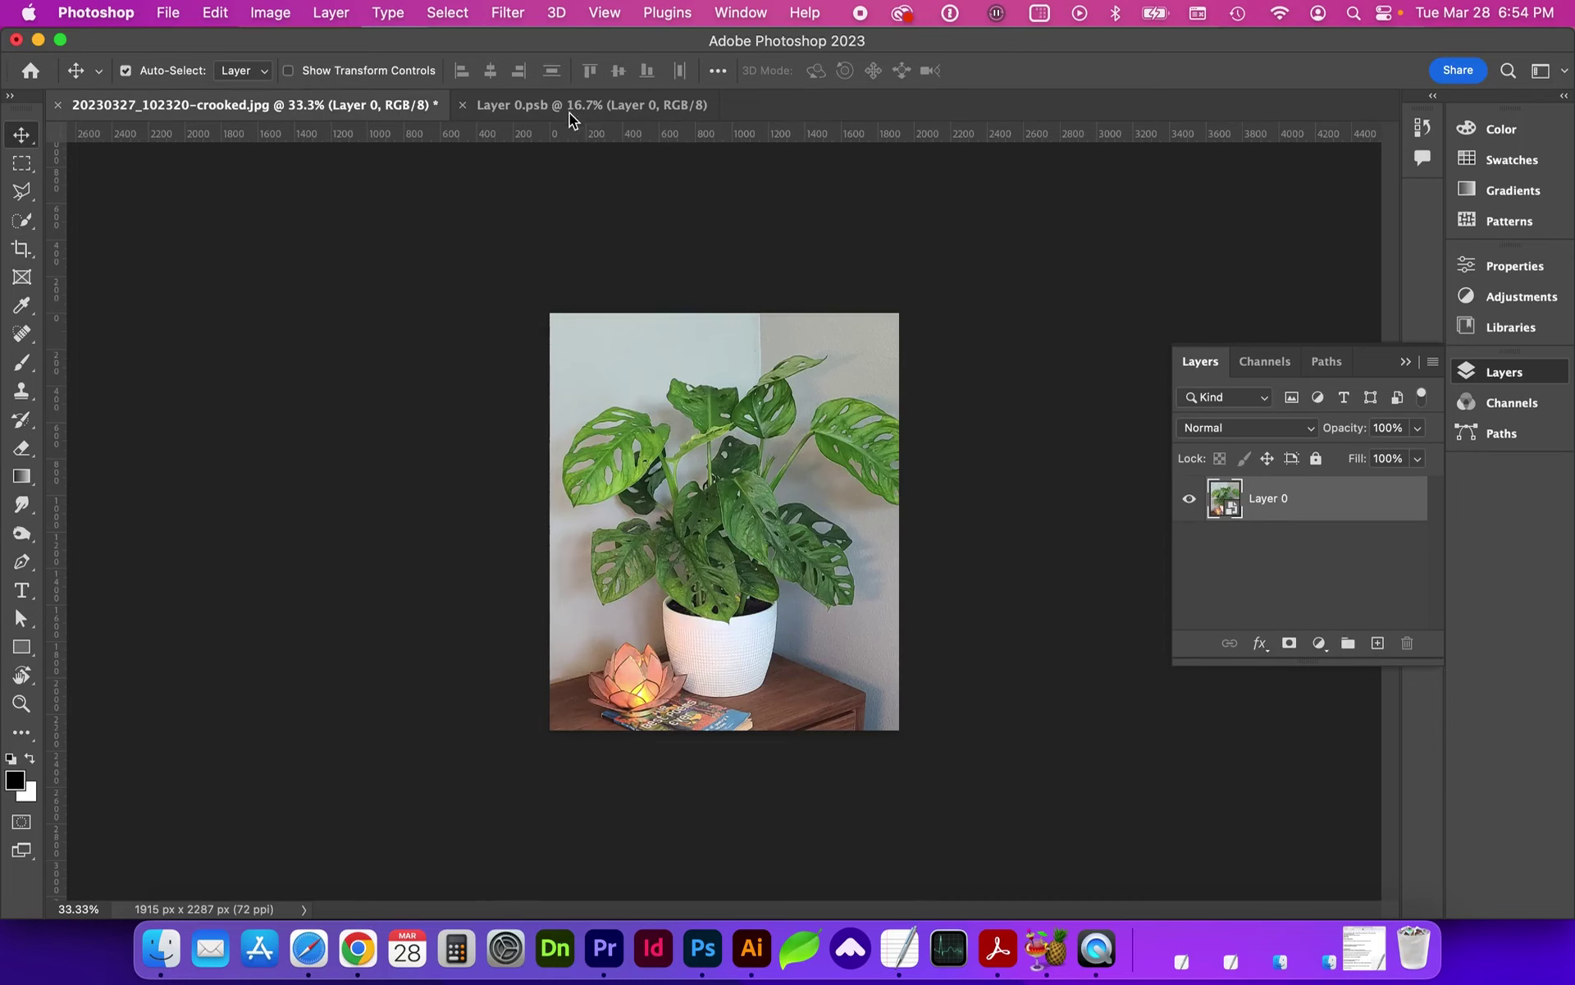
click(570, 112)
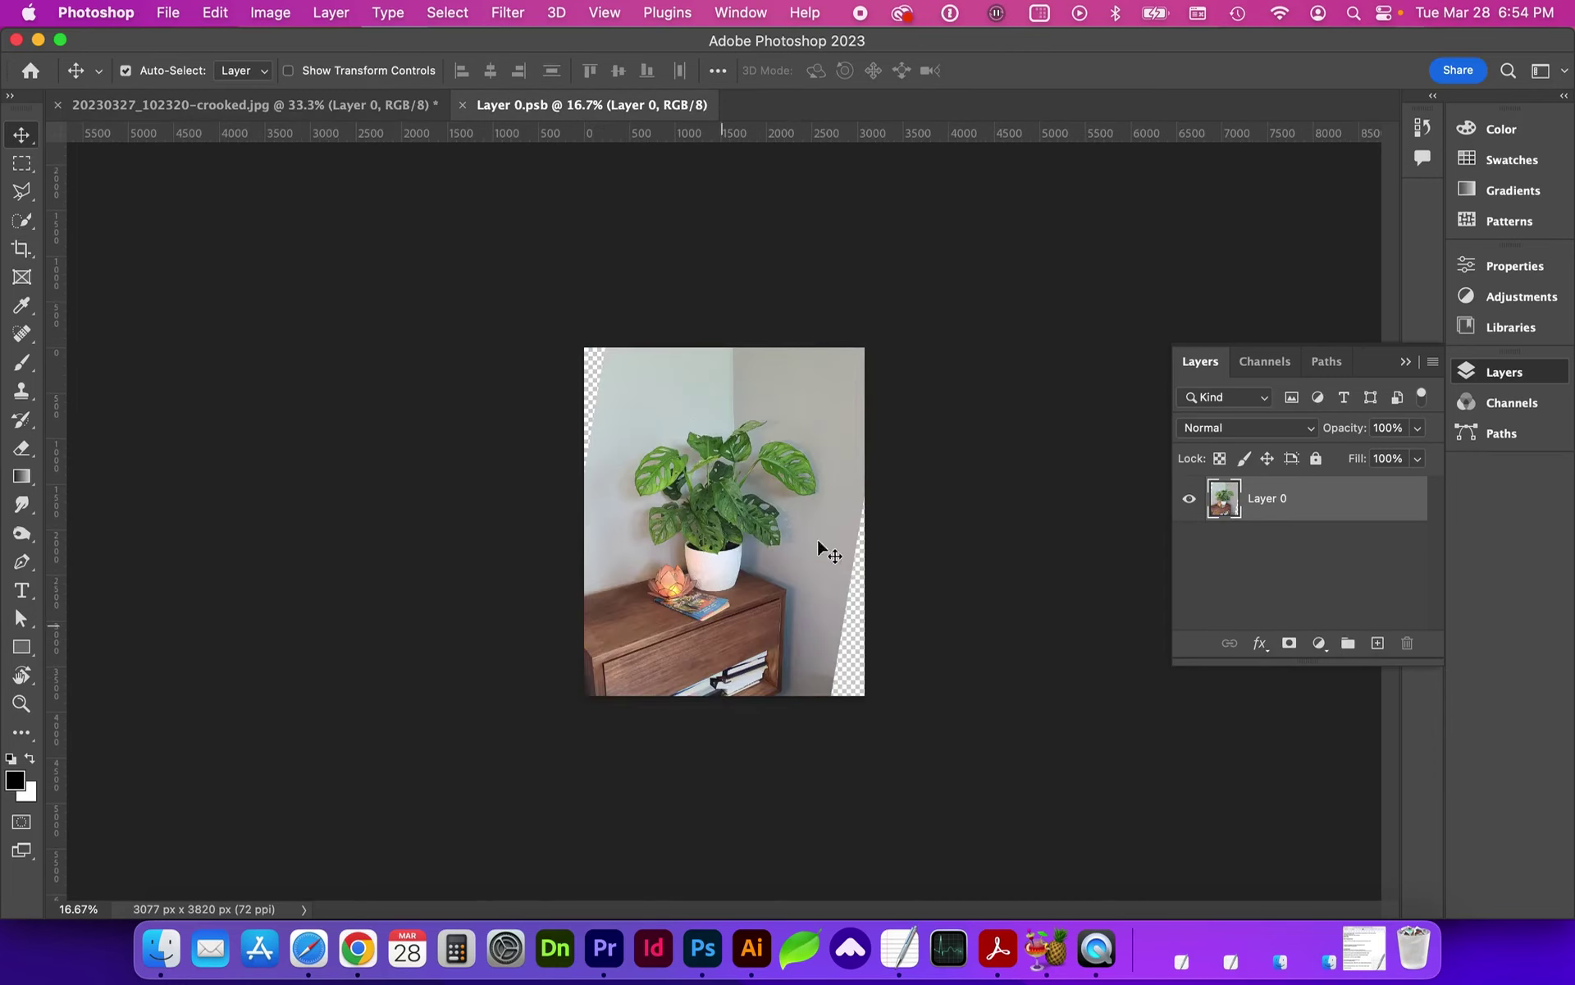
click(324, 107)
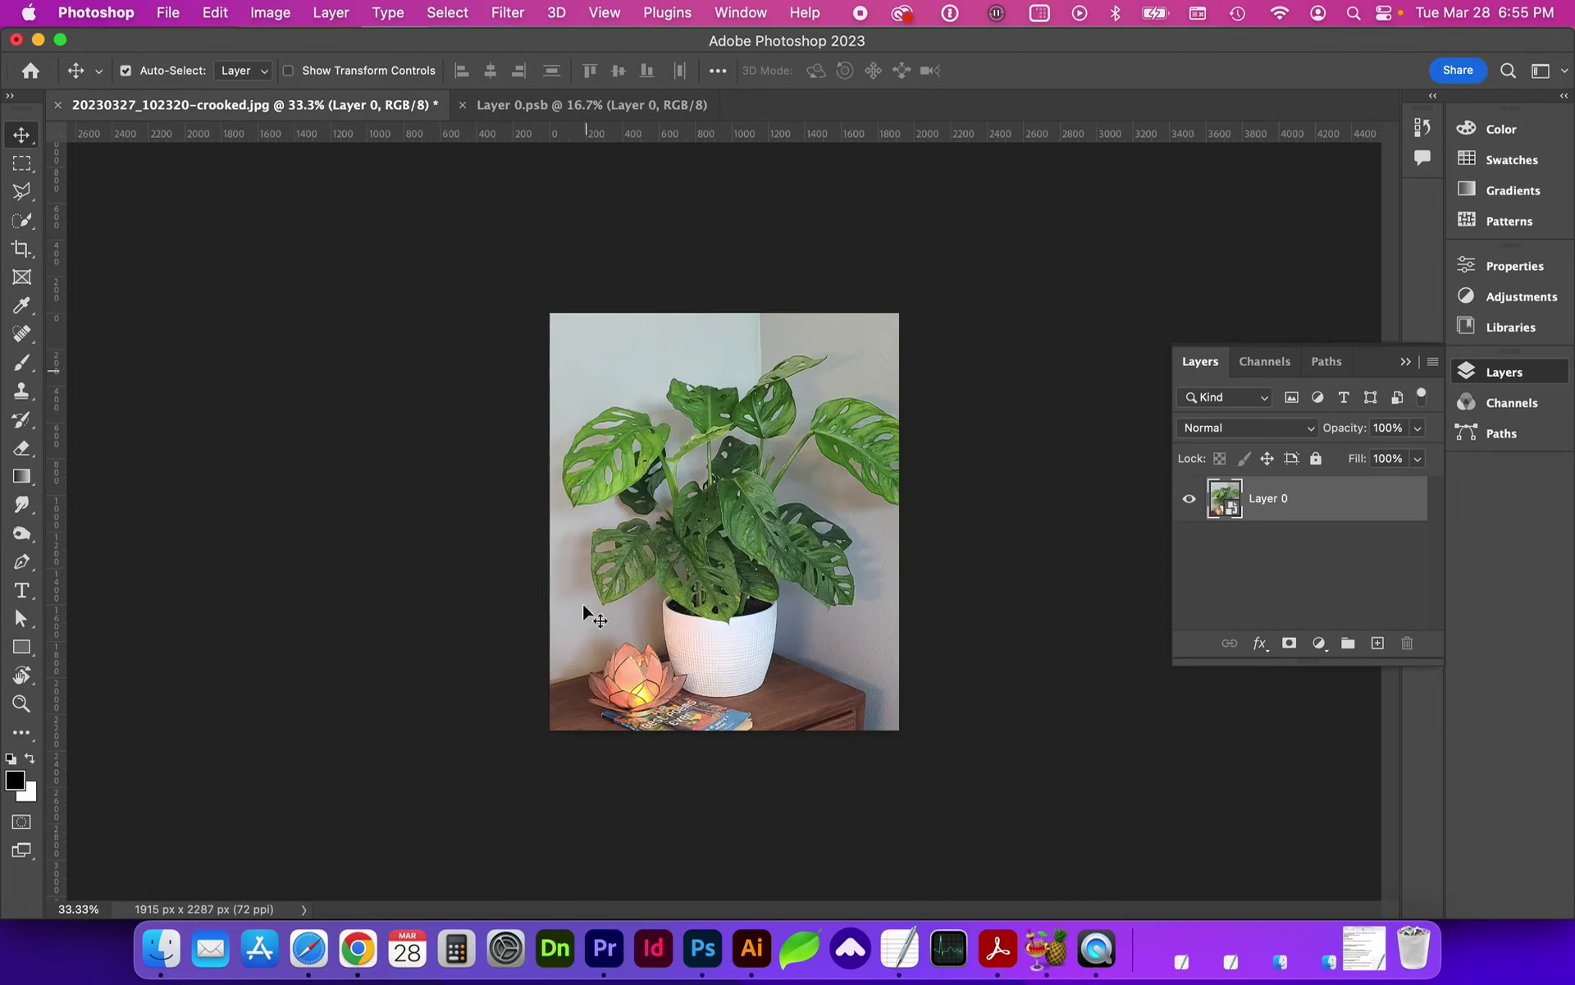
drag(711, 566, 716, 566)
drag(671, 453, 666, 456)
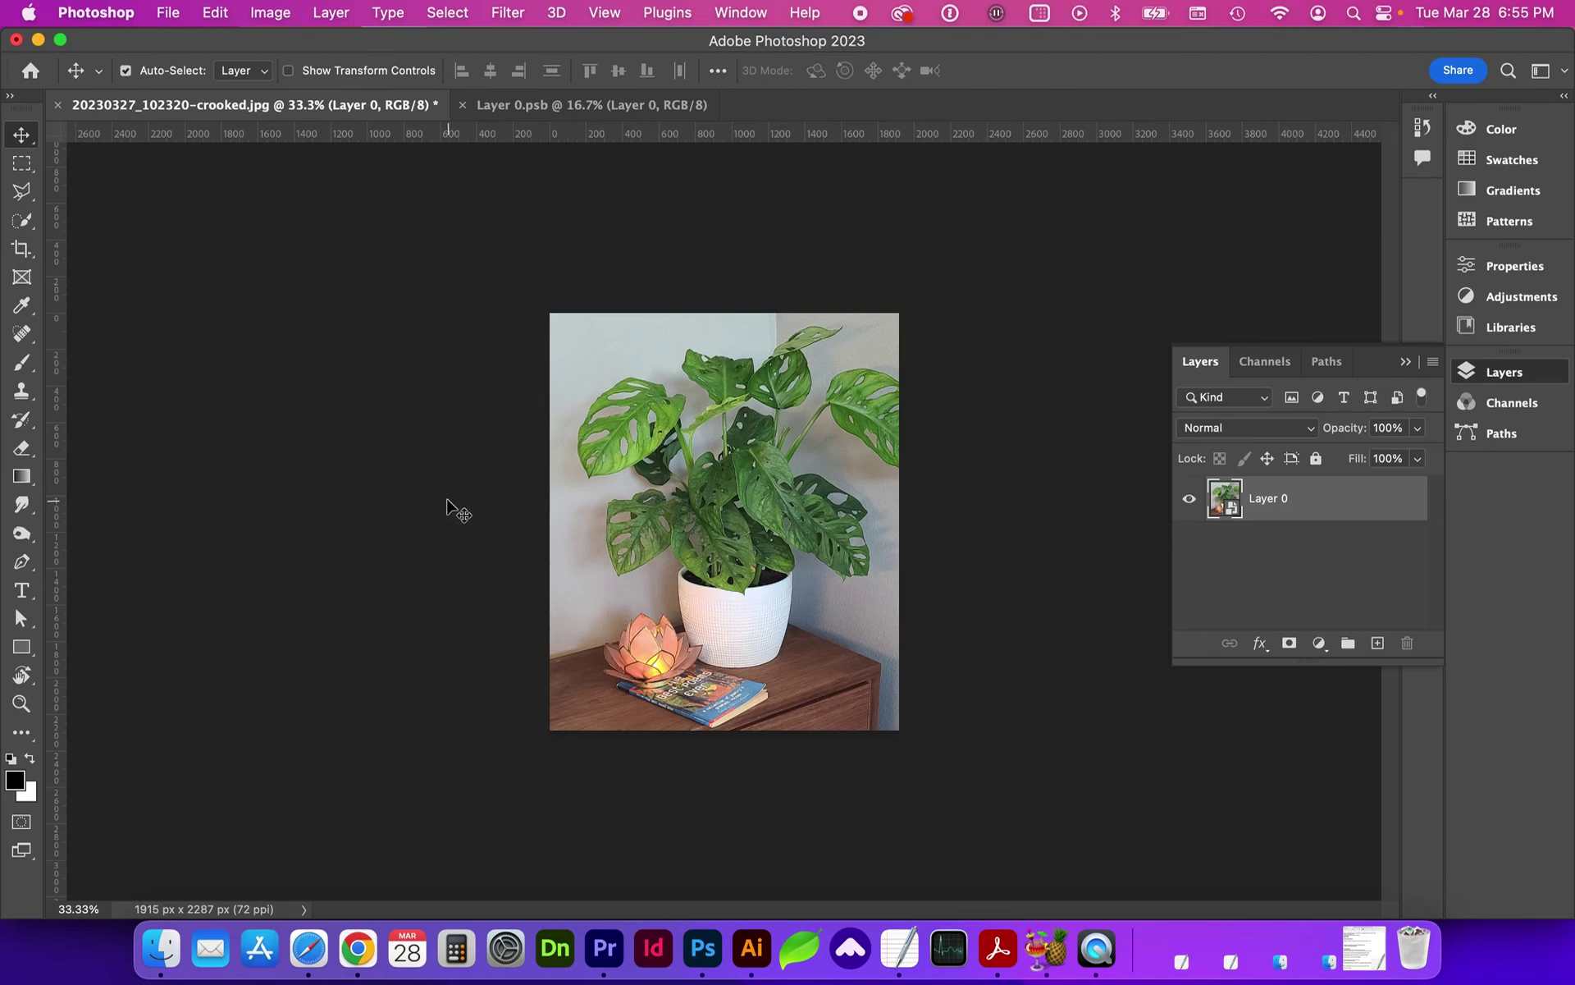
key(super+equal)
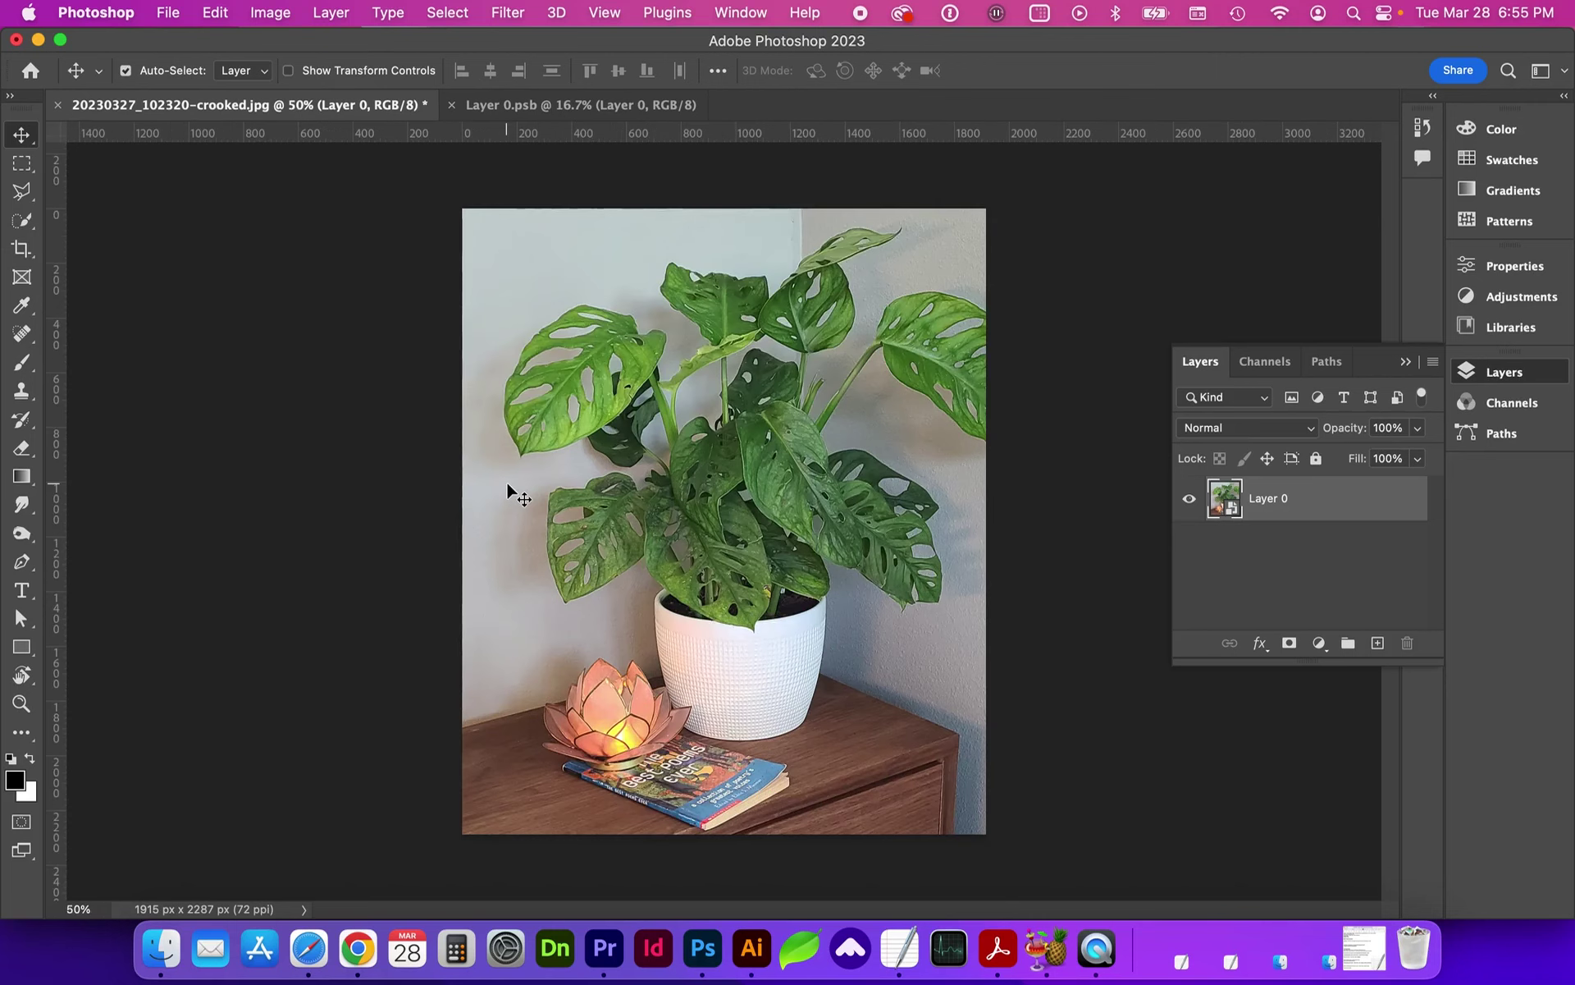
Step: Create a New Guide Layout with 3 columns, 3 rows and 0 px gutter
click(604, 12)
mouse_move(666, 566)
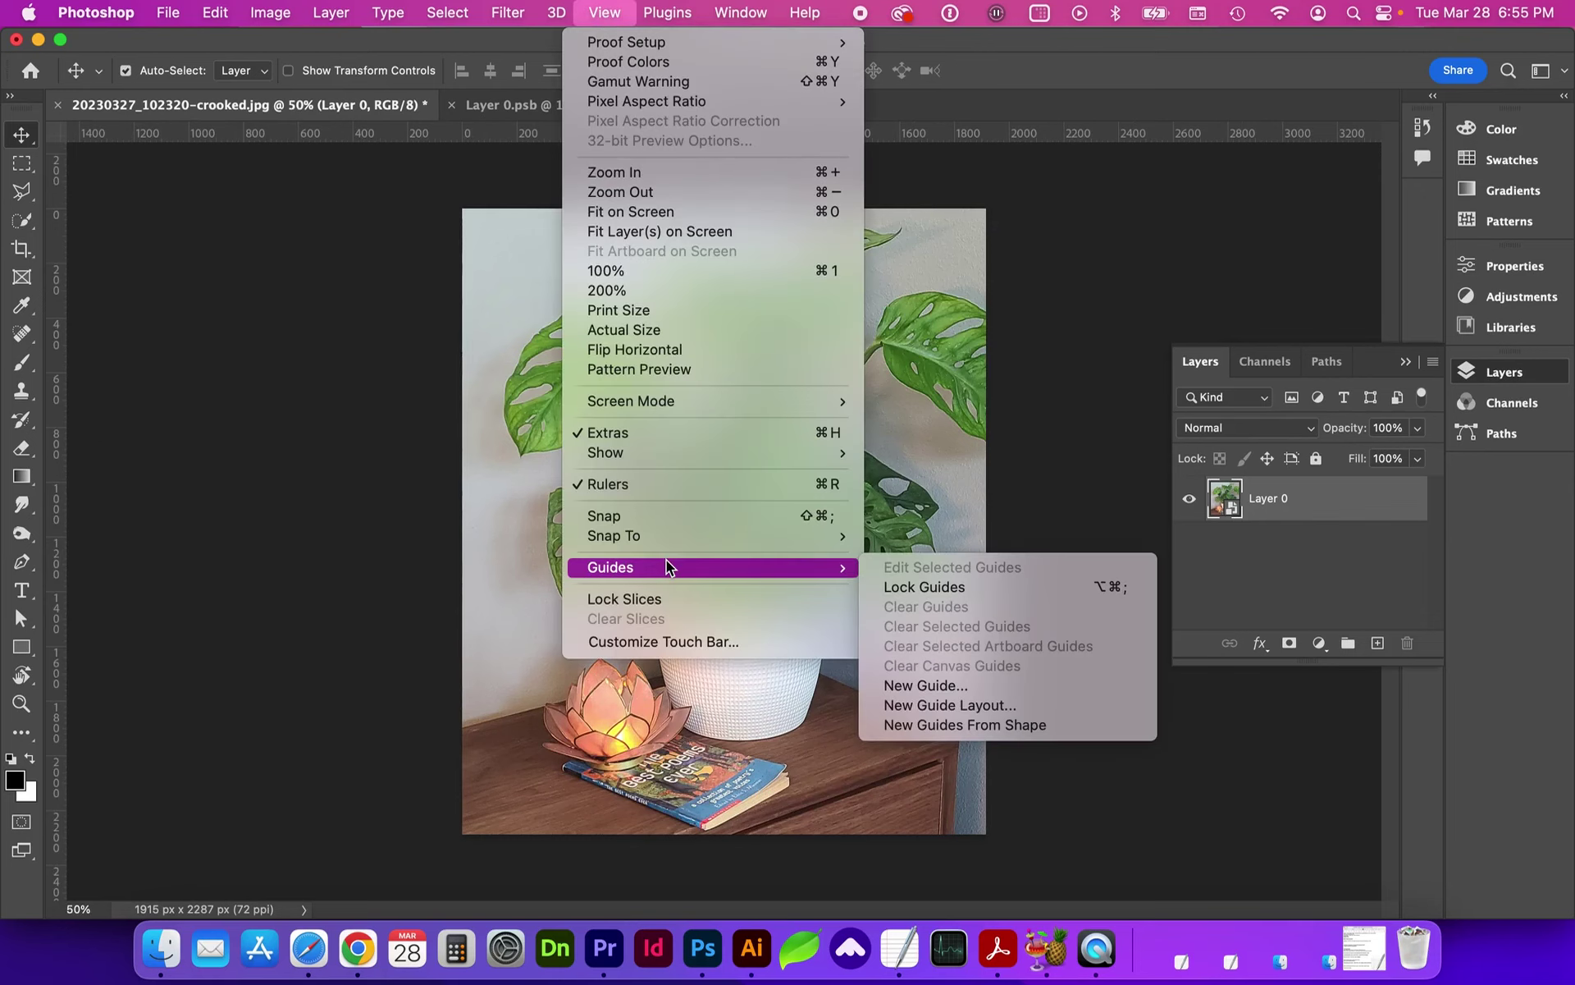
click(968, 706)
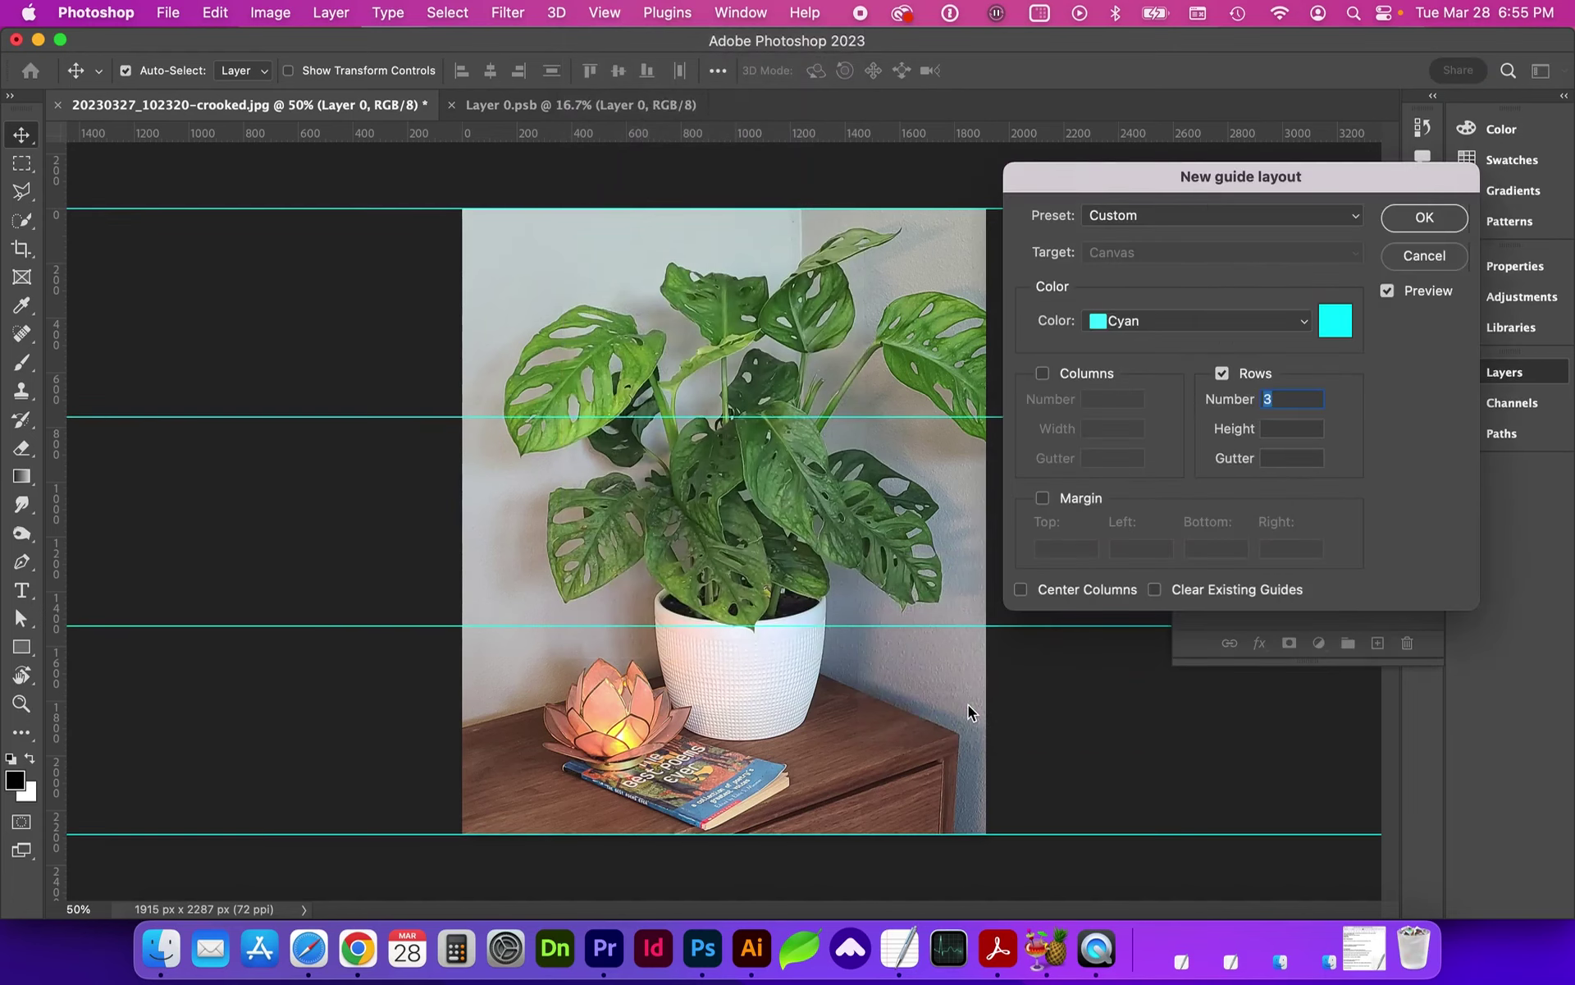
drag(1206, 190, 967, 309)
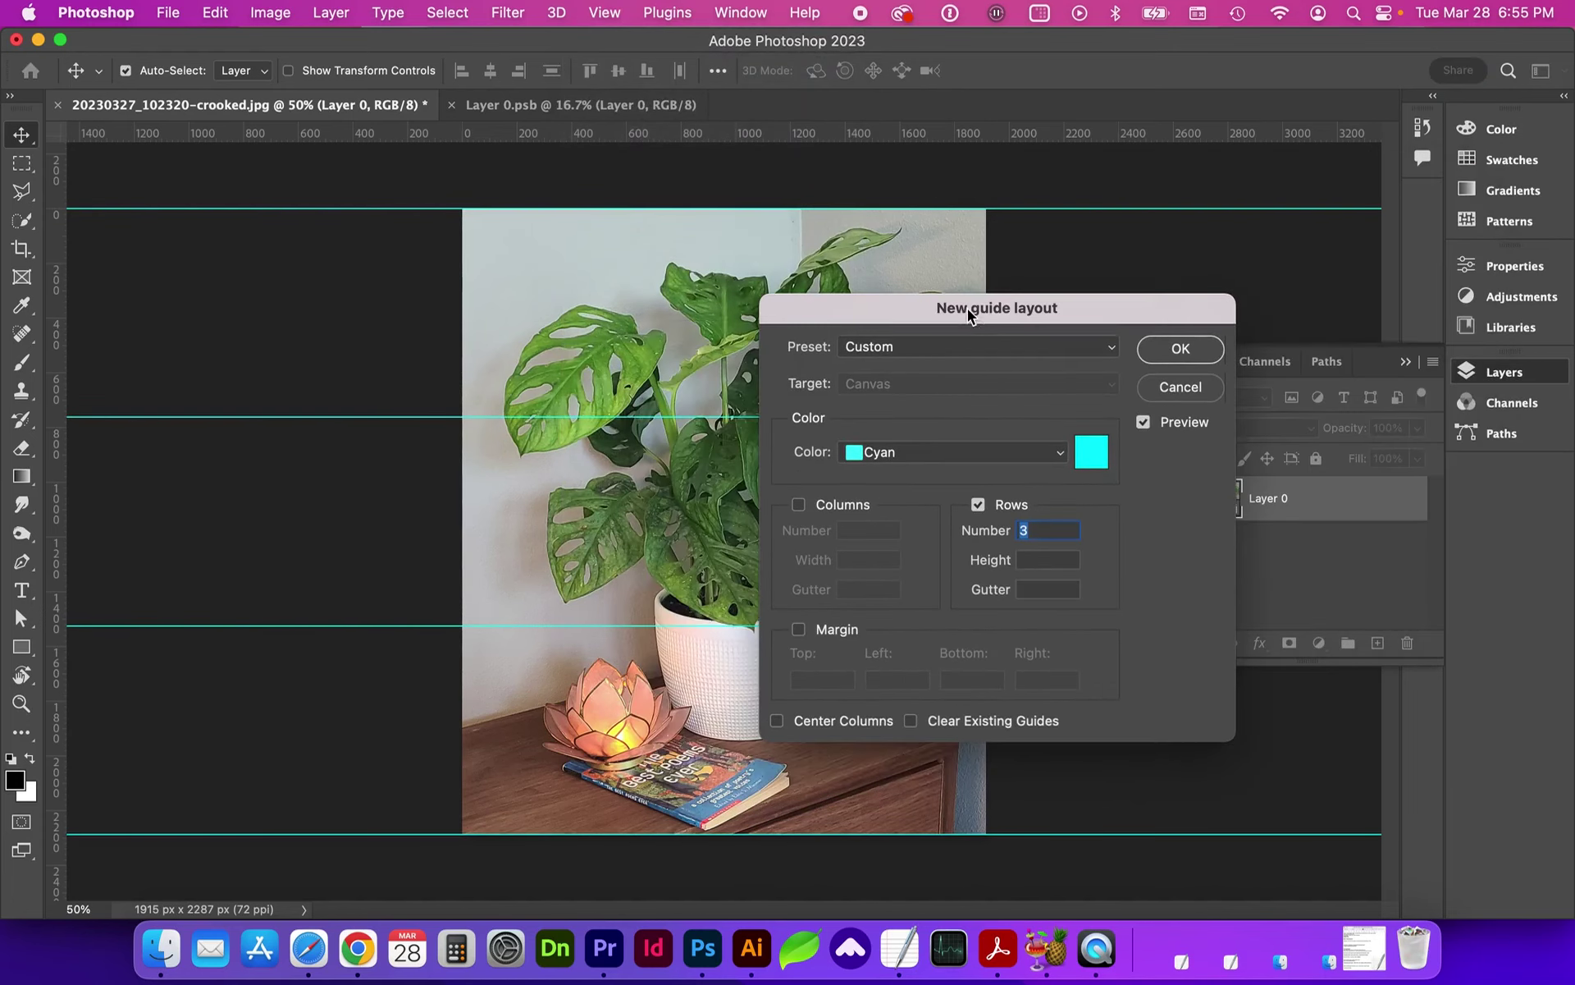
click(840, 506)
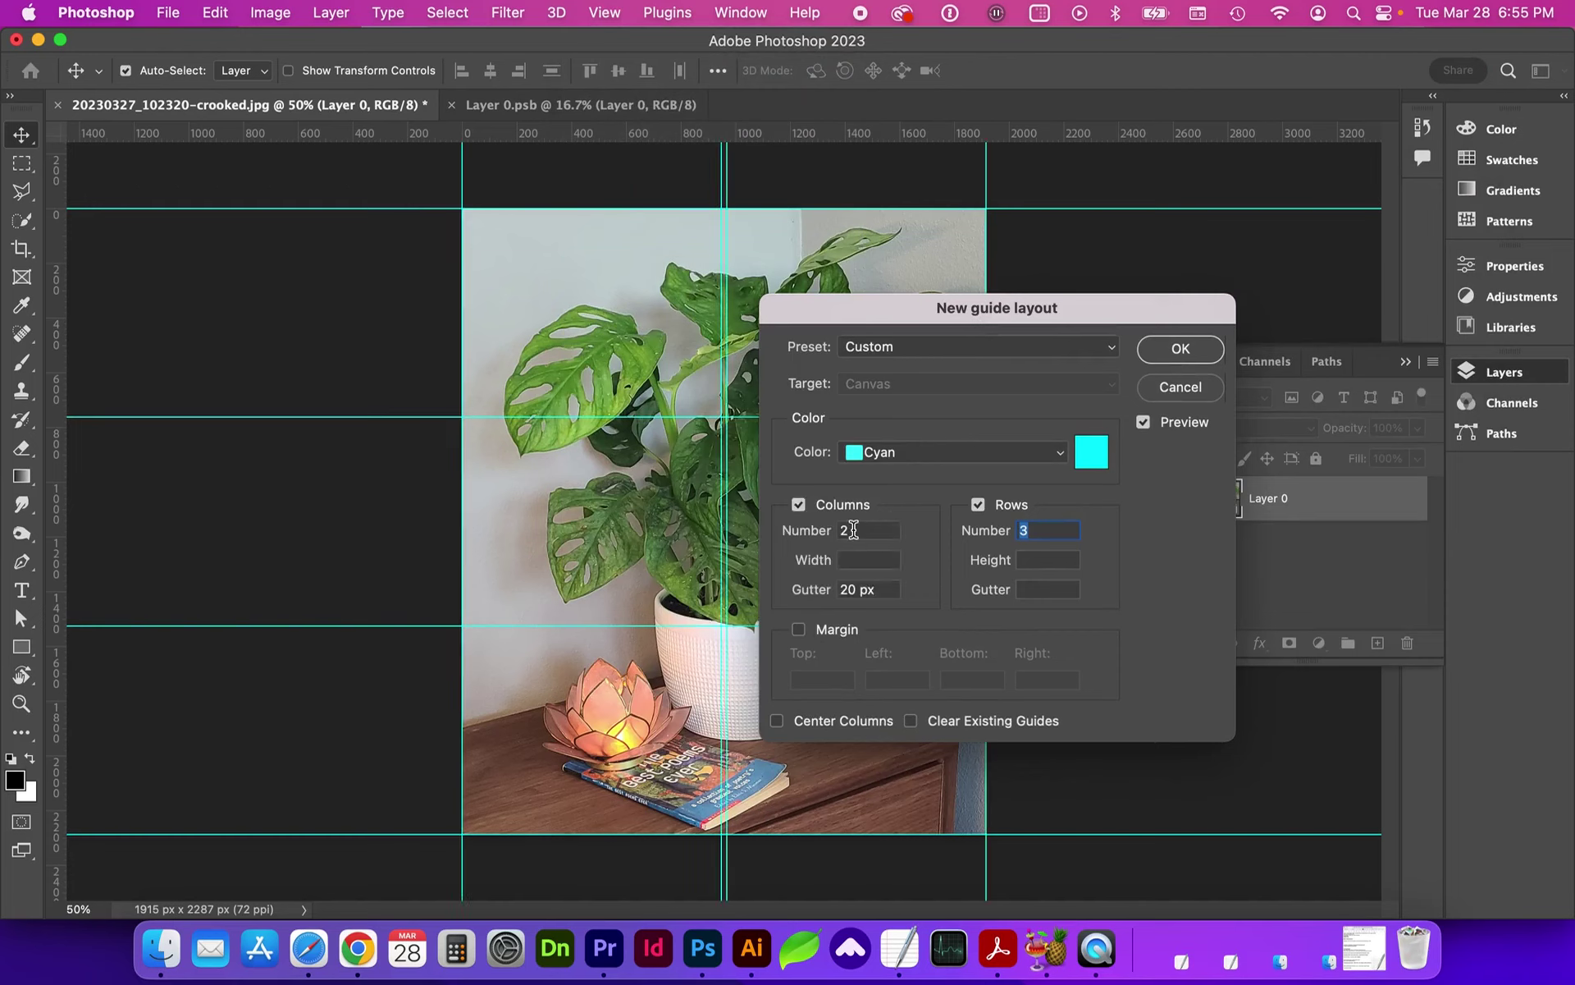
drag(850, 530, 834, 531)
text(3)
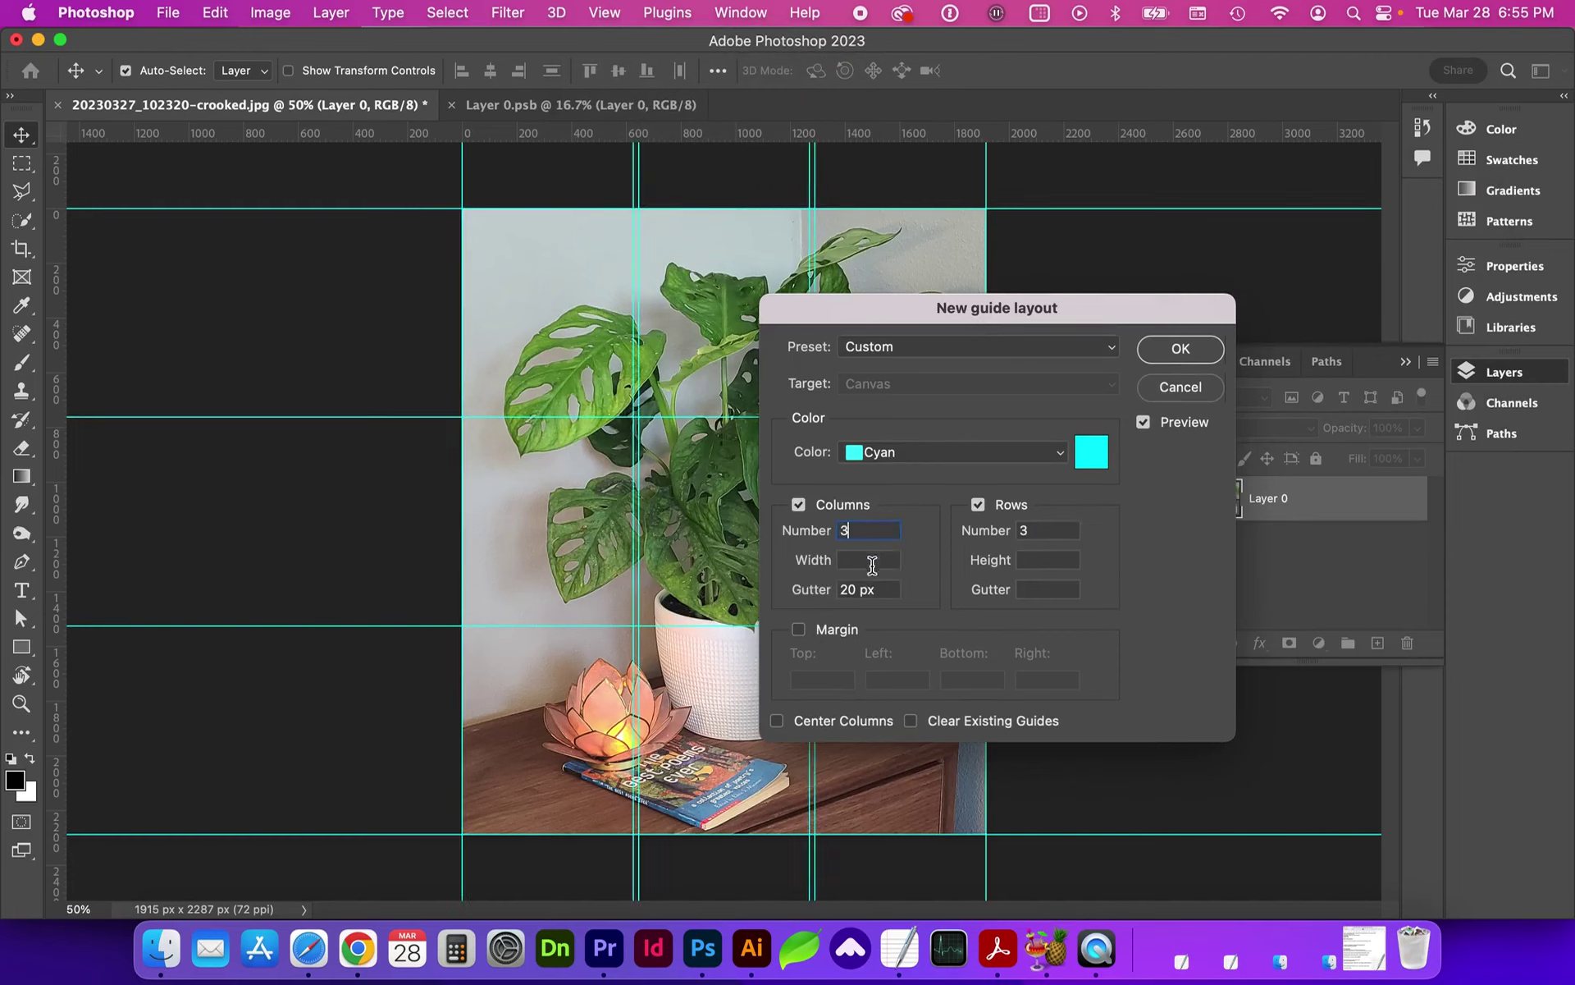
drag(882, 589, 832, 591)
text(0)
double_click(1025, 530)
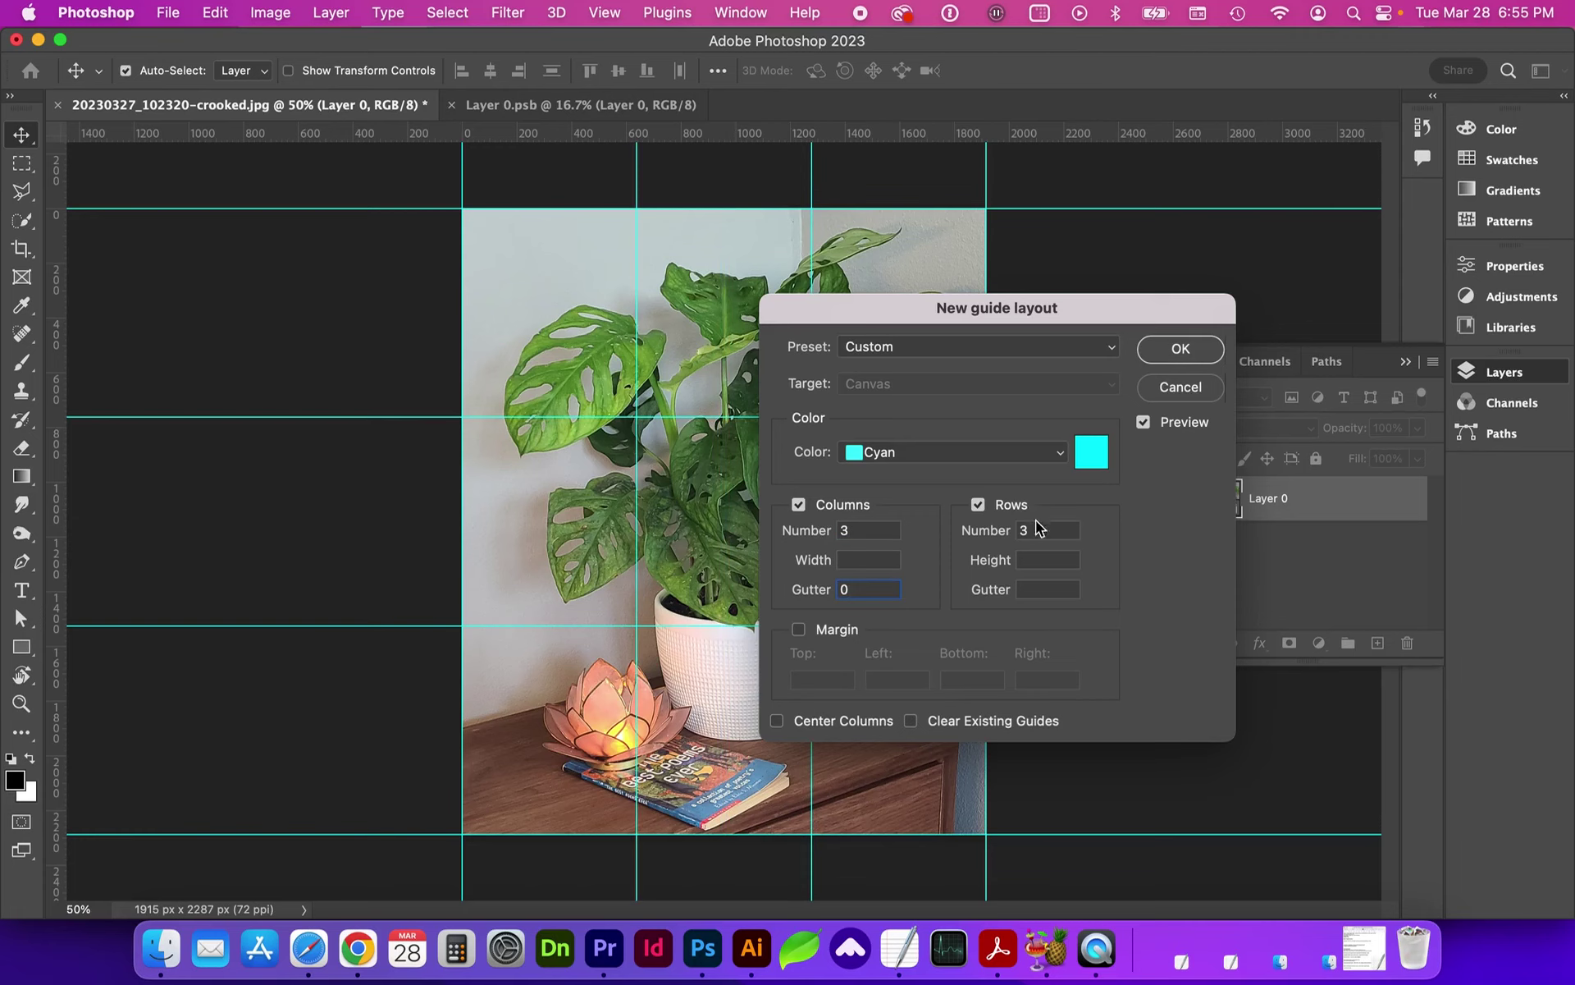
click(1180, 351)
key(super+minus)
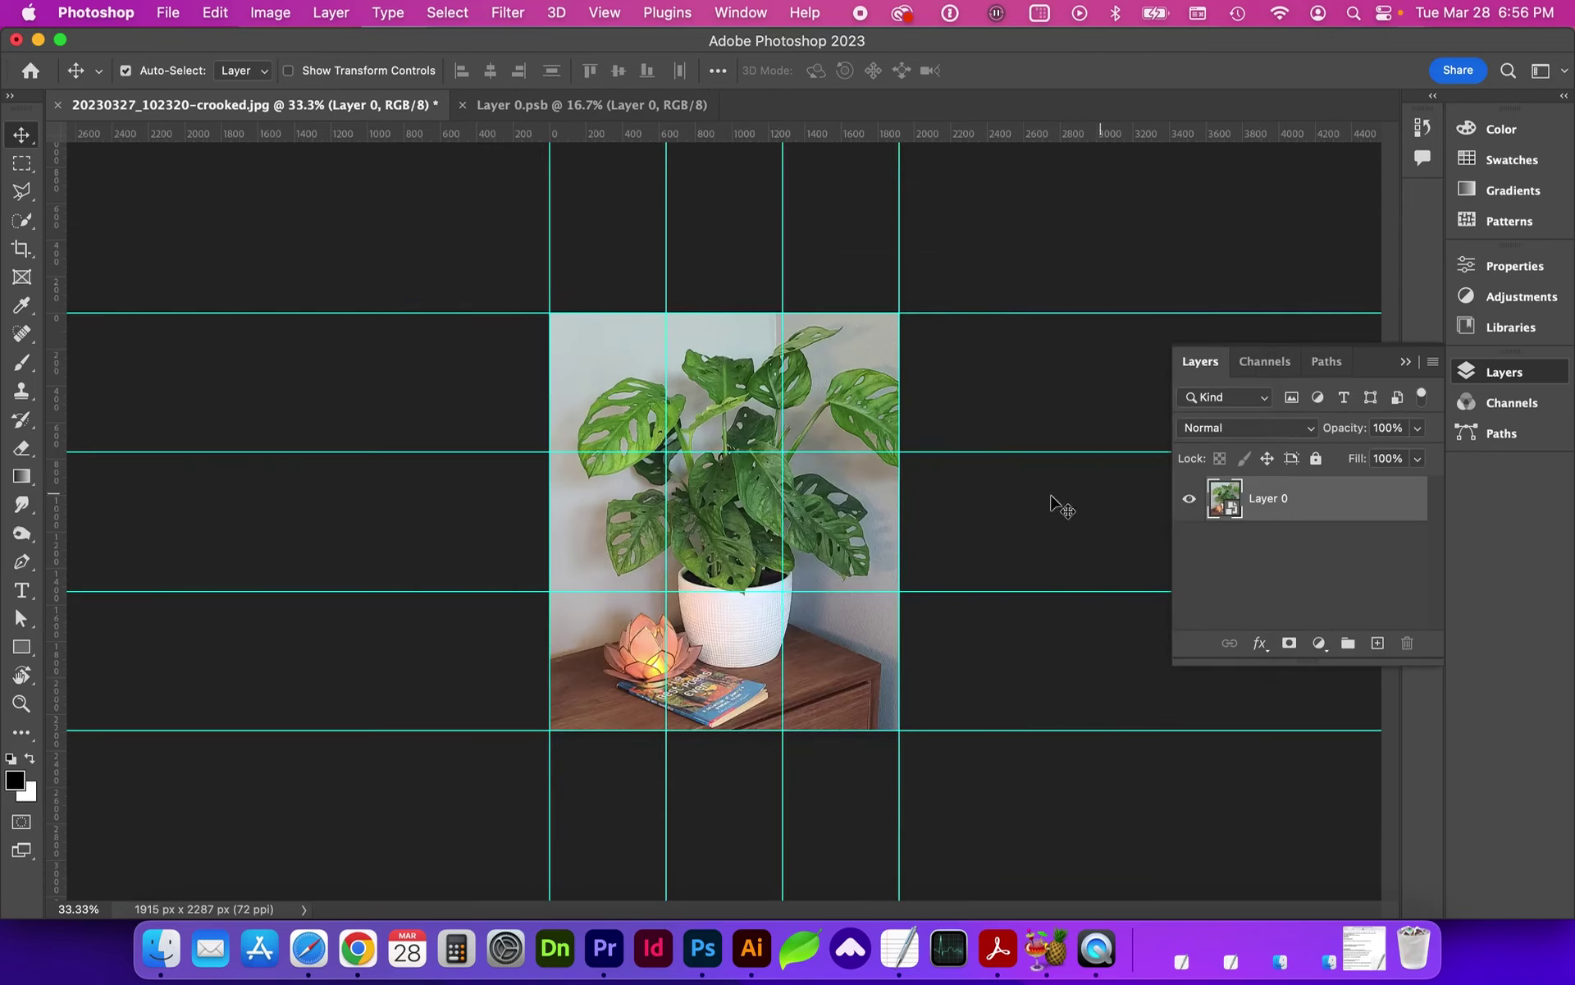
Step: Free-transform Layer 0 to about 107% from the top-right corner and shift it slightly right
key(super)
key(super+t)
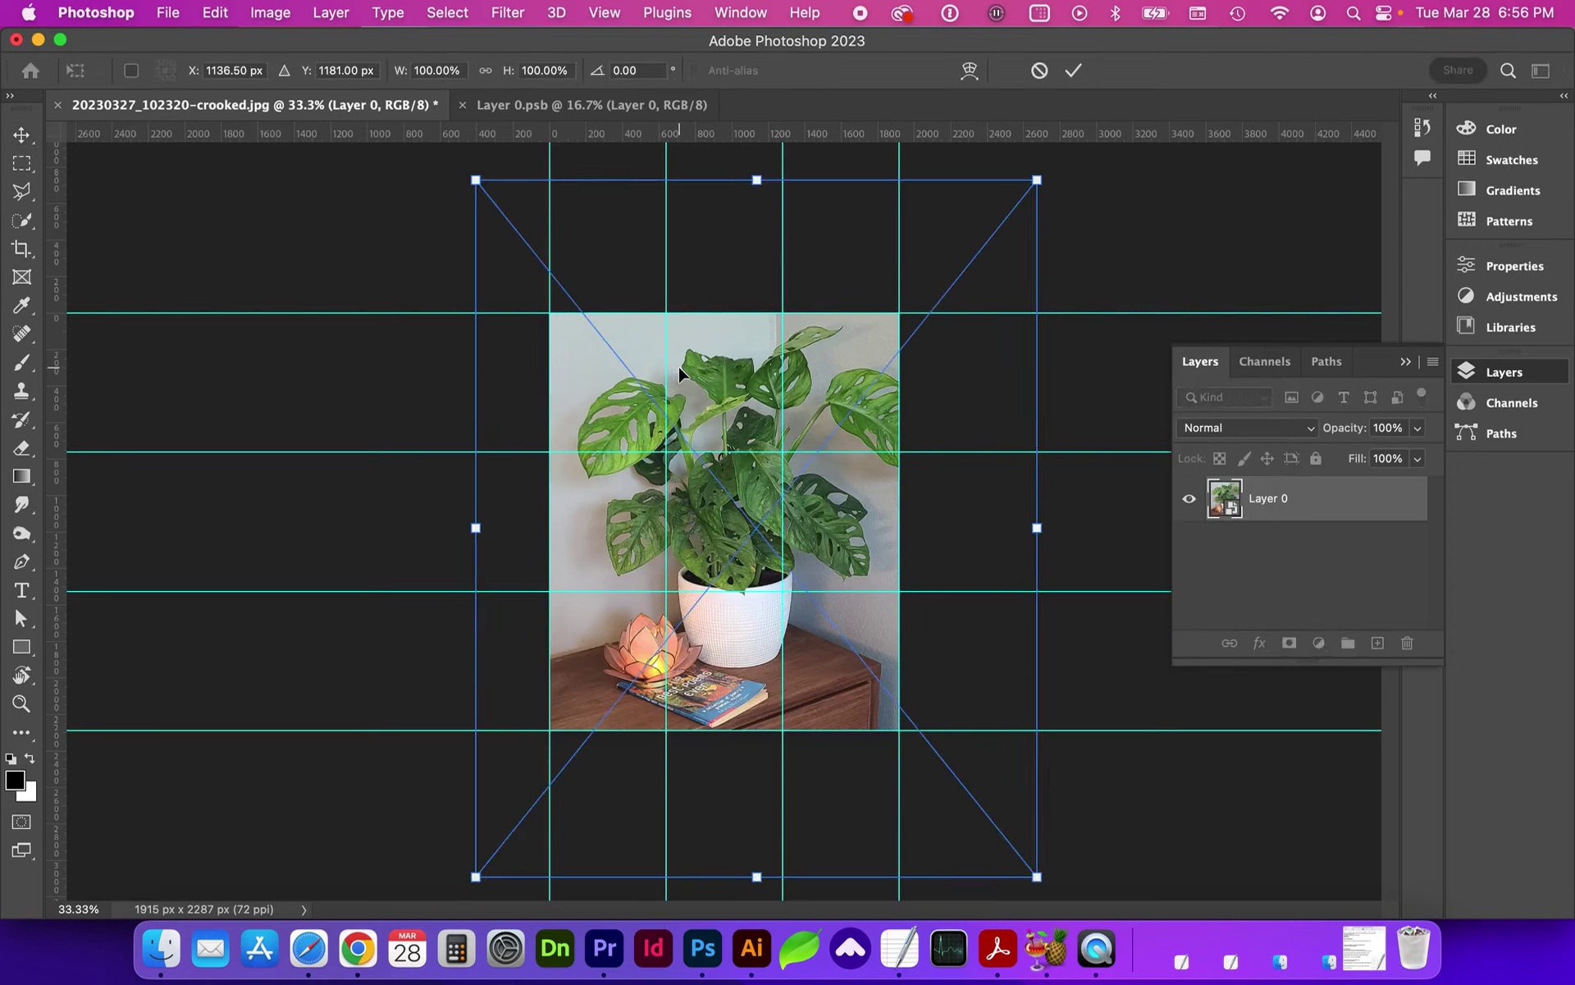
drag(1035, 178, 1058, 155)
drag(985, 386, 993, 393)
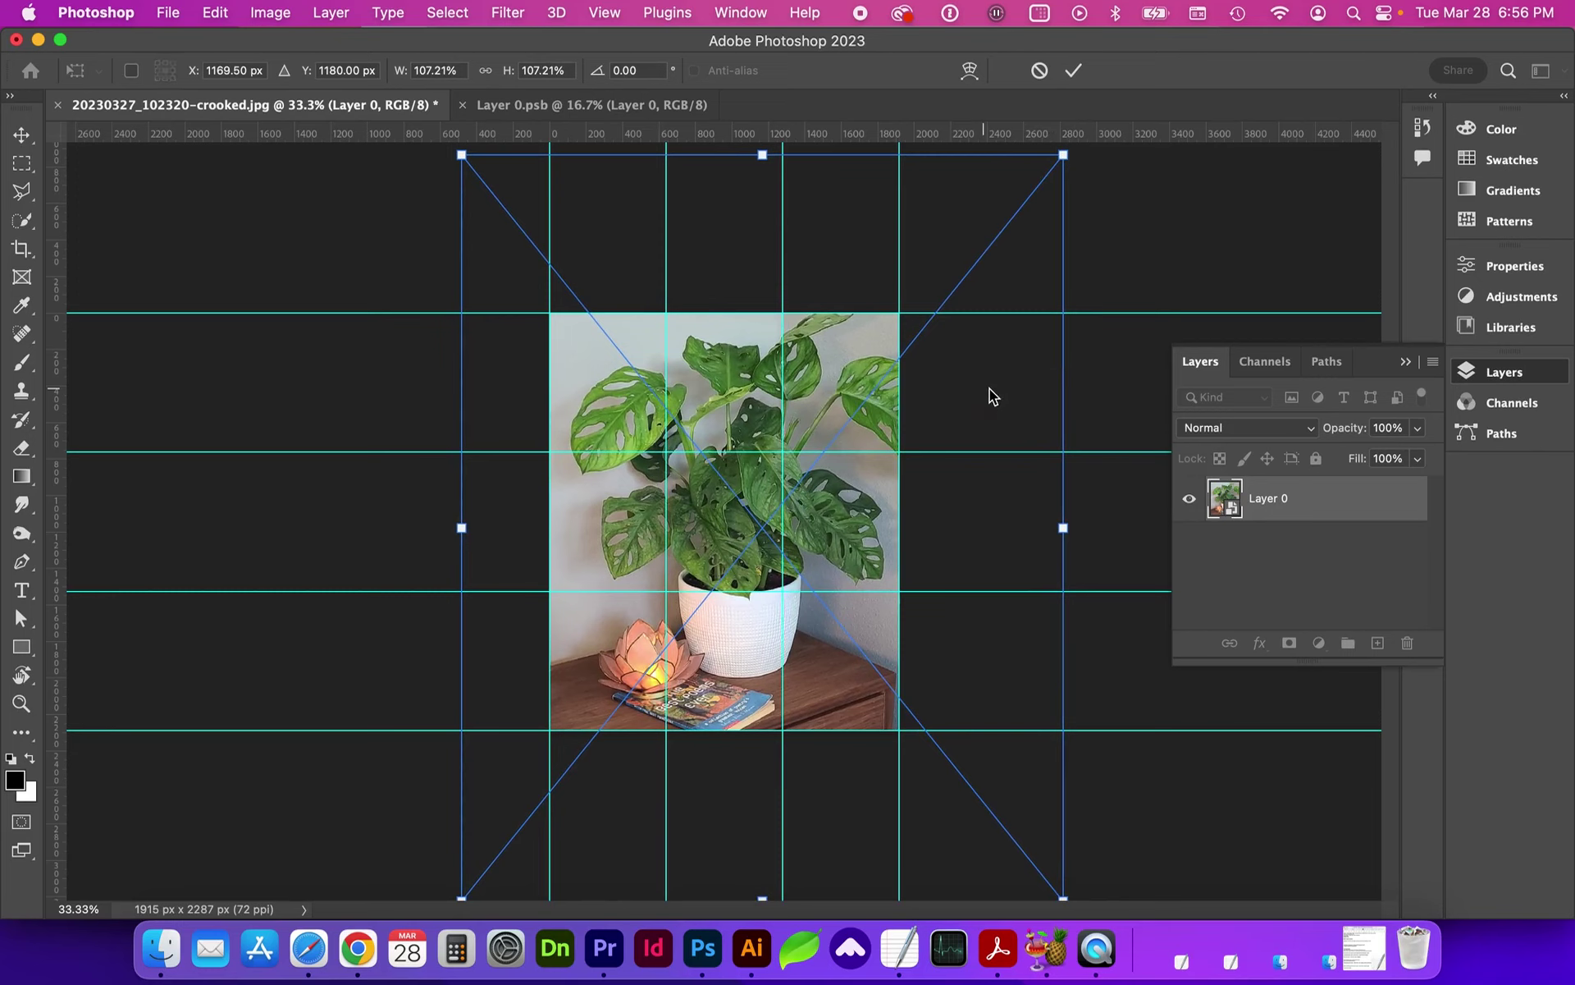
key(Return)
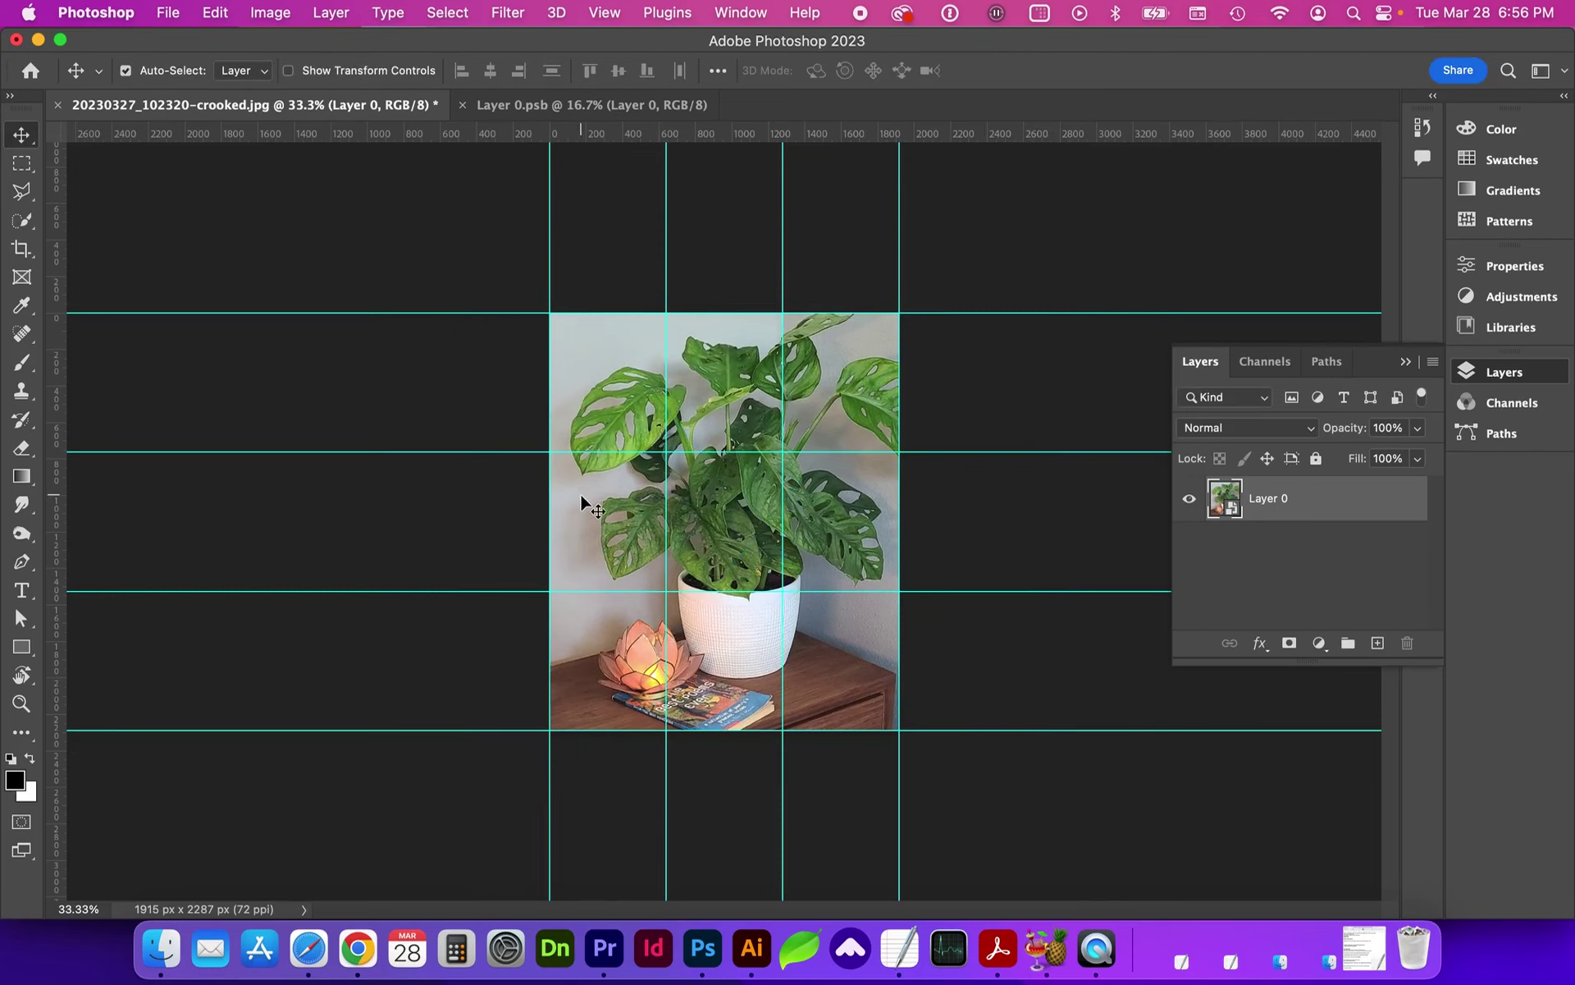
Step: Hide the guides through View > Show > Guides
key(super+semicolon)
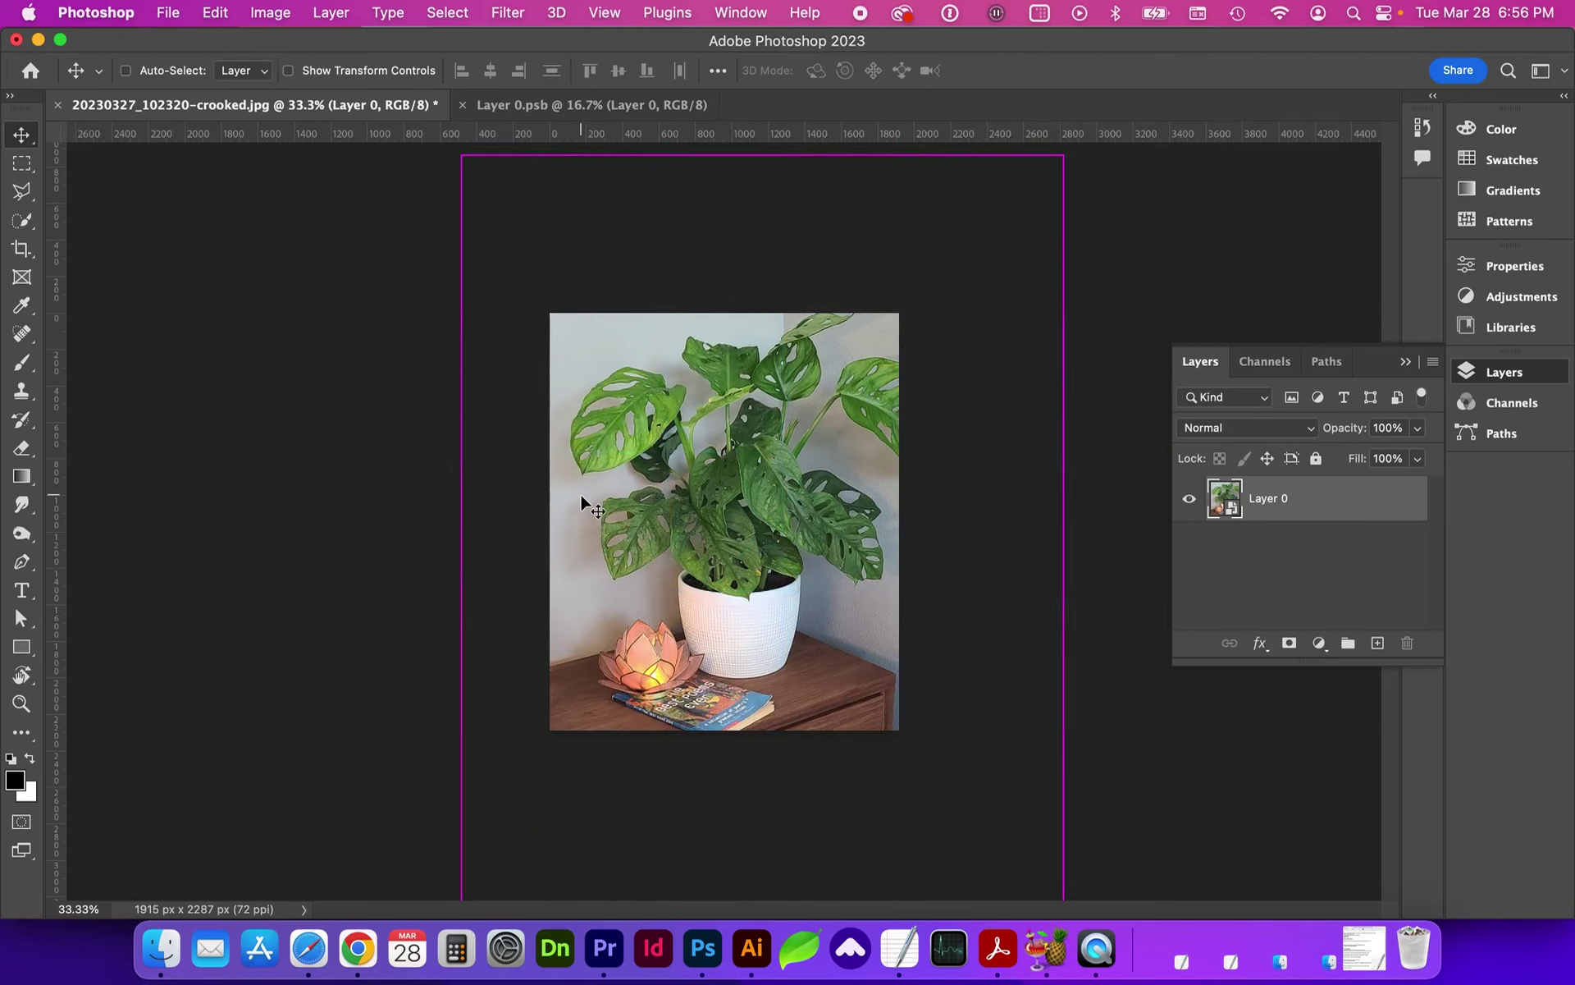
click(605, 12)
mouse_move(655, 455)
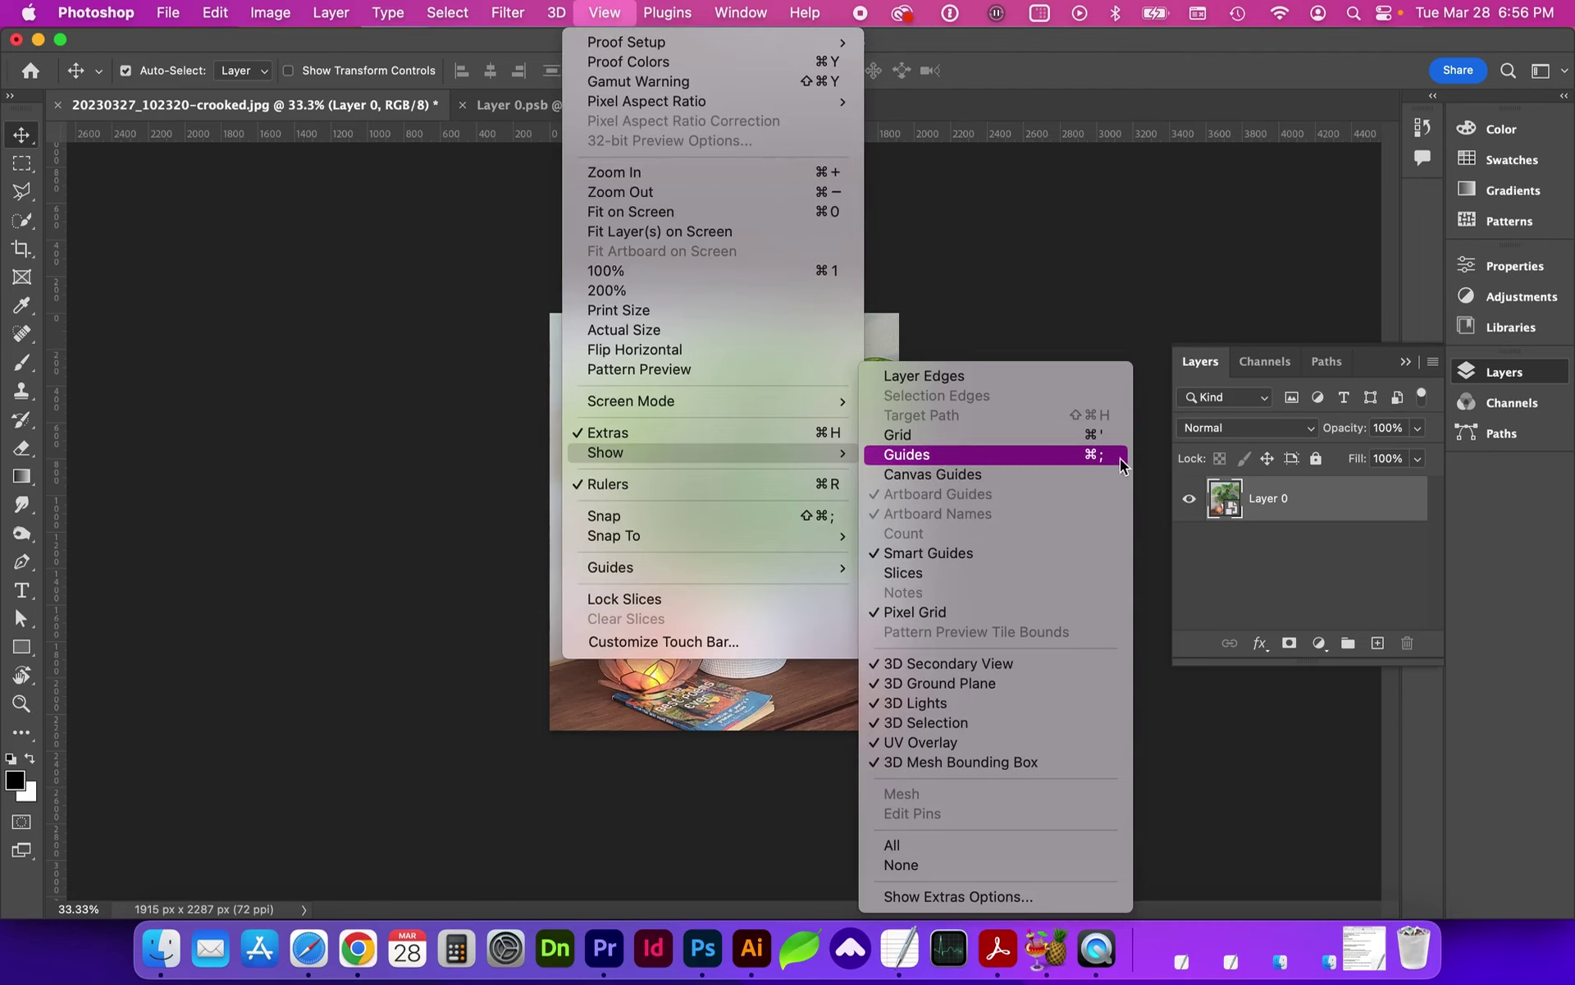
click(1096, 457)
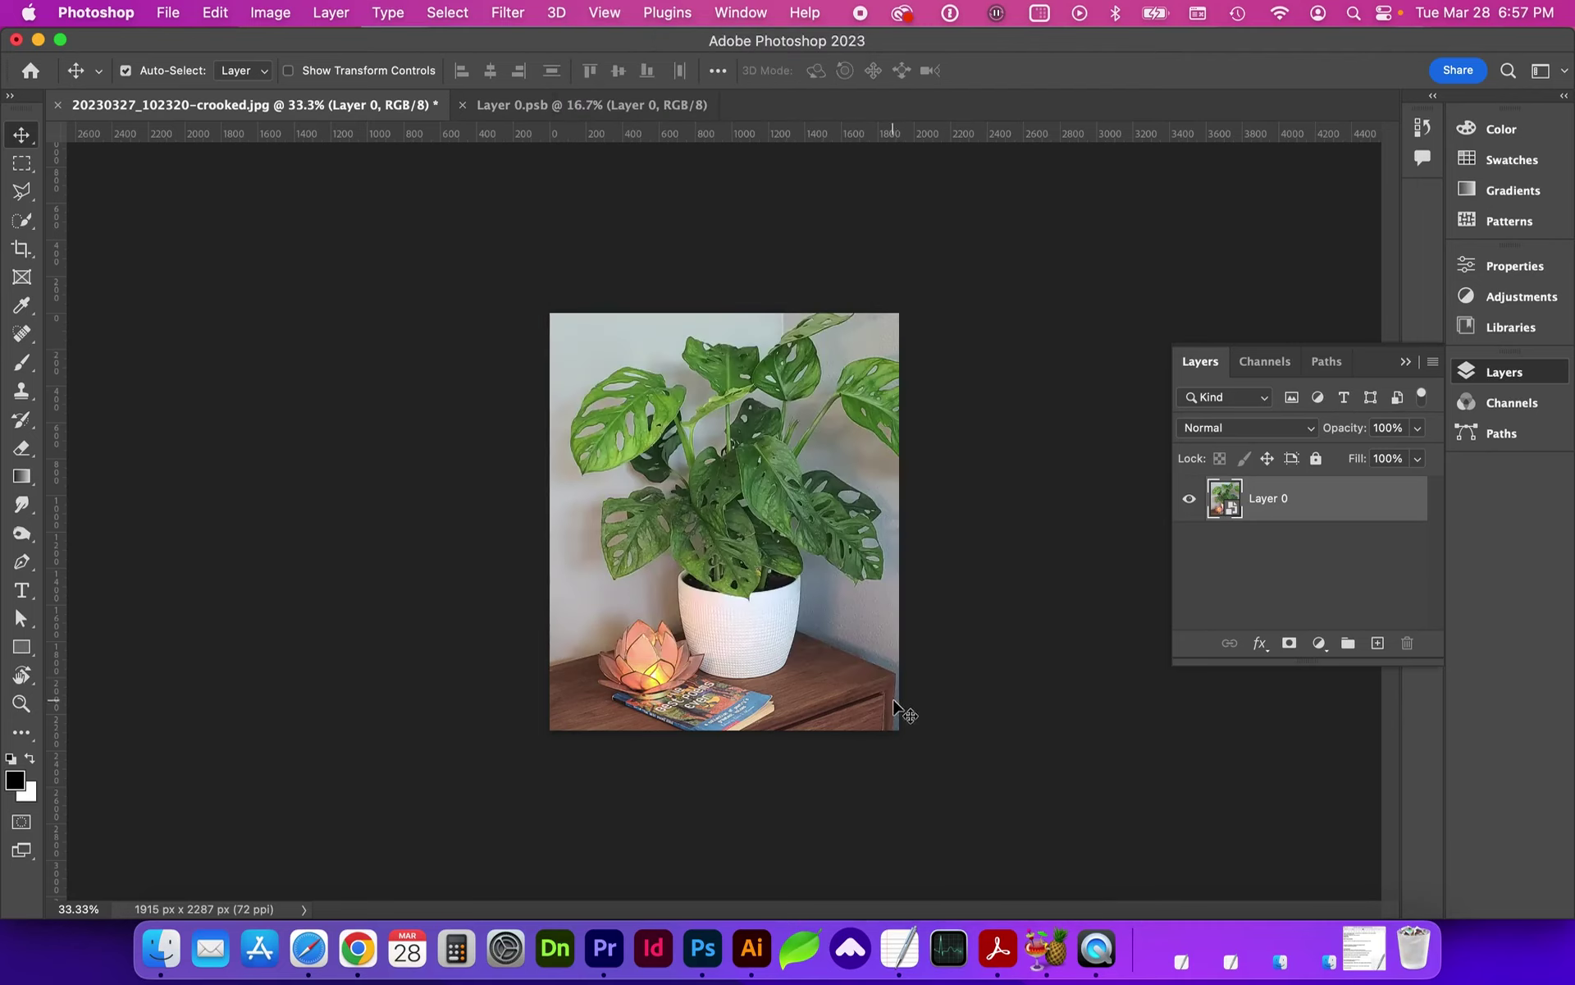
Step: Enlarge Layer 0 further to about 111.6% and zoom back to 50%
key(super+t)
key(super+minus)
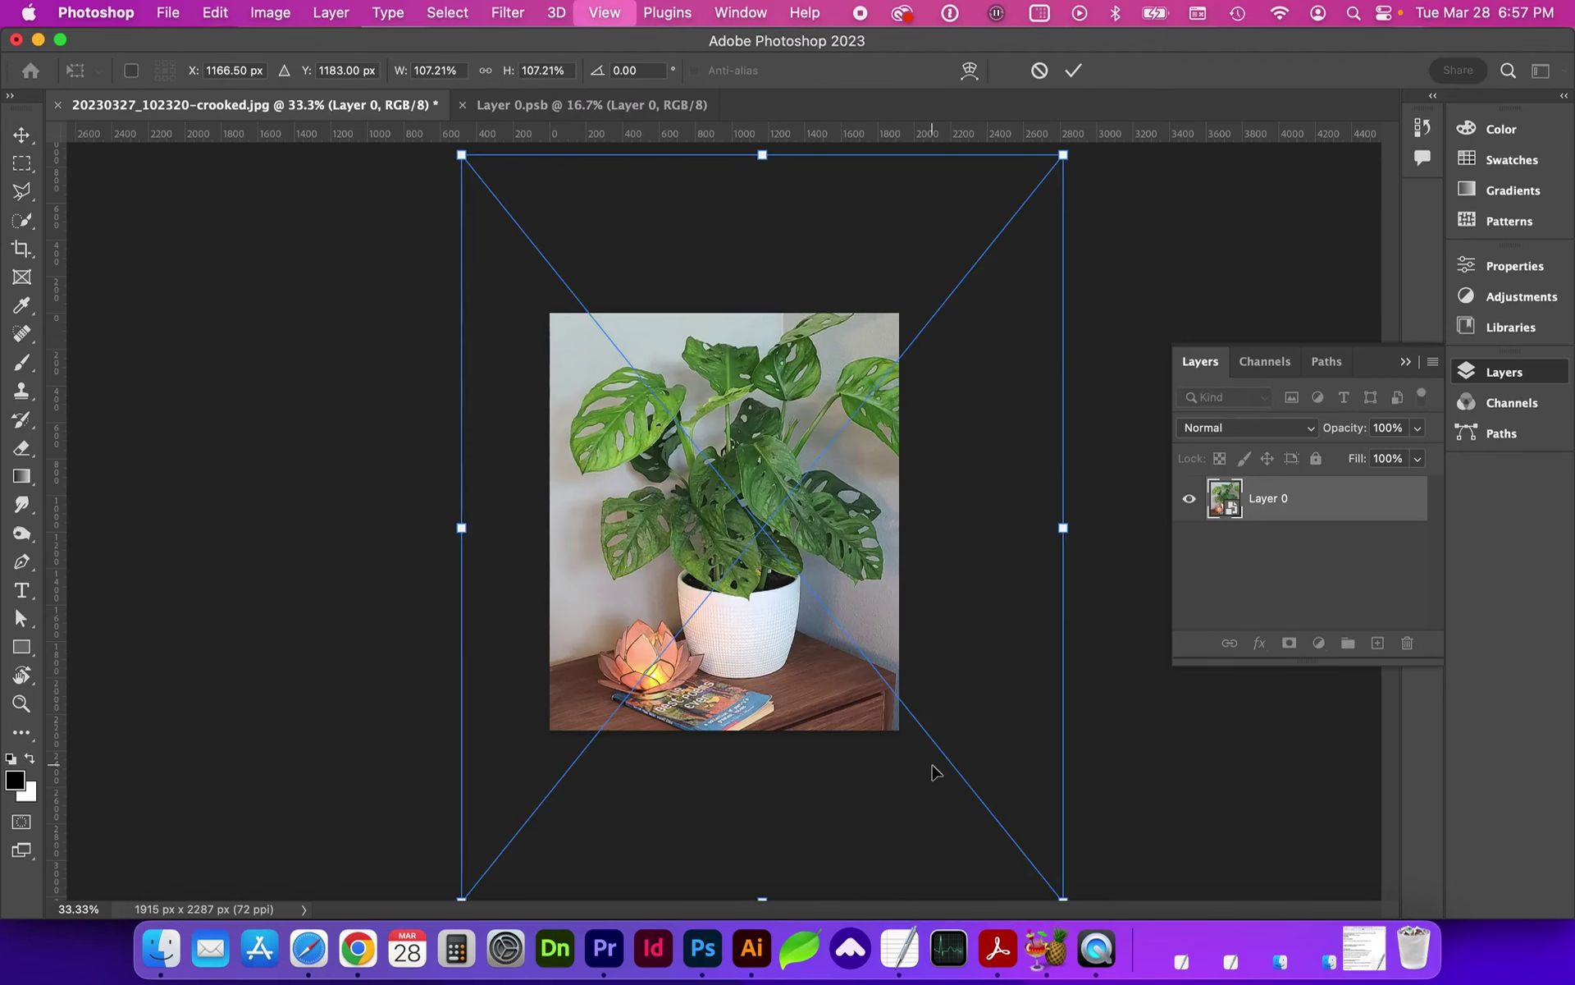
drag(978, 246, 988, 236)
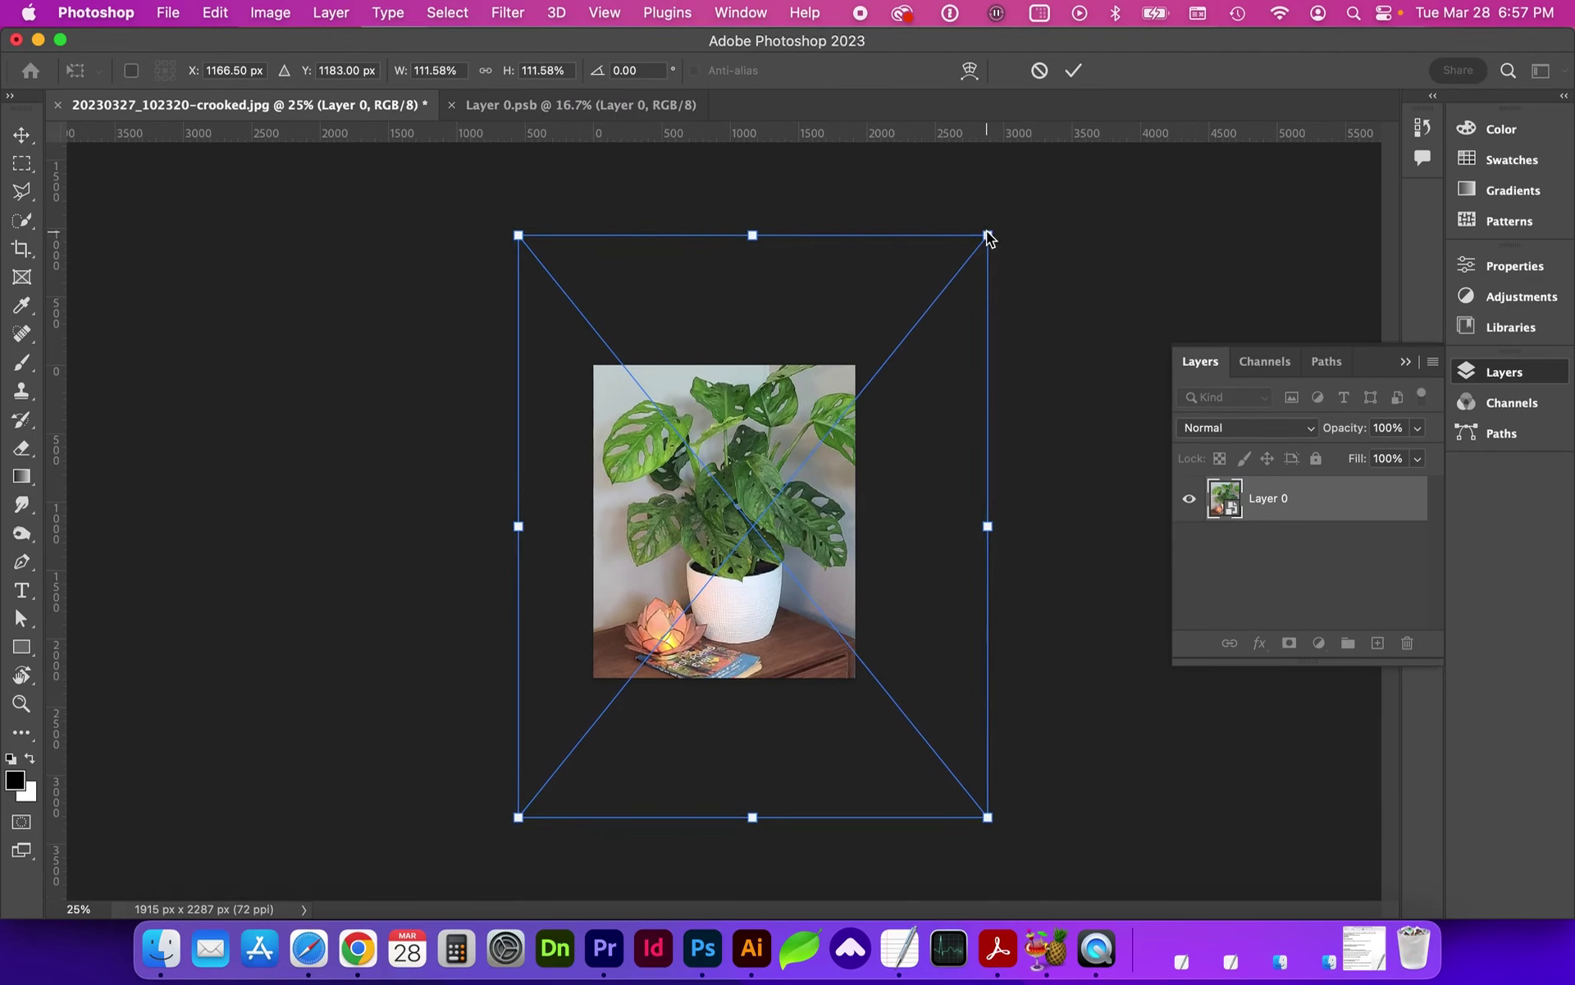
key(Return)
key(super+plus)
key(super+plus)
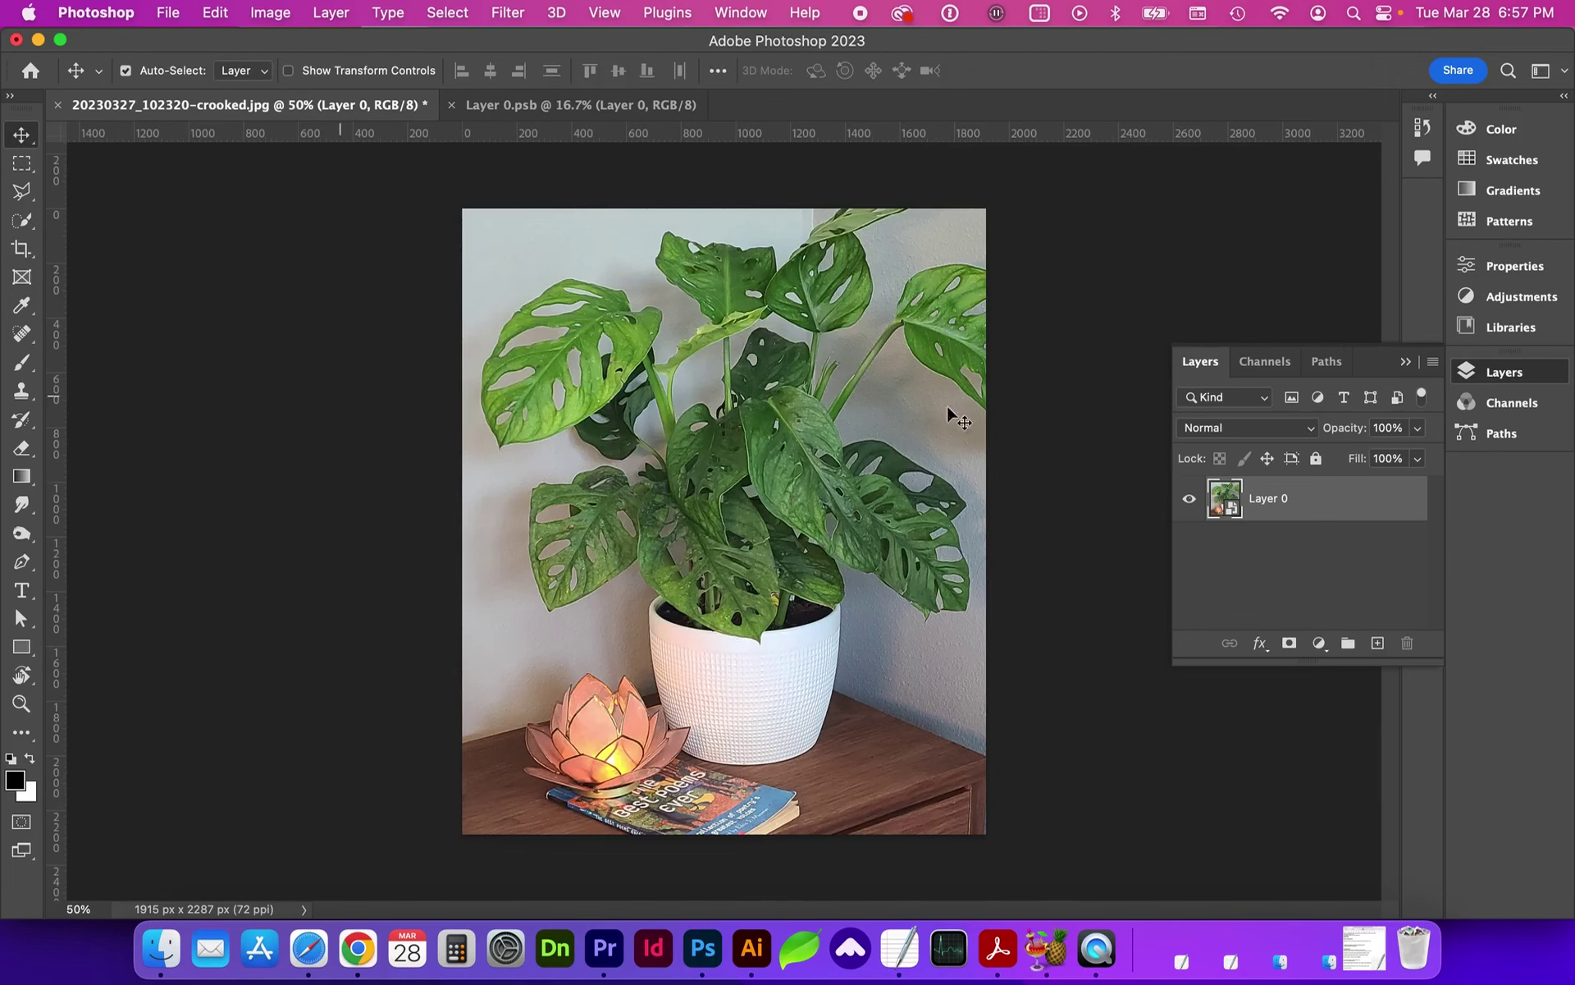
Step: Flip the plant layer horizontally and then vertically within a free transform
click(216, 15)
mouse_move(267, 499)
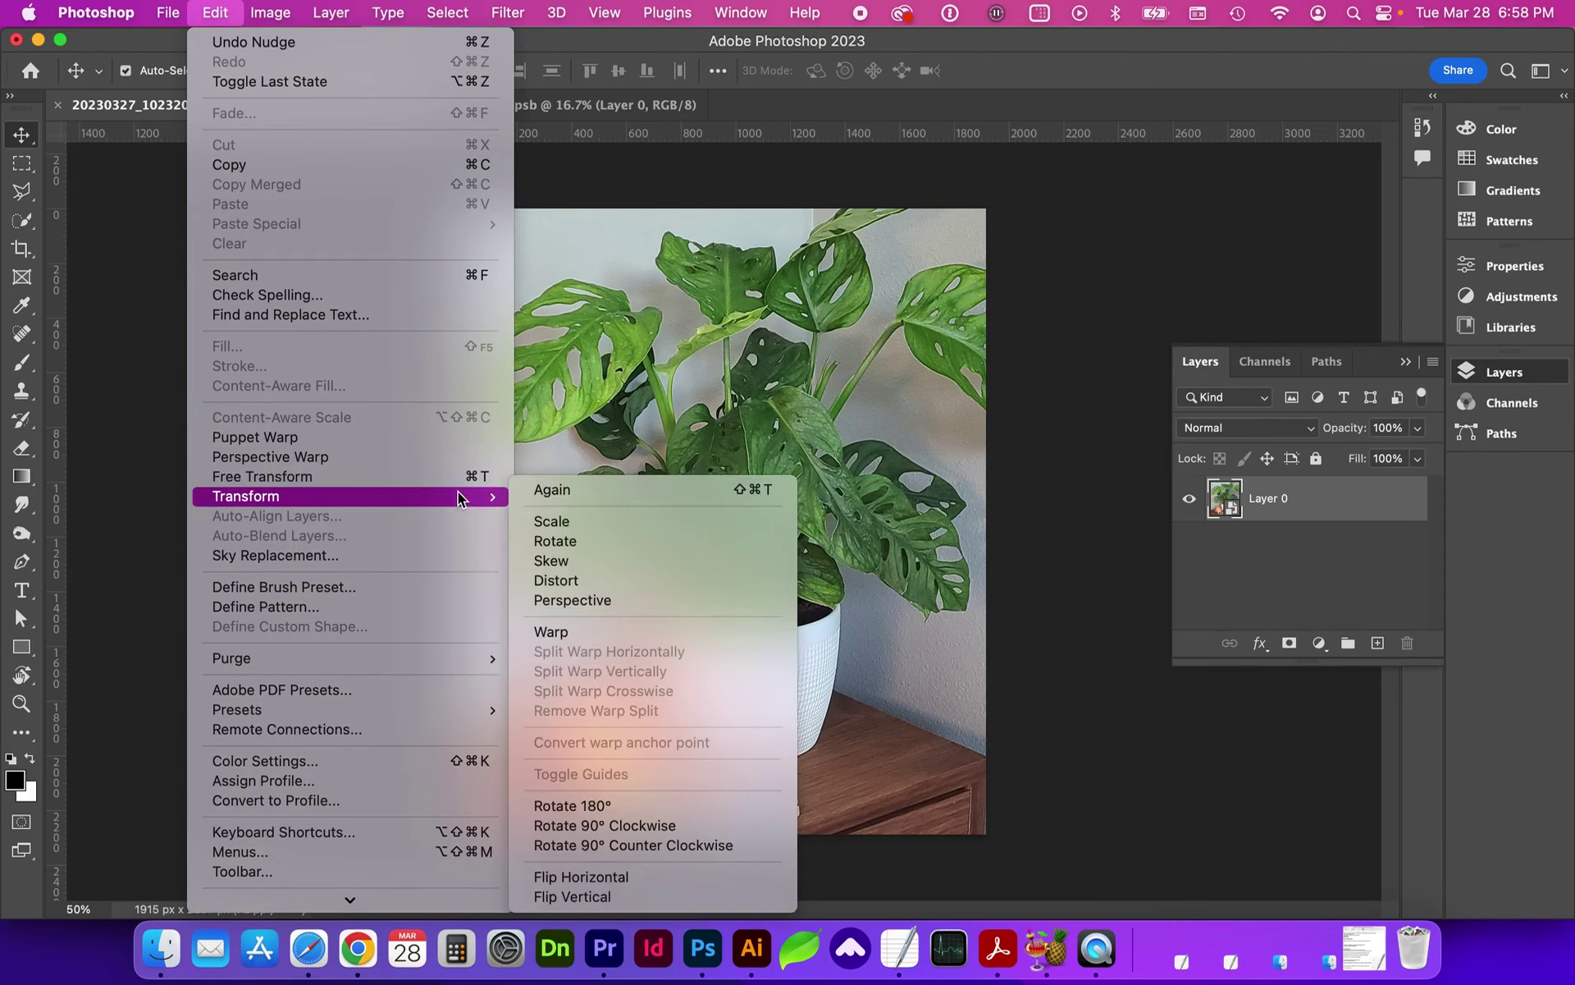
key(Escape)
right_click(682, 453)
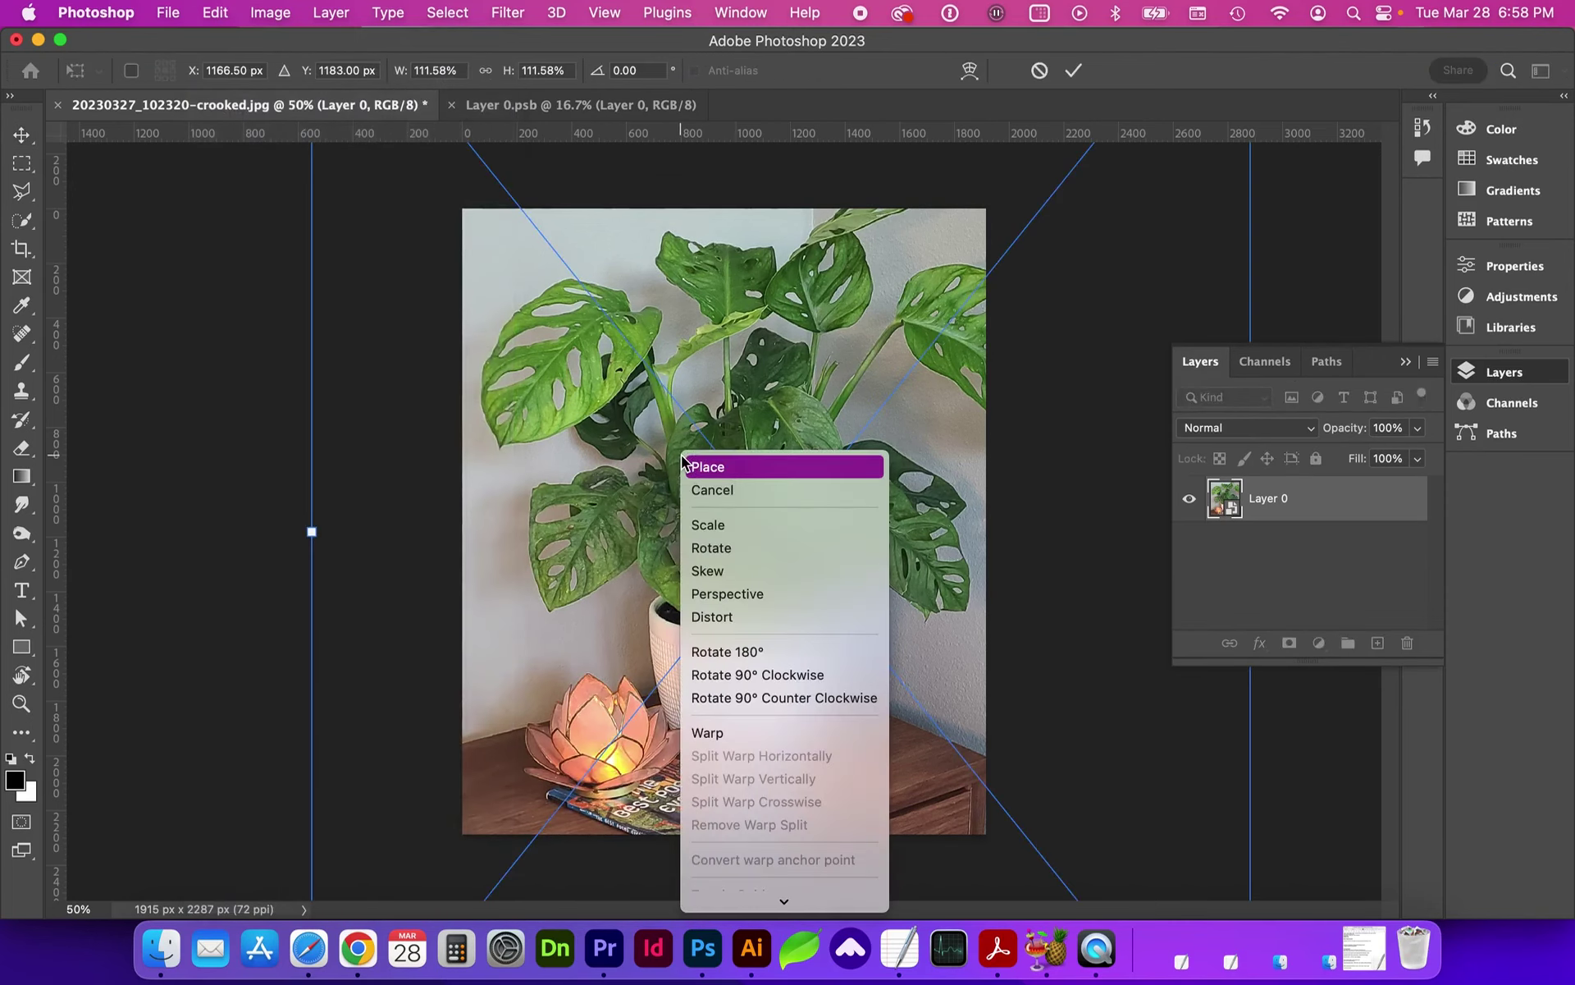
click(781, 870)
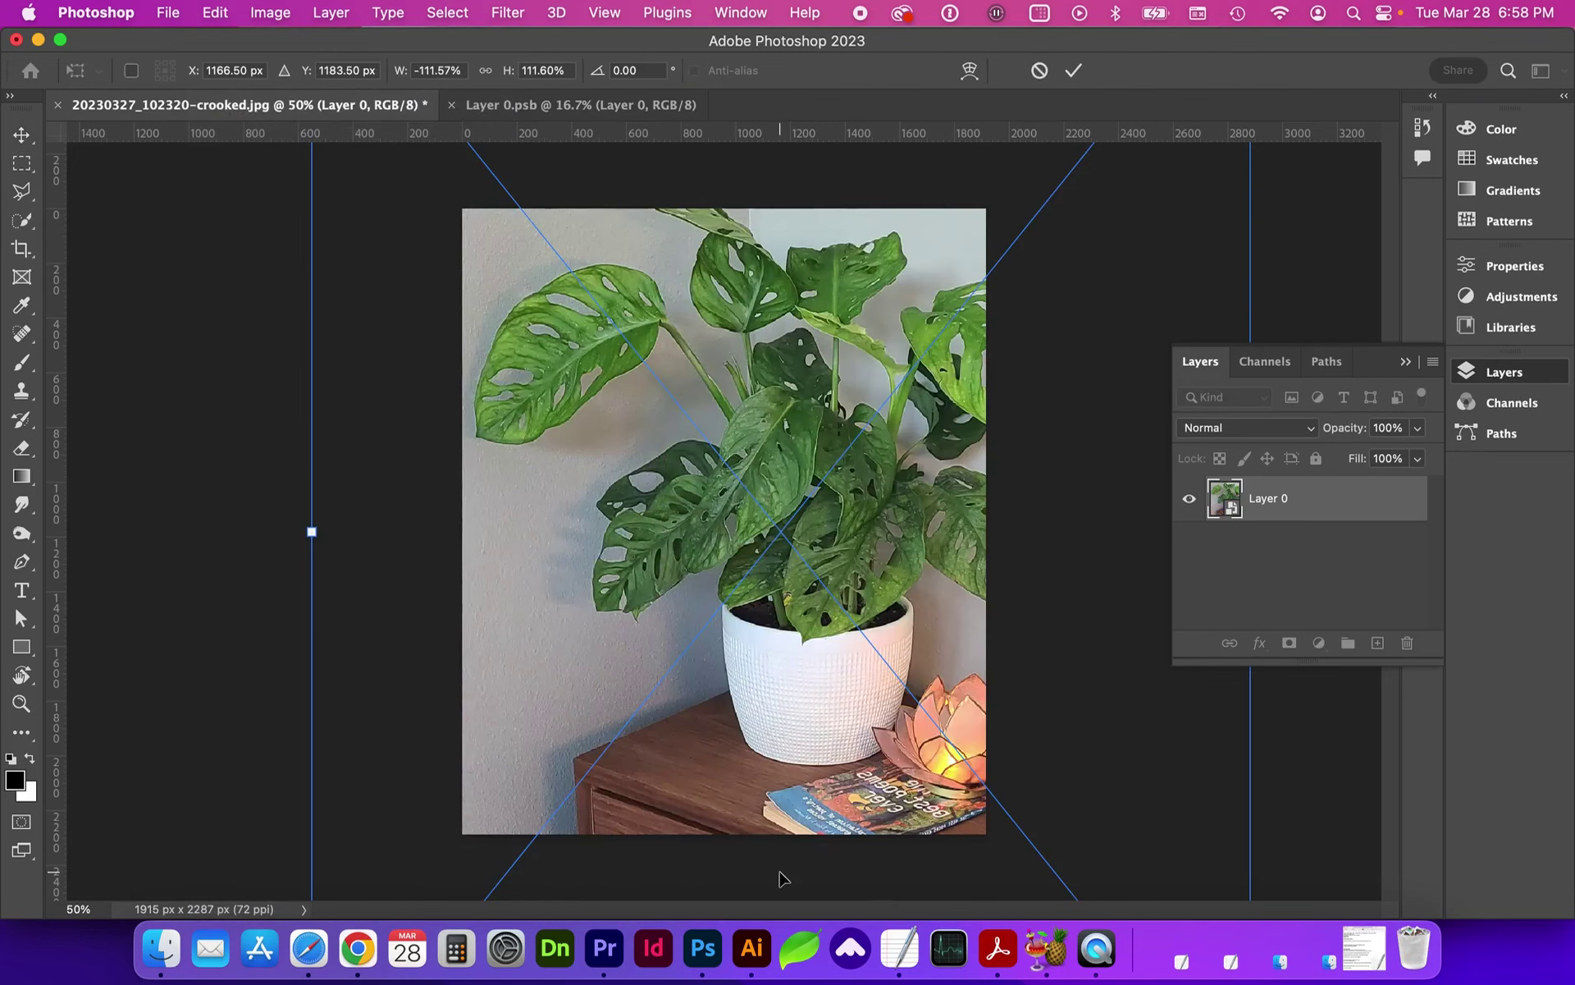
right_click(670, 587)
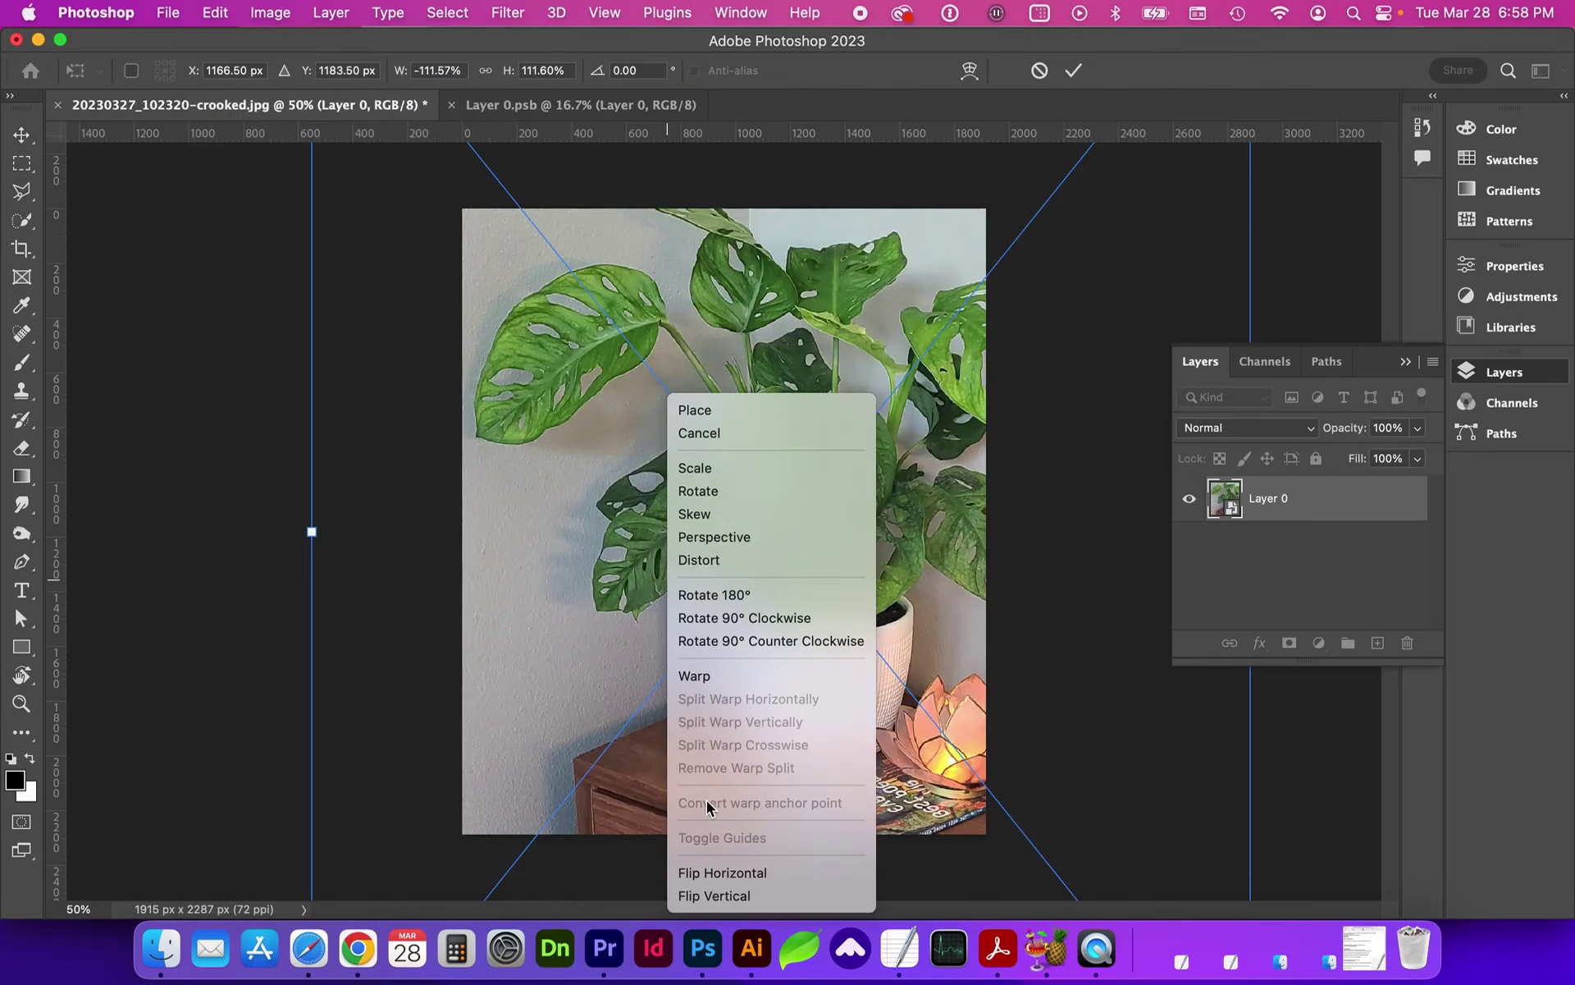
click(714, 891)
Step: Rotate the layer 180° back upright and zoom out to 25%
right_click(673, 517)
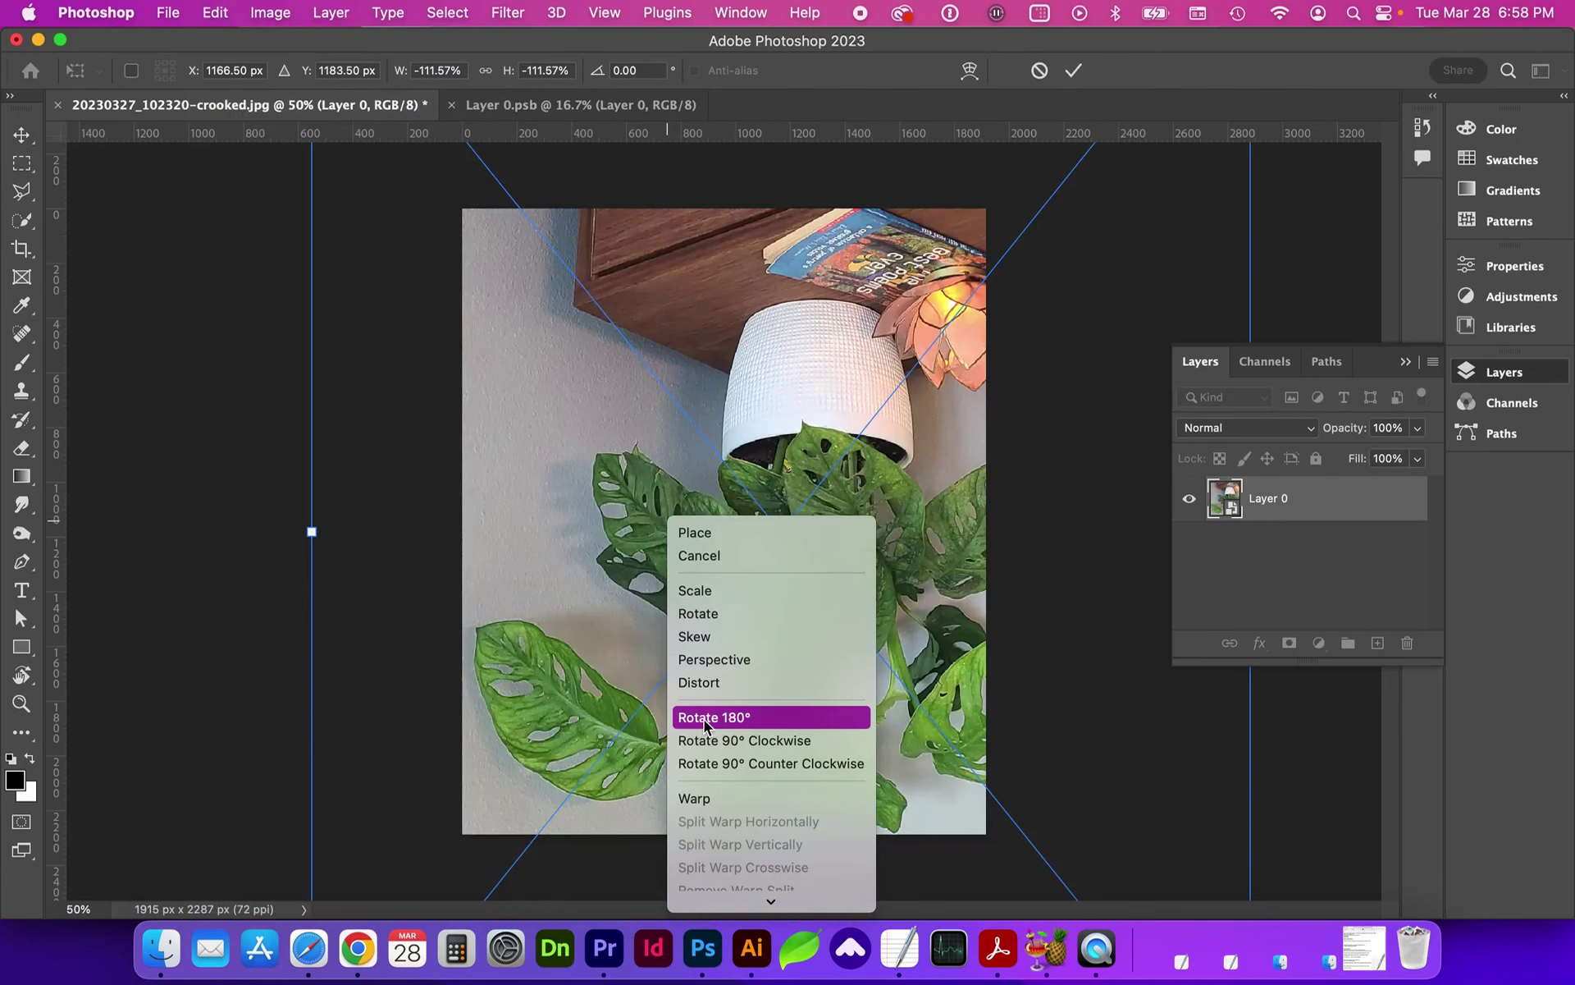
click(705, 719)
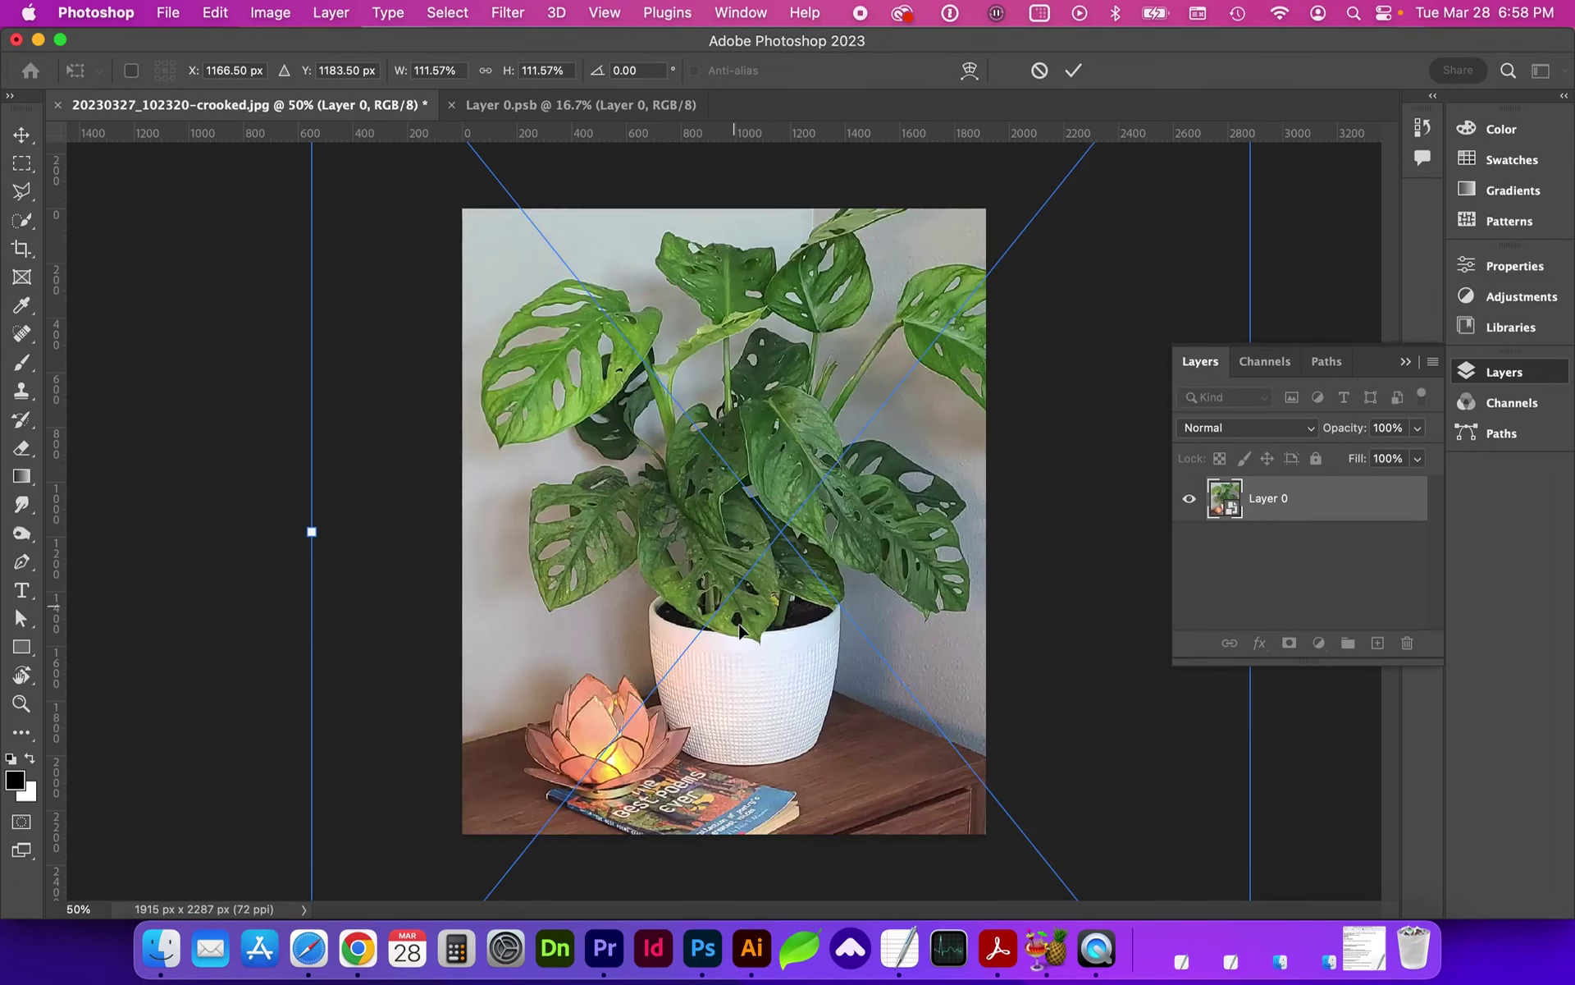
right_click(687, 540)
key(Escape)
key(super+minus)
key(super+minus)
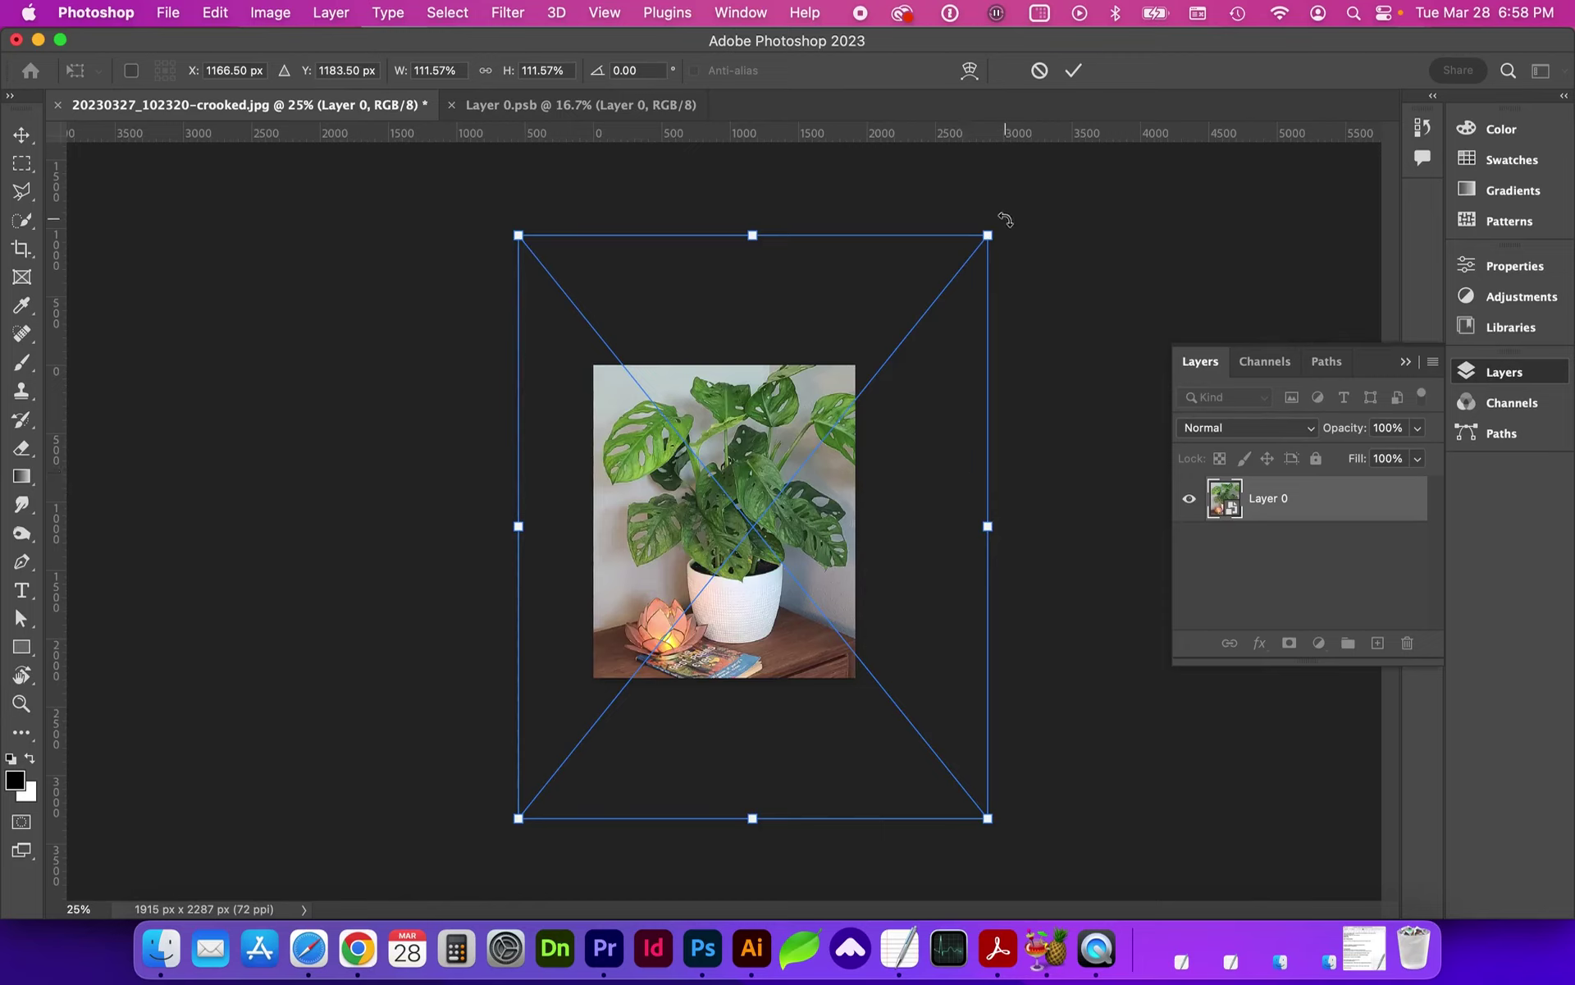
Step: Undo a slight rotation and show width and height in inches (47.68 × 59.19 in), then exit the transform unchanged
mouse_move(1006, 220)
mouse_down()
mouse_move(1017, 238)
mouse_move(995, 197)
mouse_move(1032, 263)
mouse_move(1009, 235)
mouse_up()
key(cmd+z)
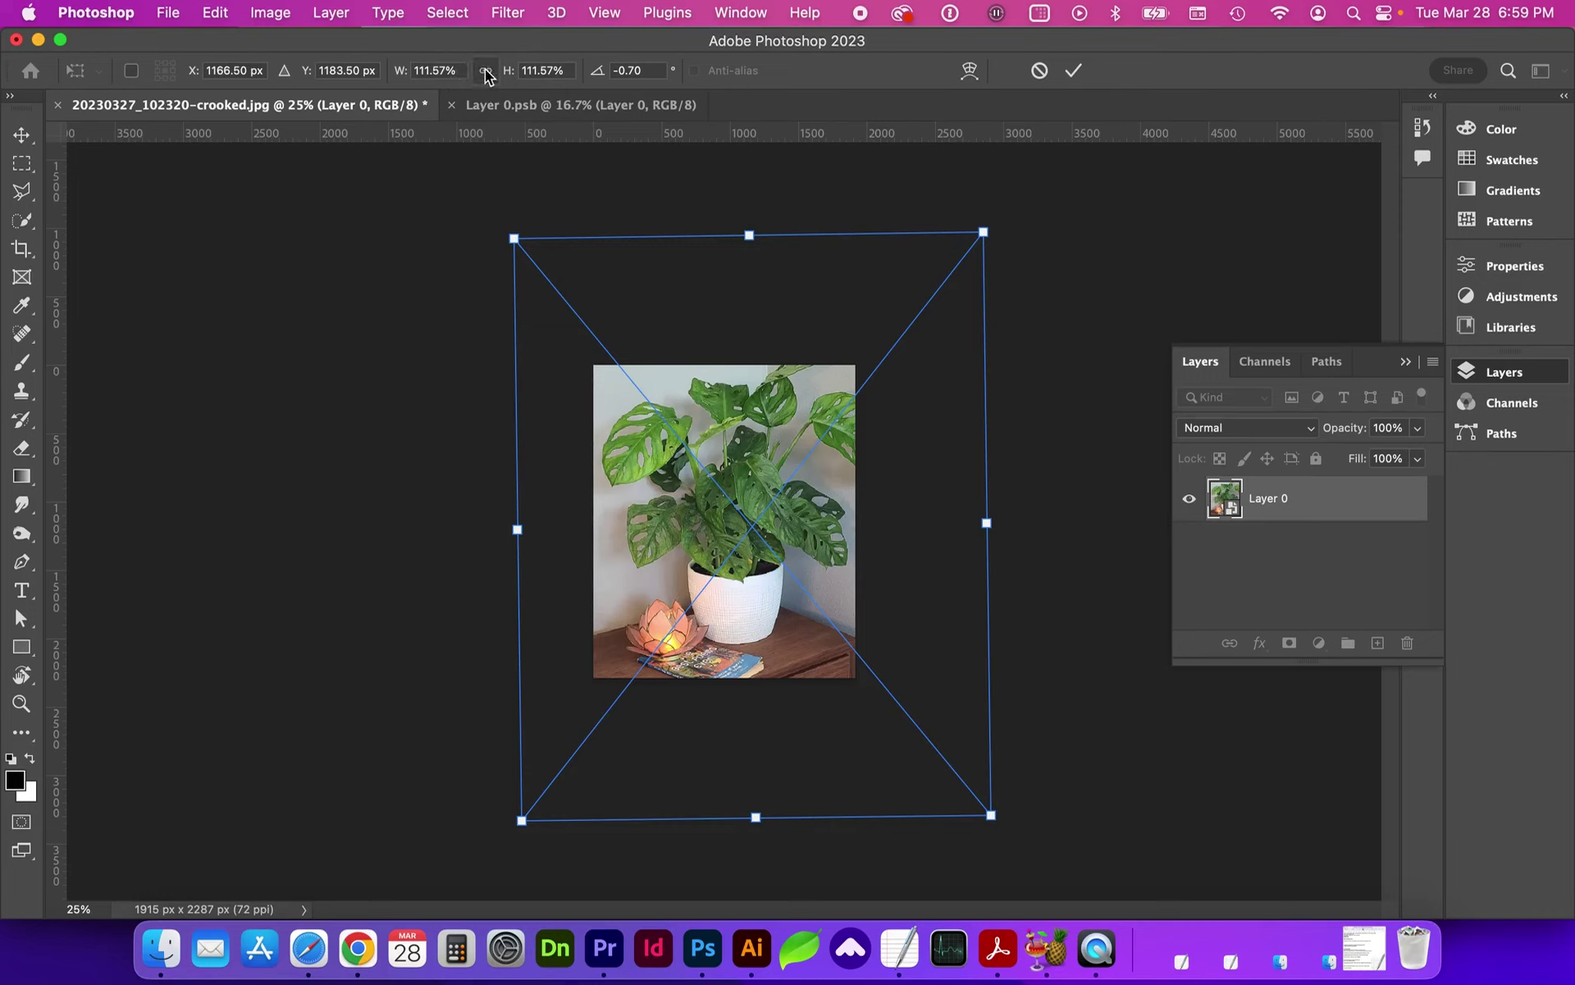
click(487, 74)
click(451, 69)
right_click(450, 71)
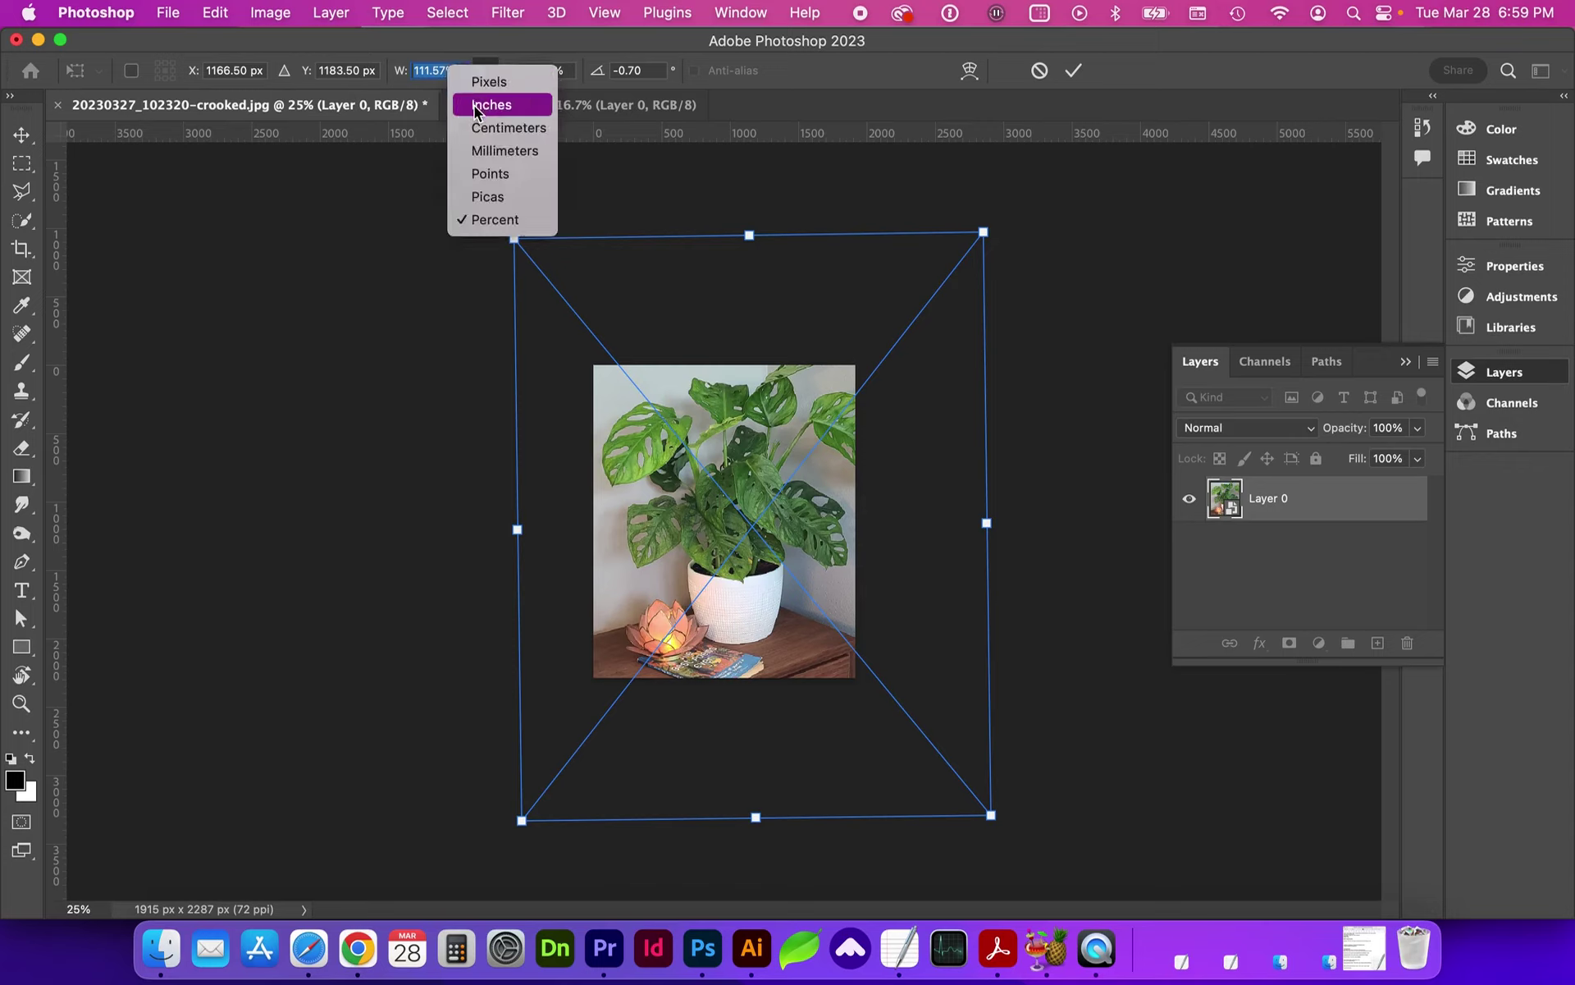
click(476, 106)
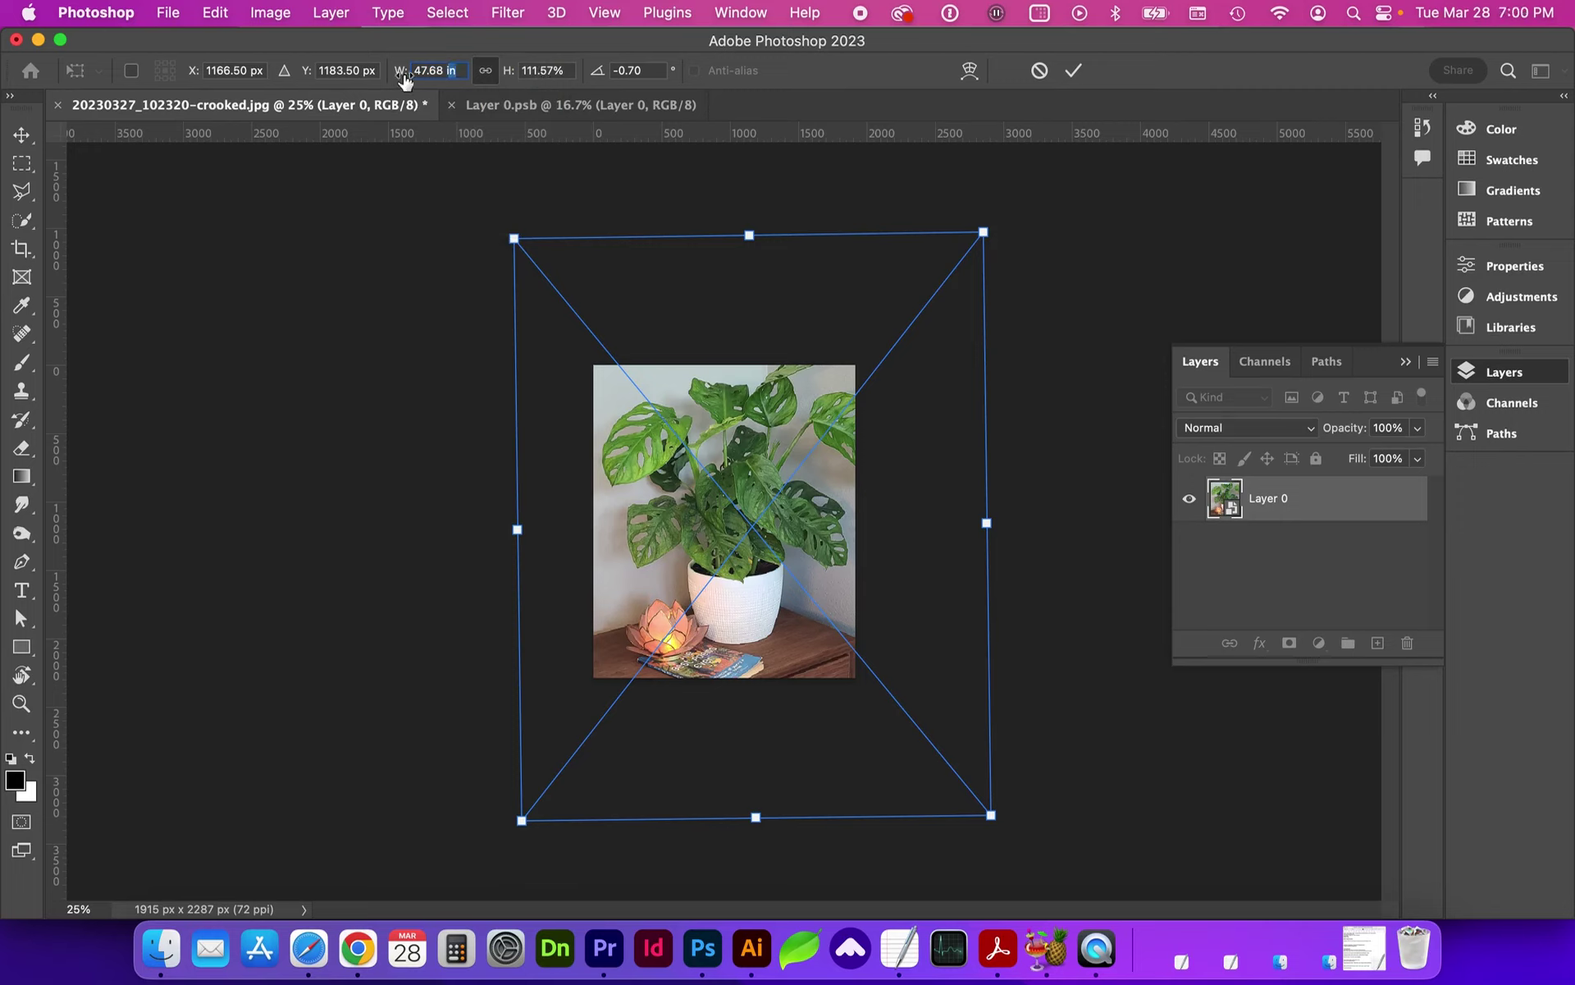
click(544, 71)
right_click(545, 73)
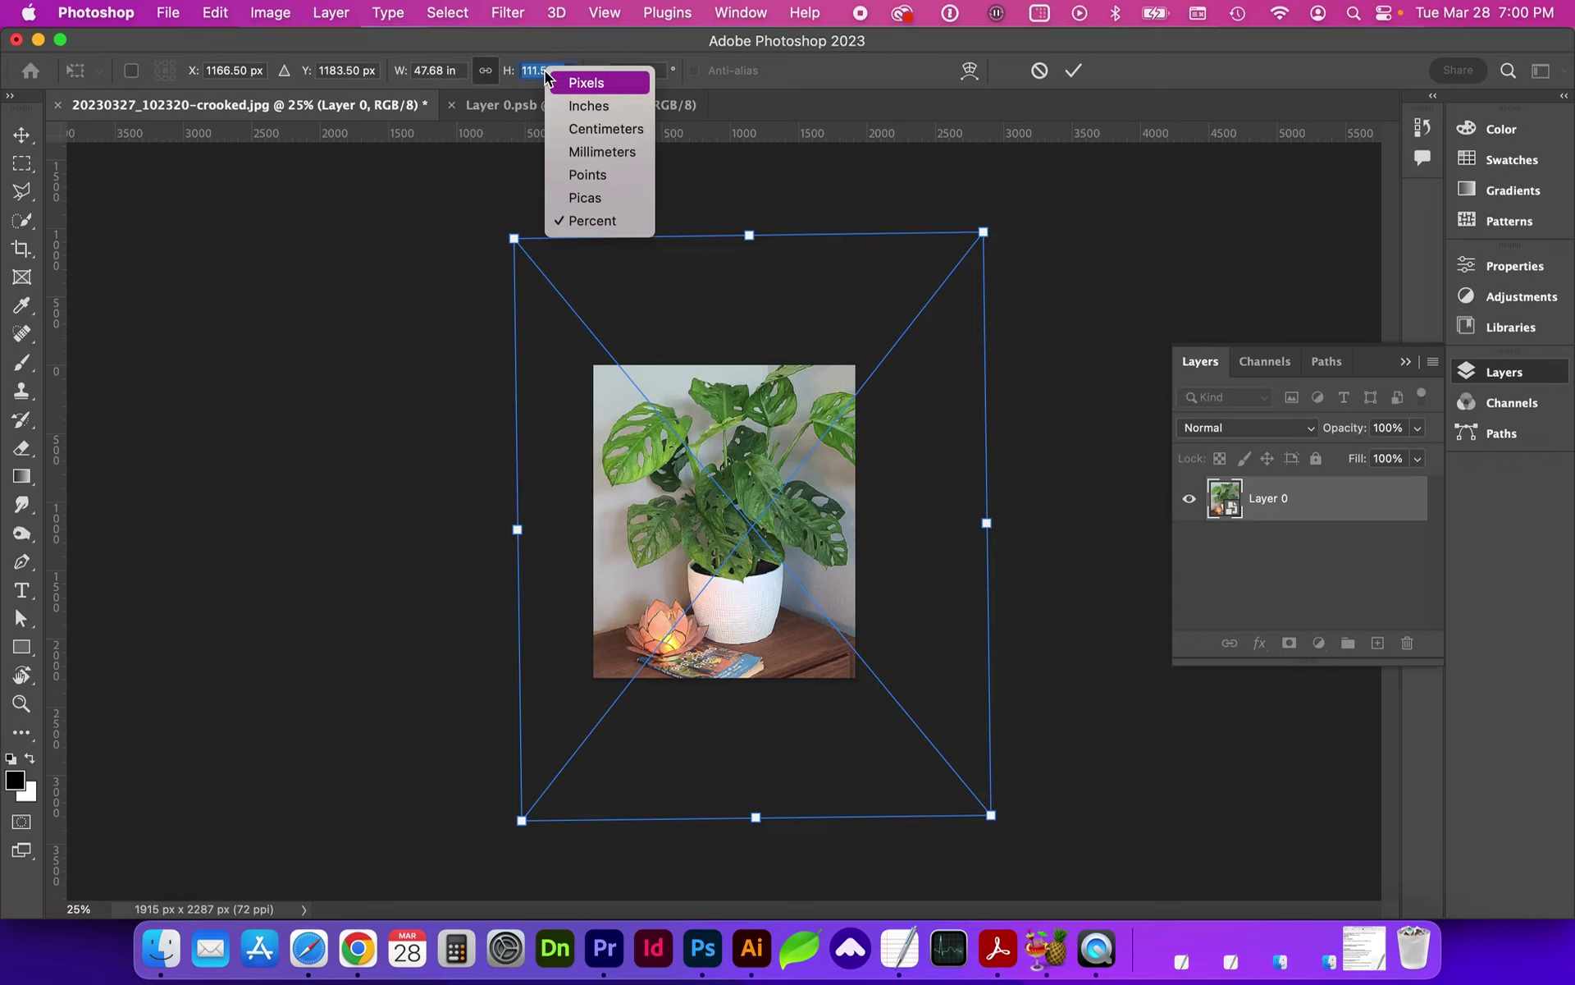
click(578, 106)
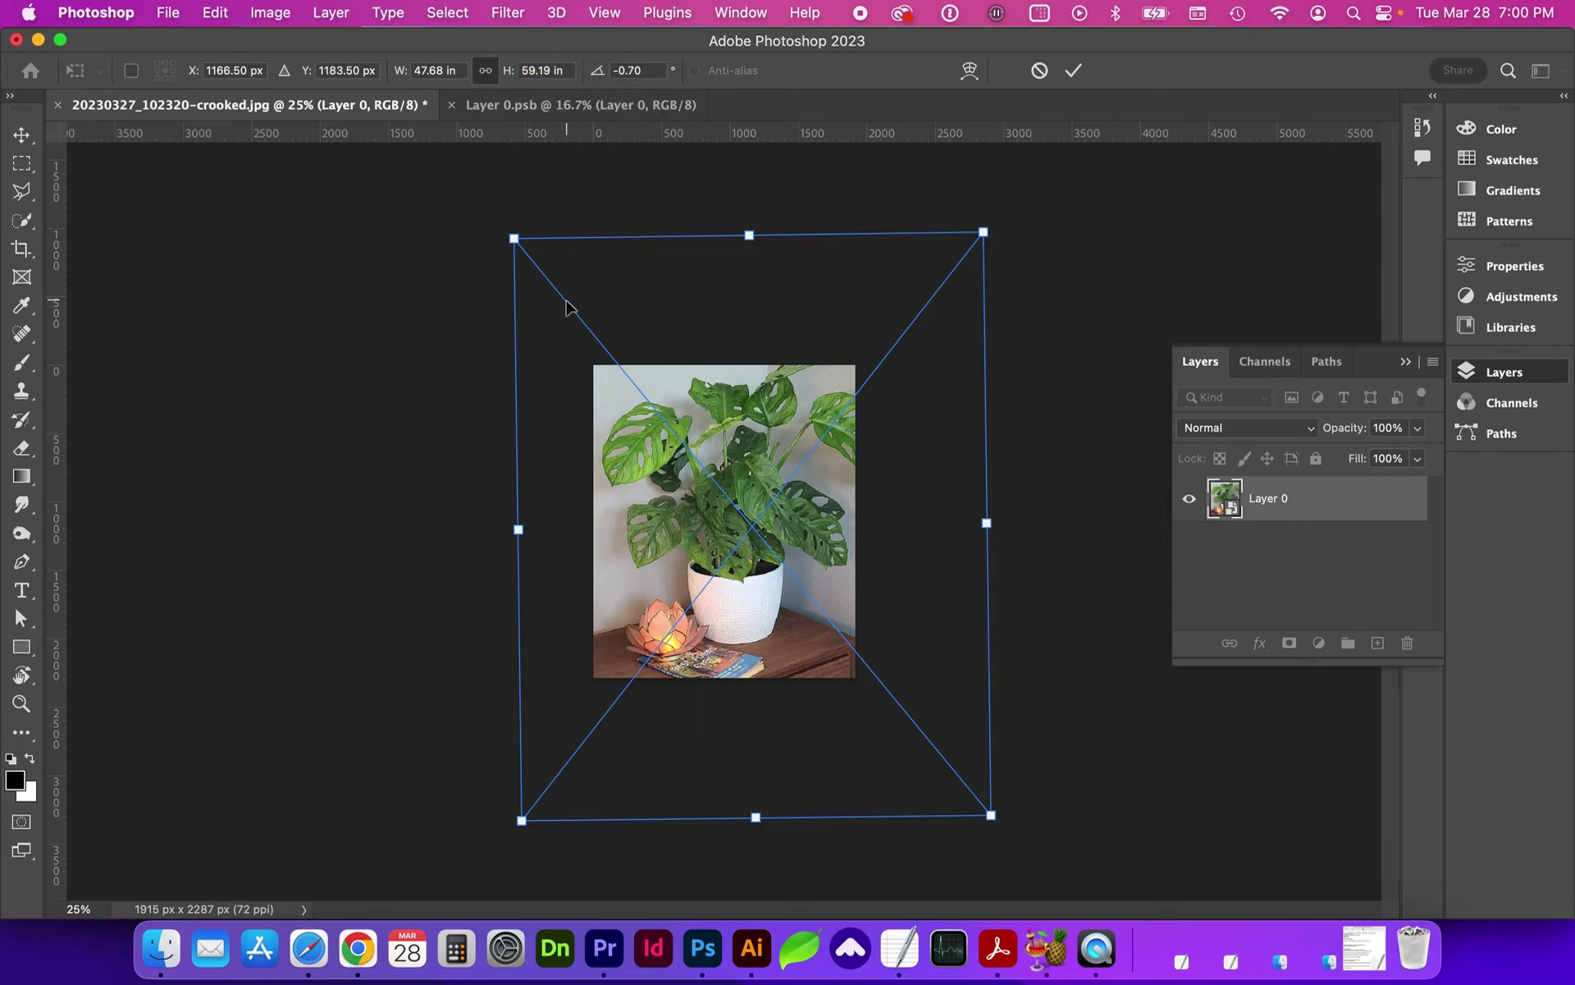
key(Return)
key(super+equal)
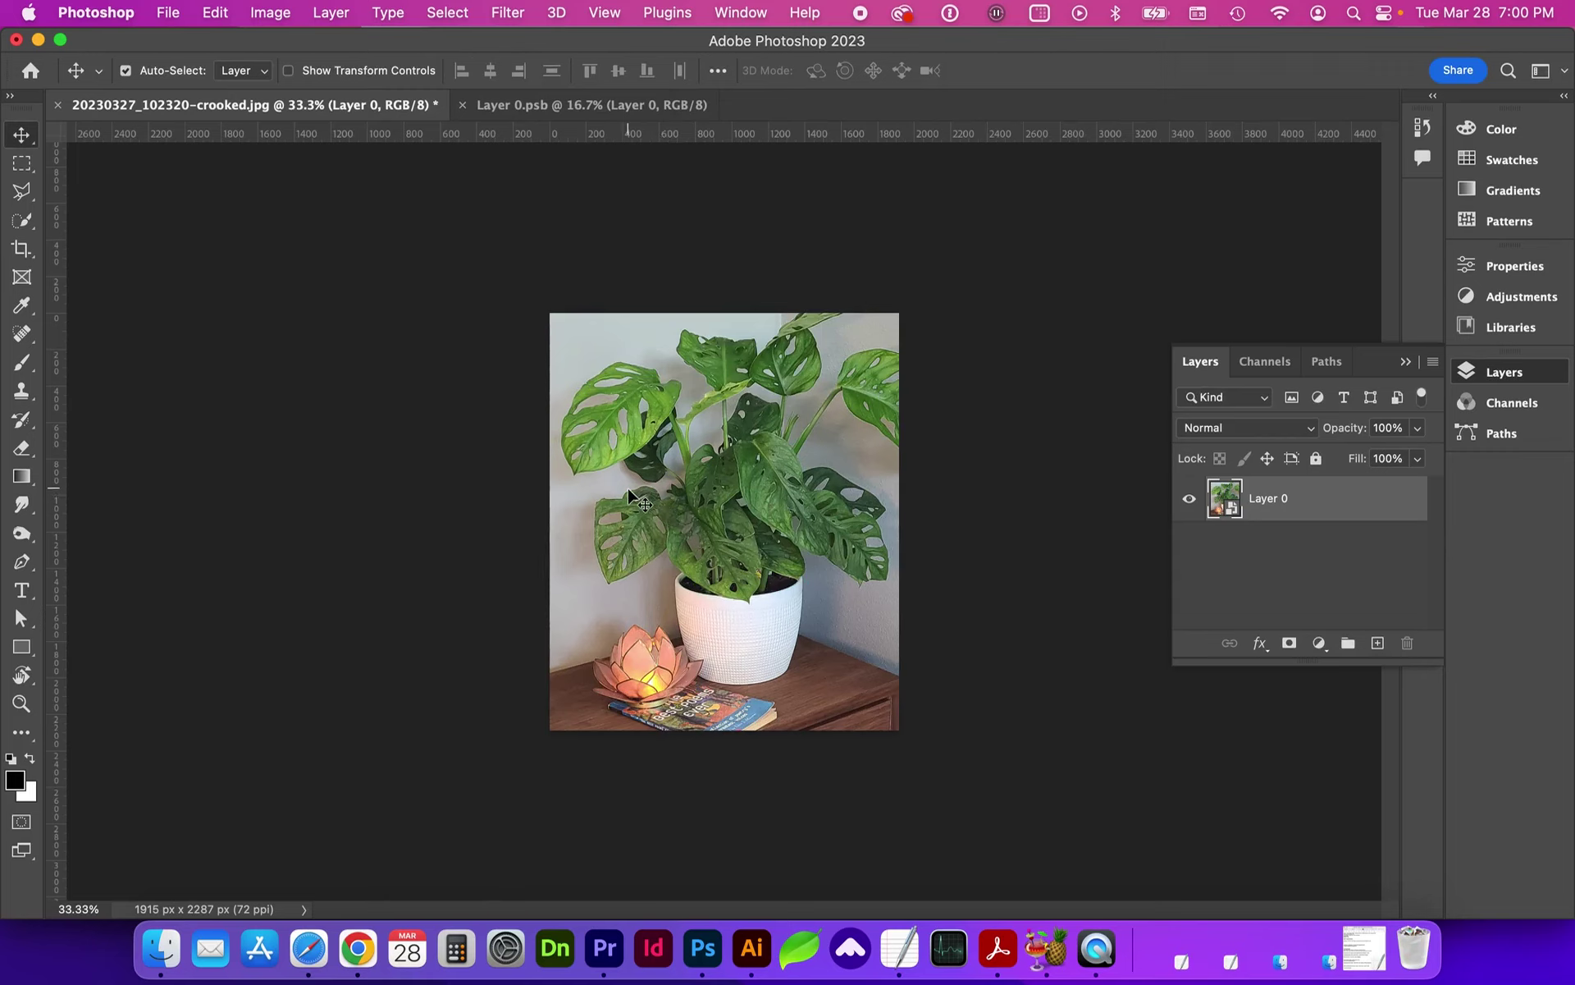
Step: Start a free transform on the photo layer and switch it to Skew mode
key(super)
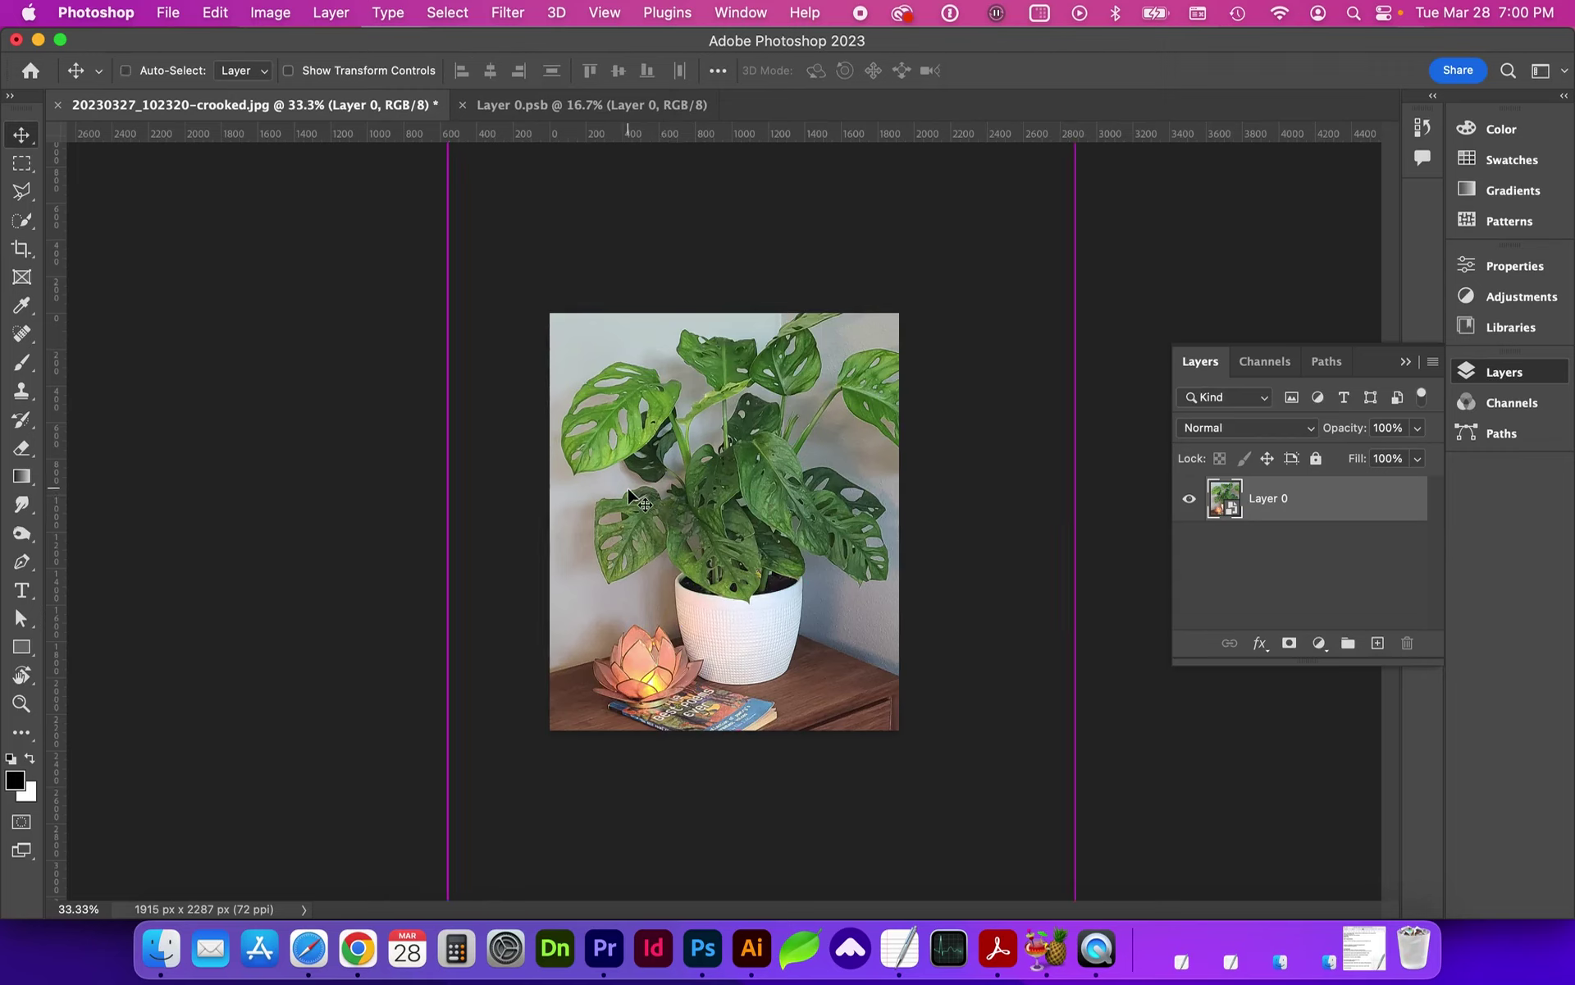
key(super+t)
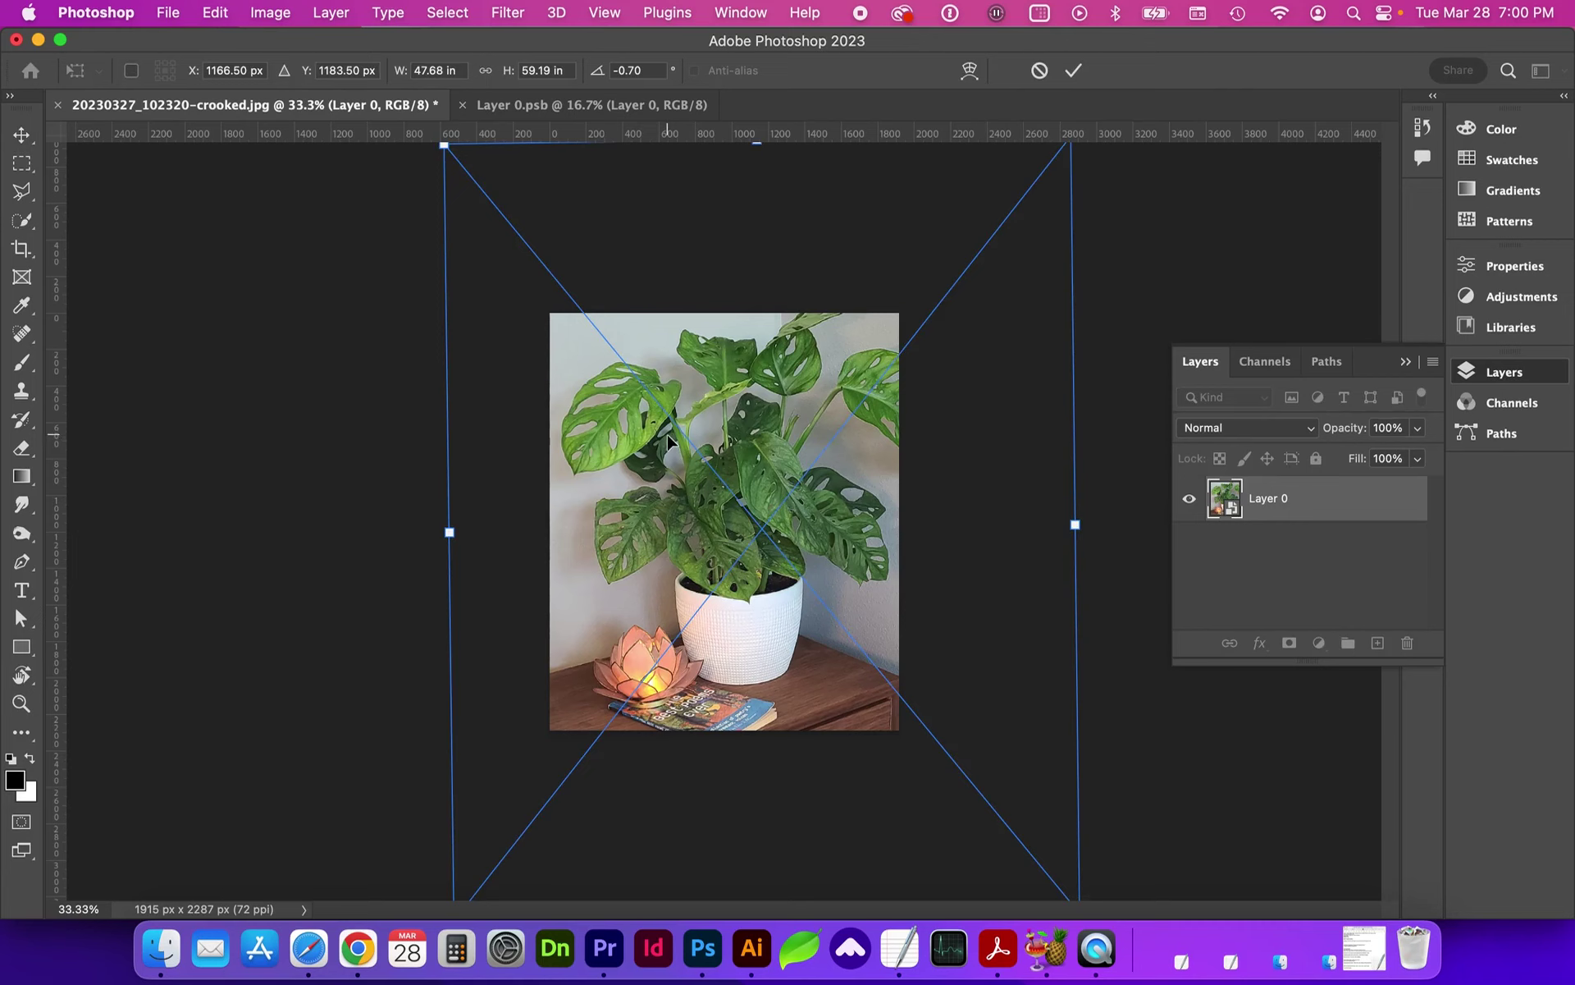
right_click(669, 444)
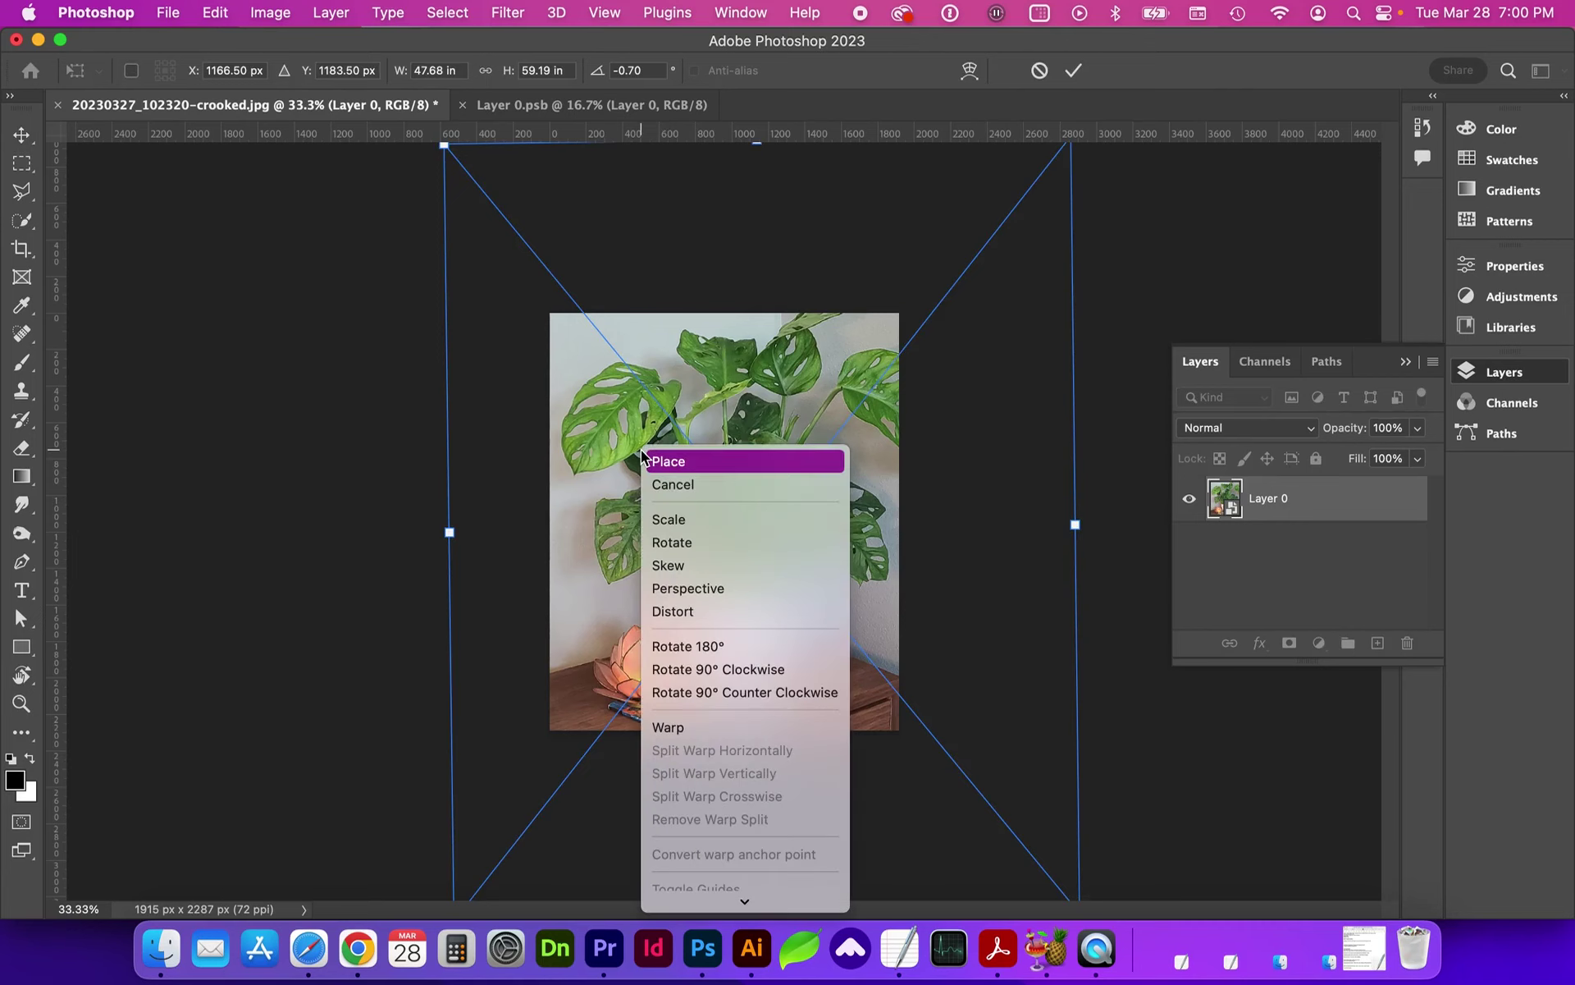
click(224, 18)
click(217, 12)
mouse_move(255, 497)
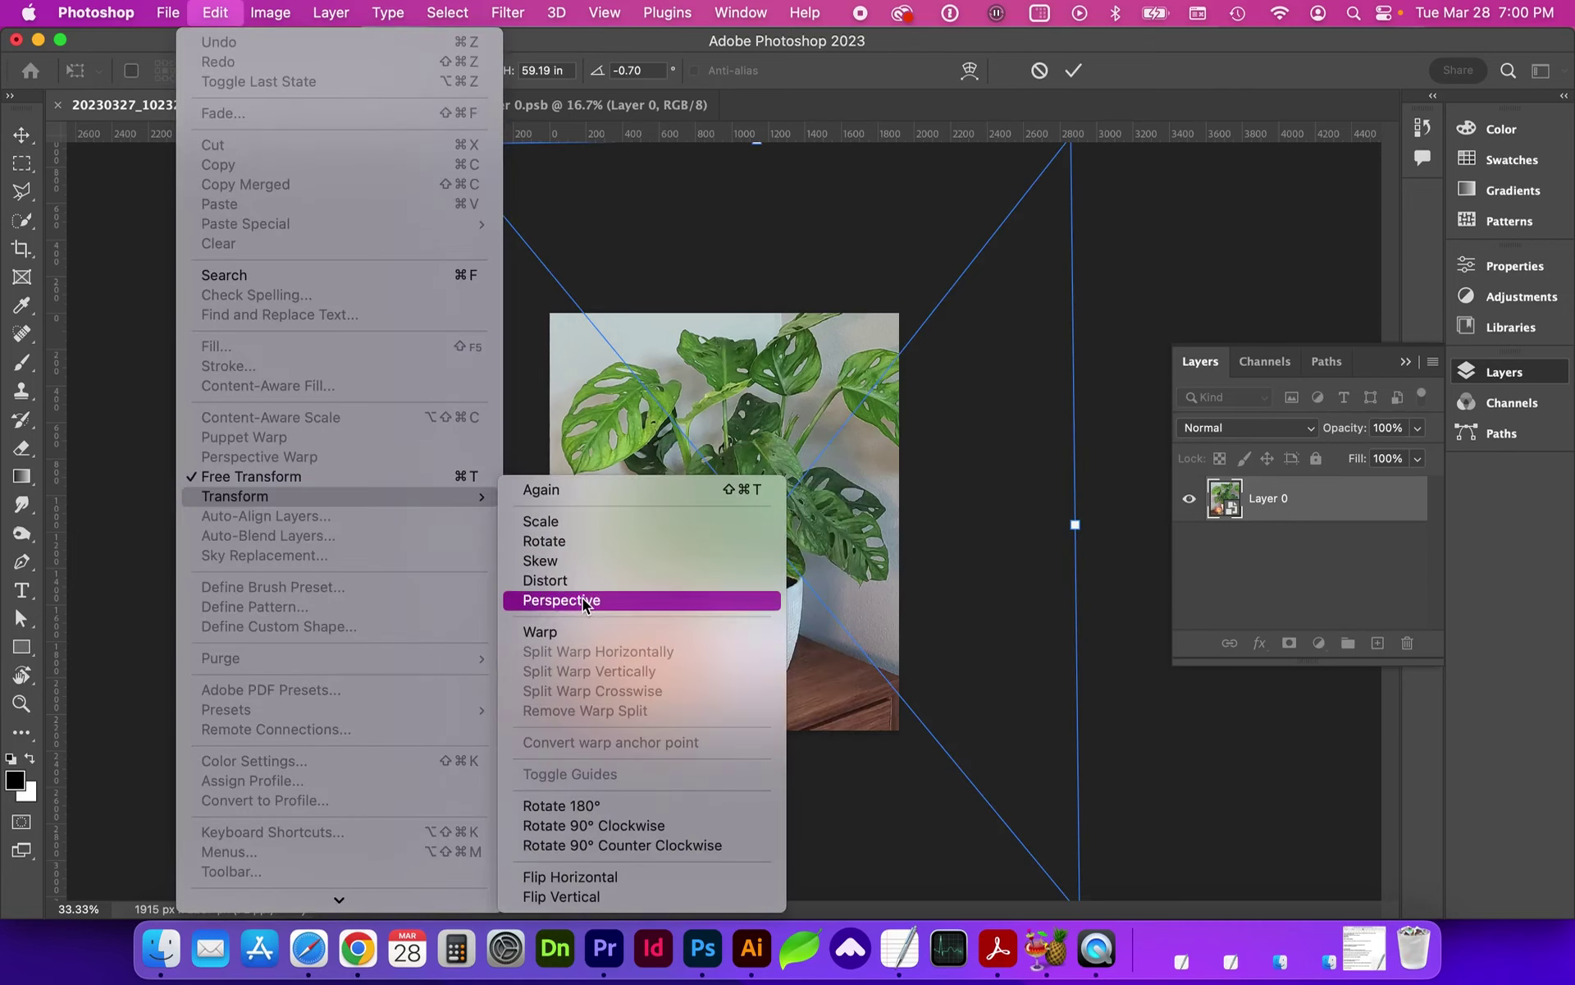
right_click(686, 370)
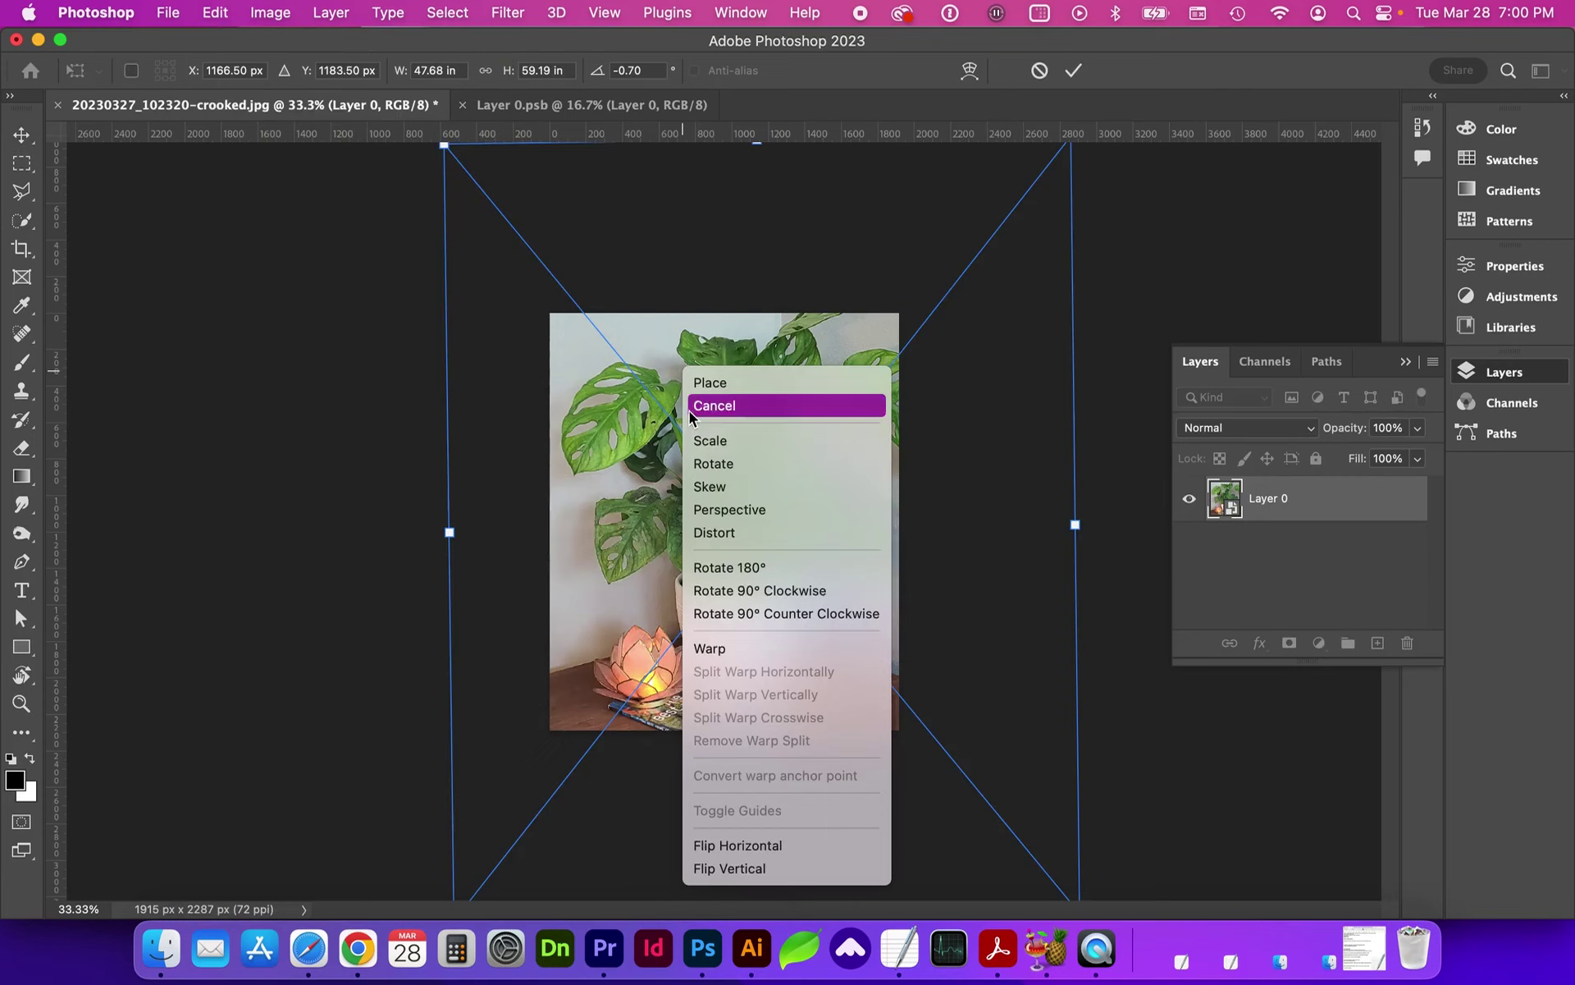
click(707, 487)
Step: Skew the photo's left and top edges, apply it, then undo the skew
key(super+minus)
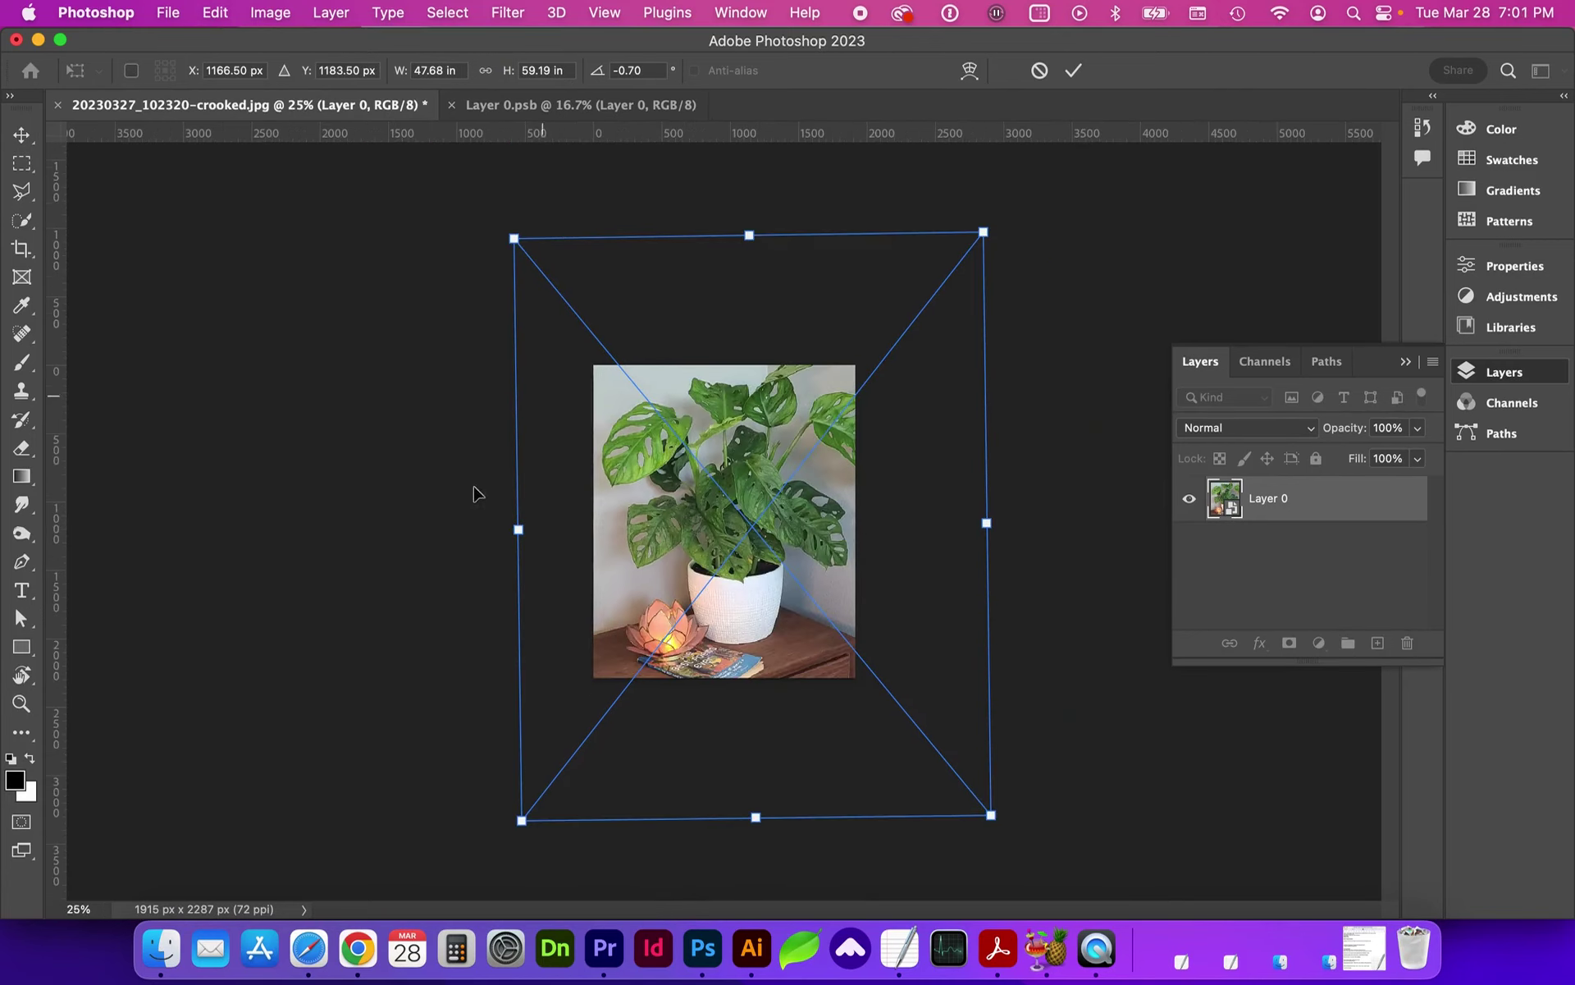
drag(513, 530, 480, 573)
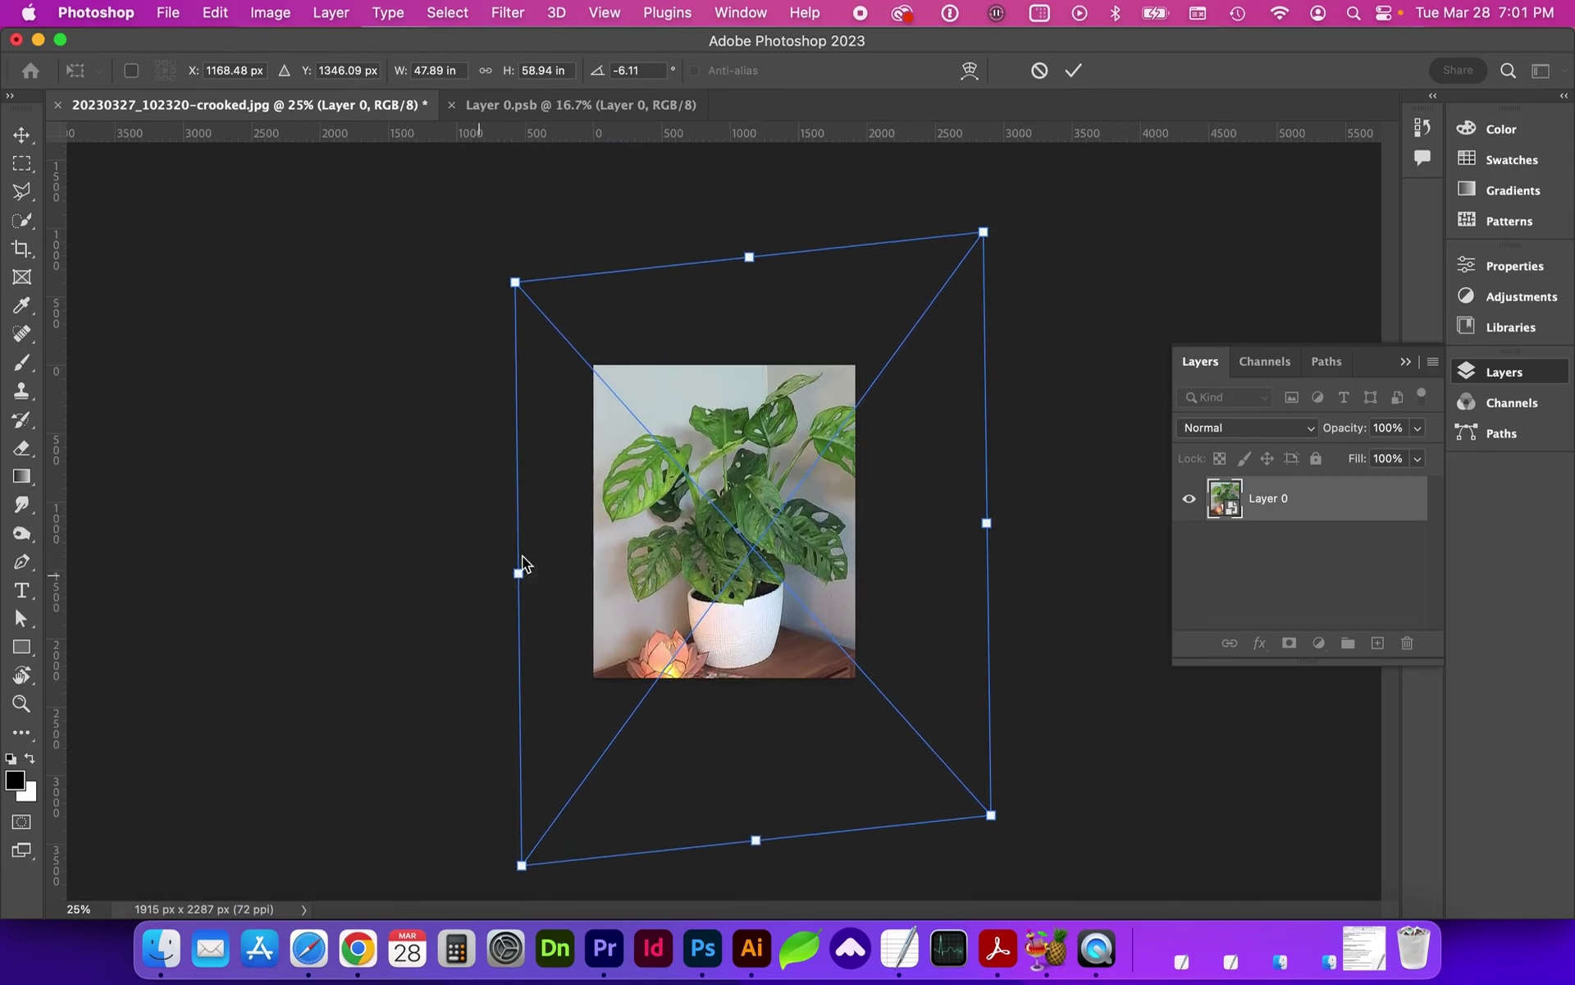
drag(516, 282, 626, 383)
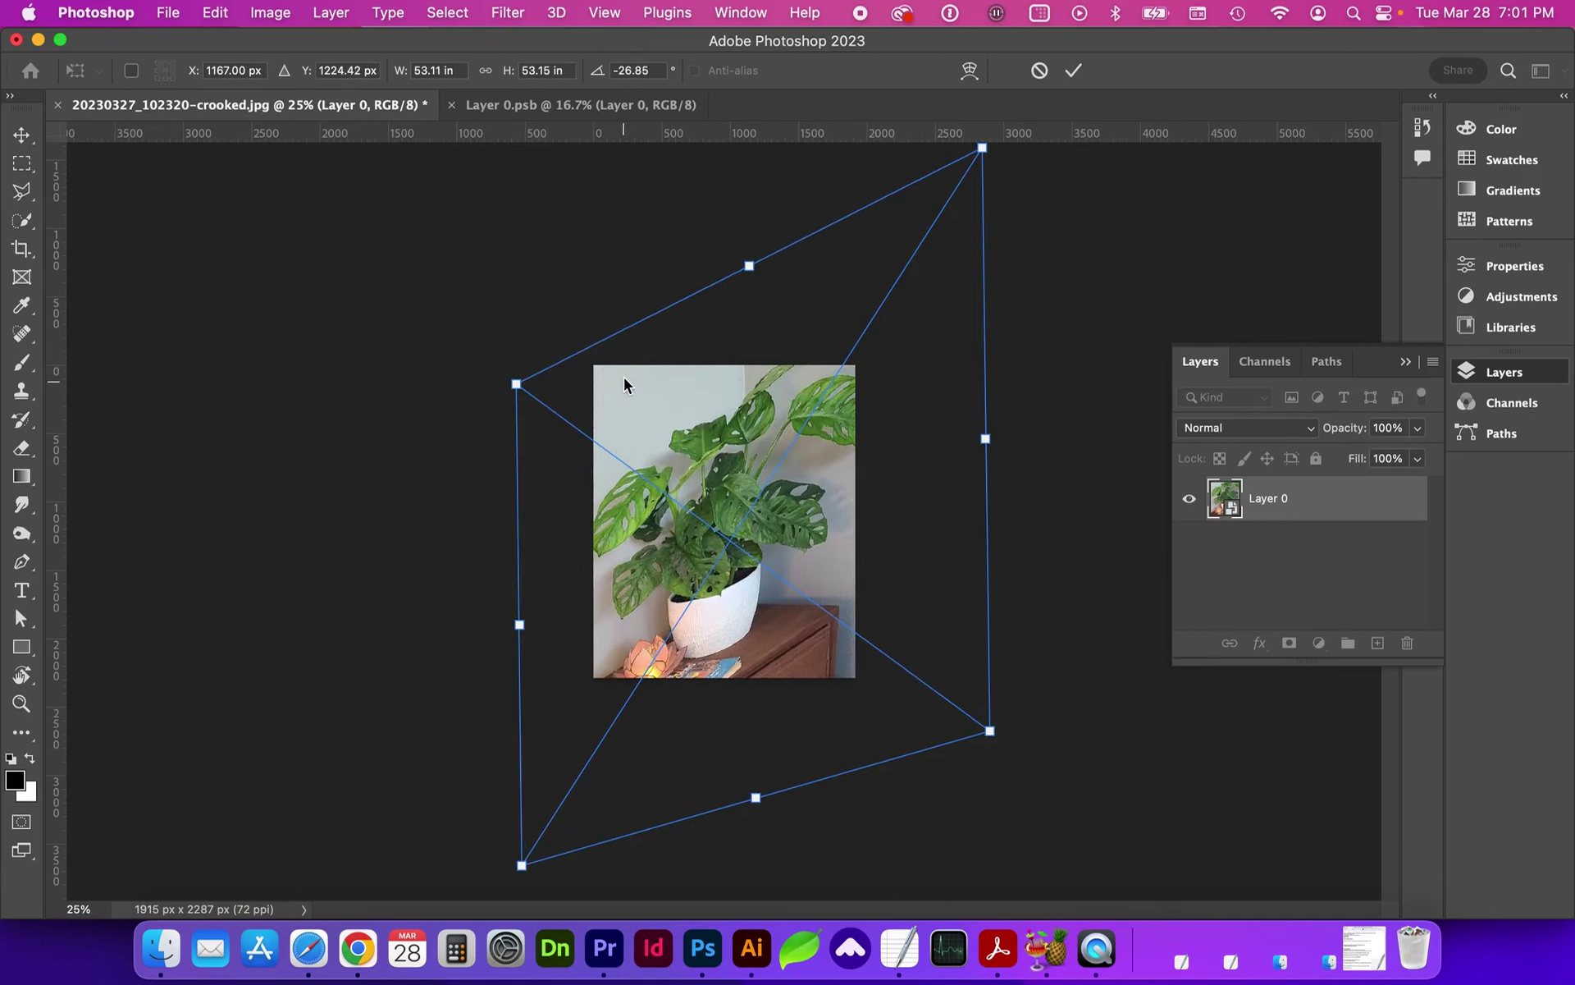
key(Escape)
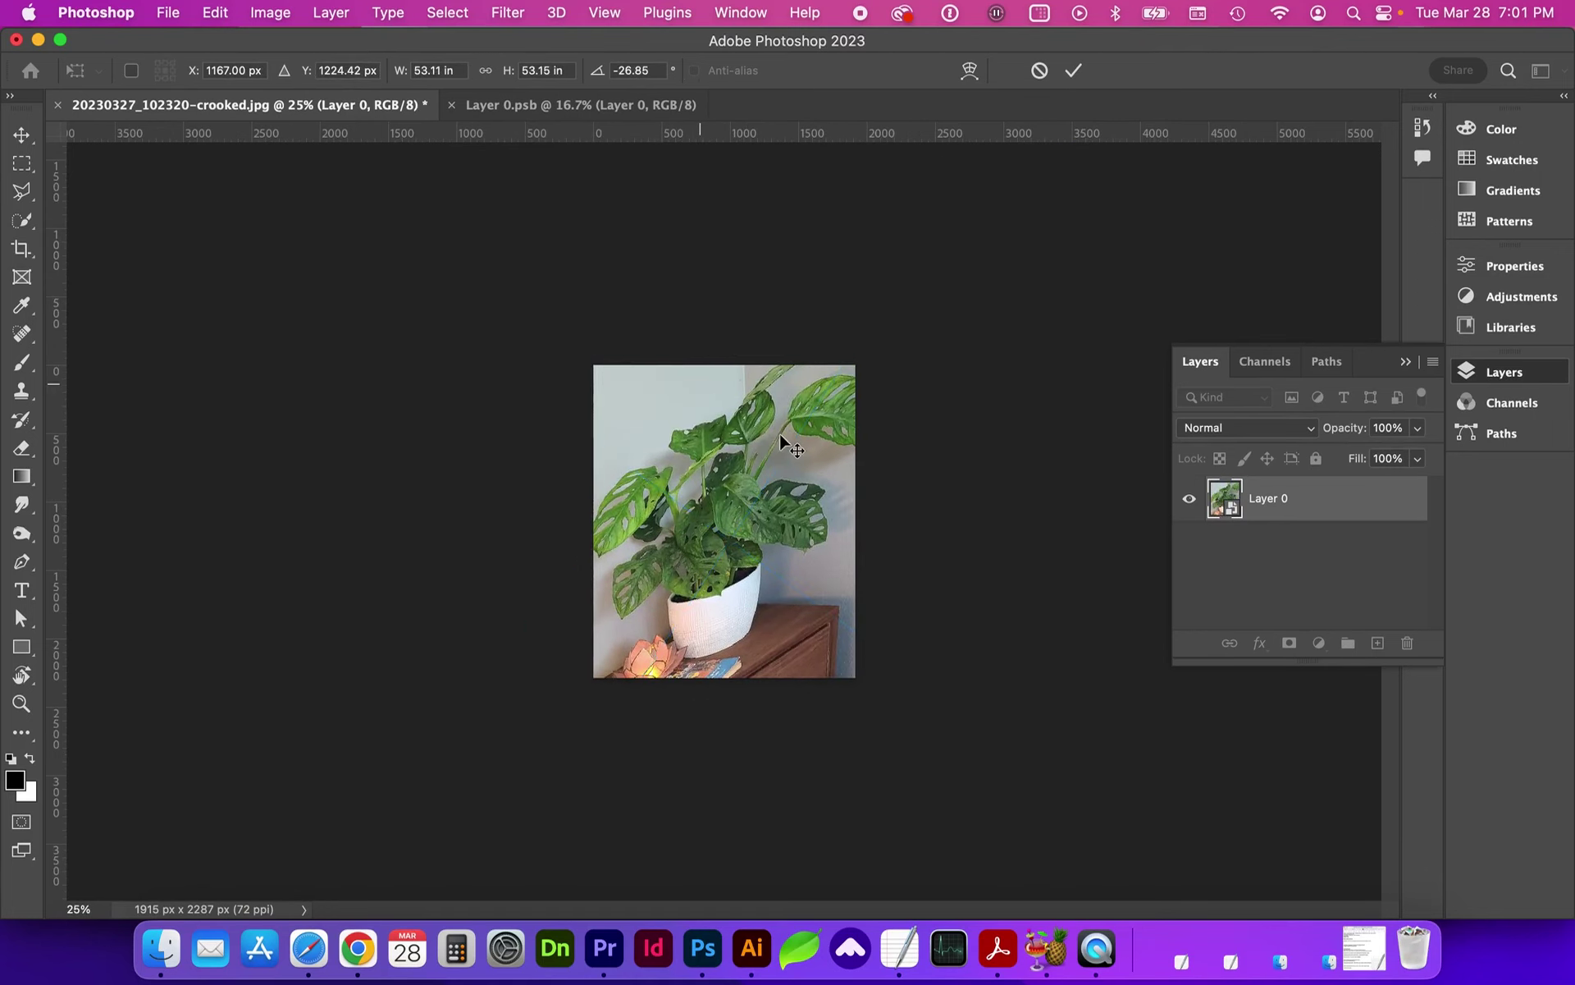
click(228, 13)
click(225, 36)
key(super+t)
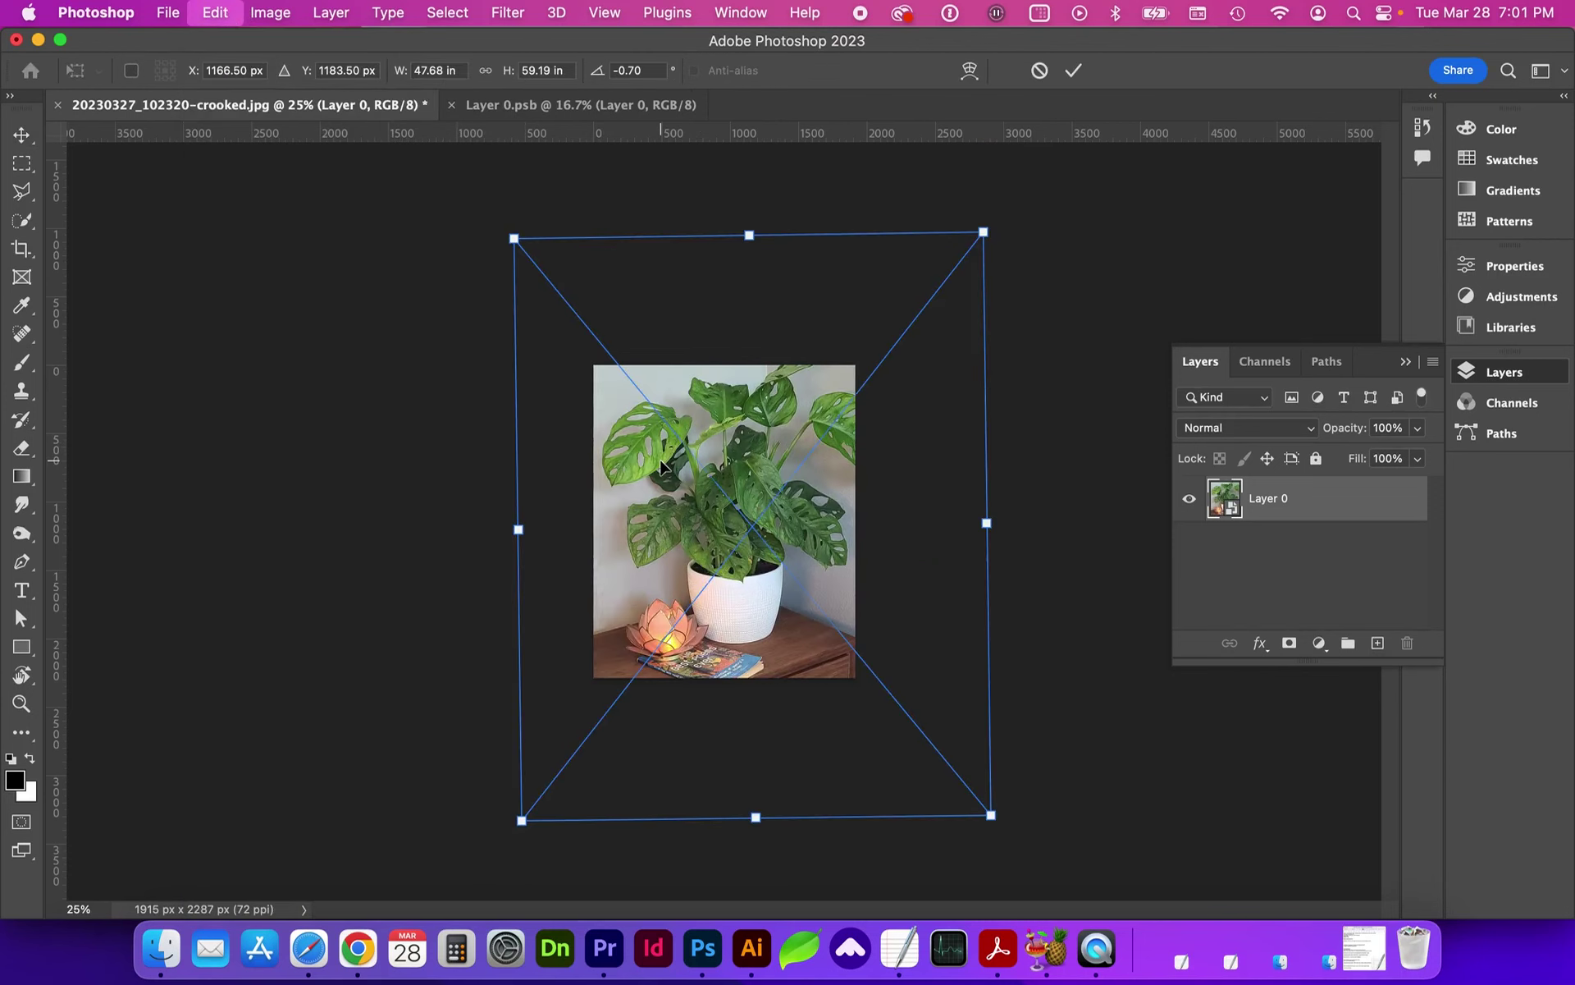
right_click(663, 490)
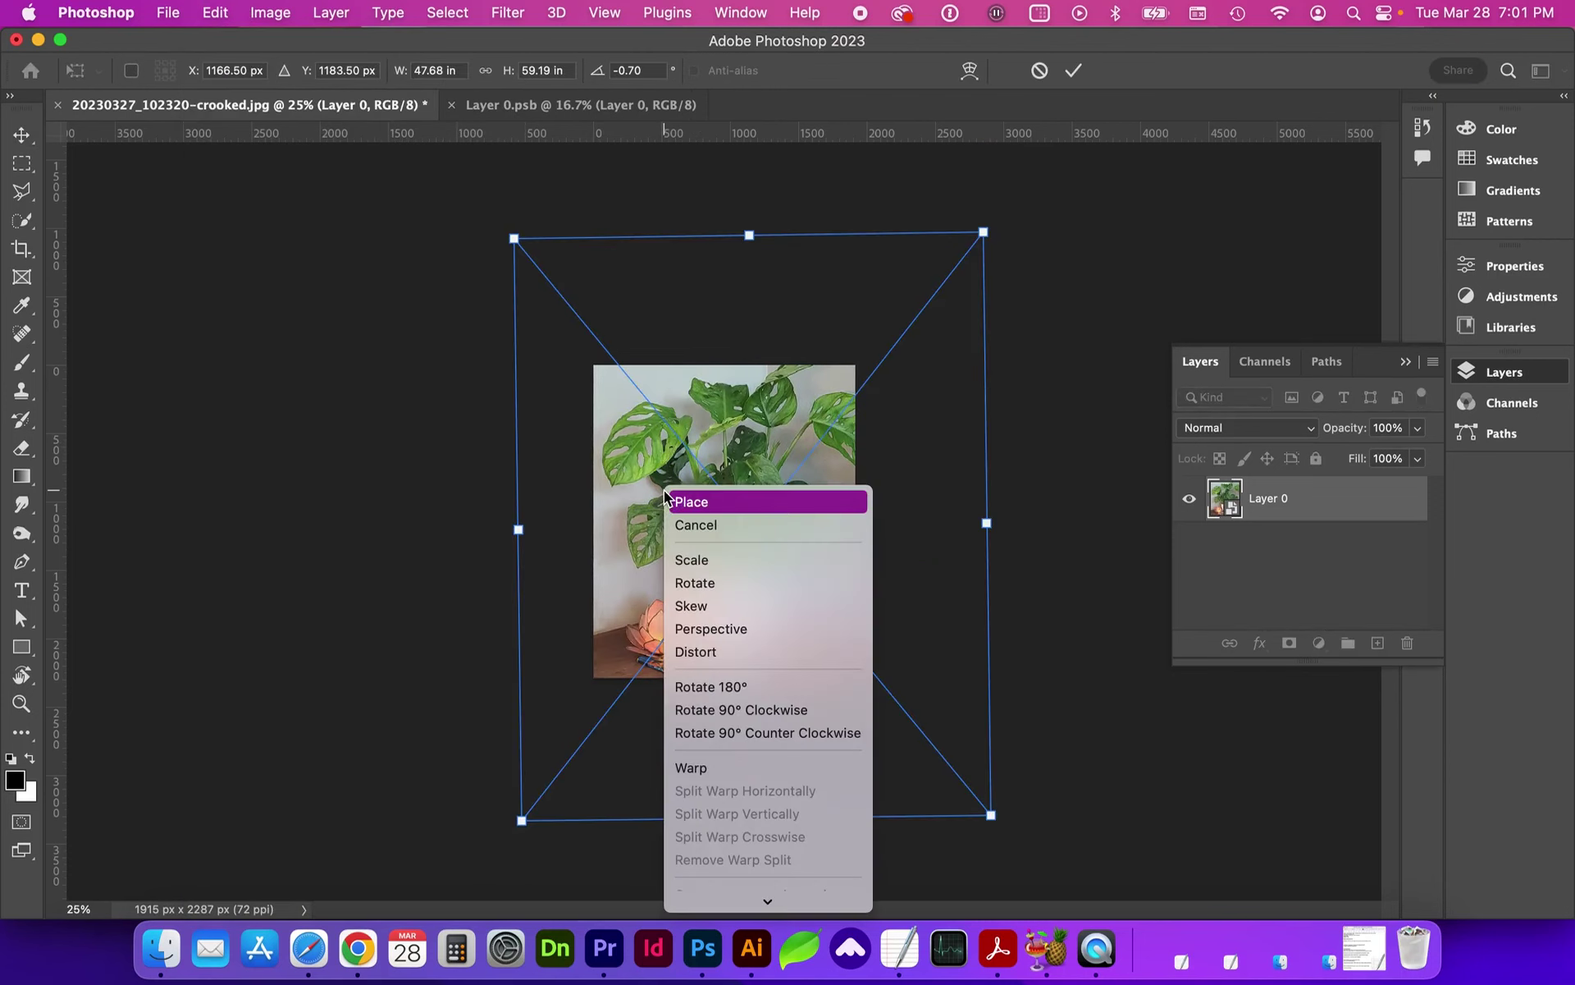
click(701, 584)
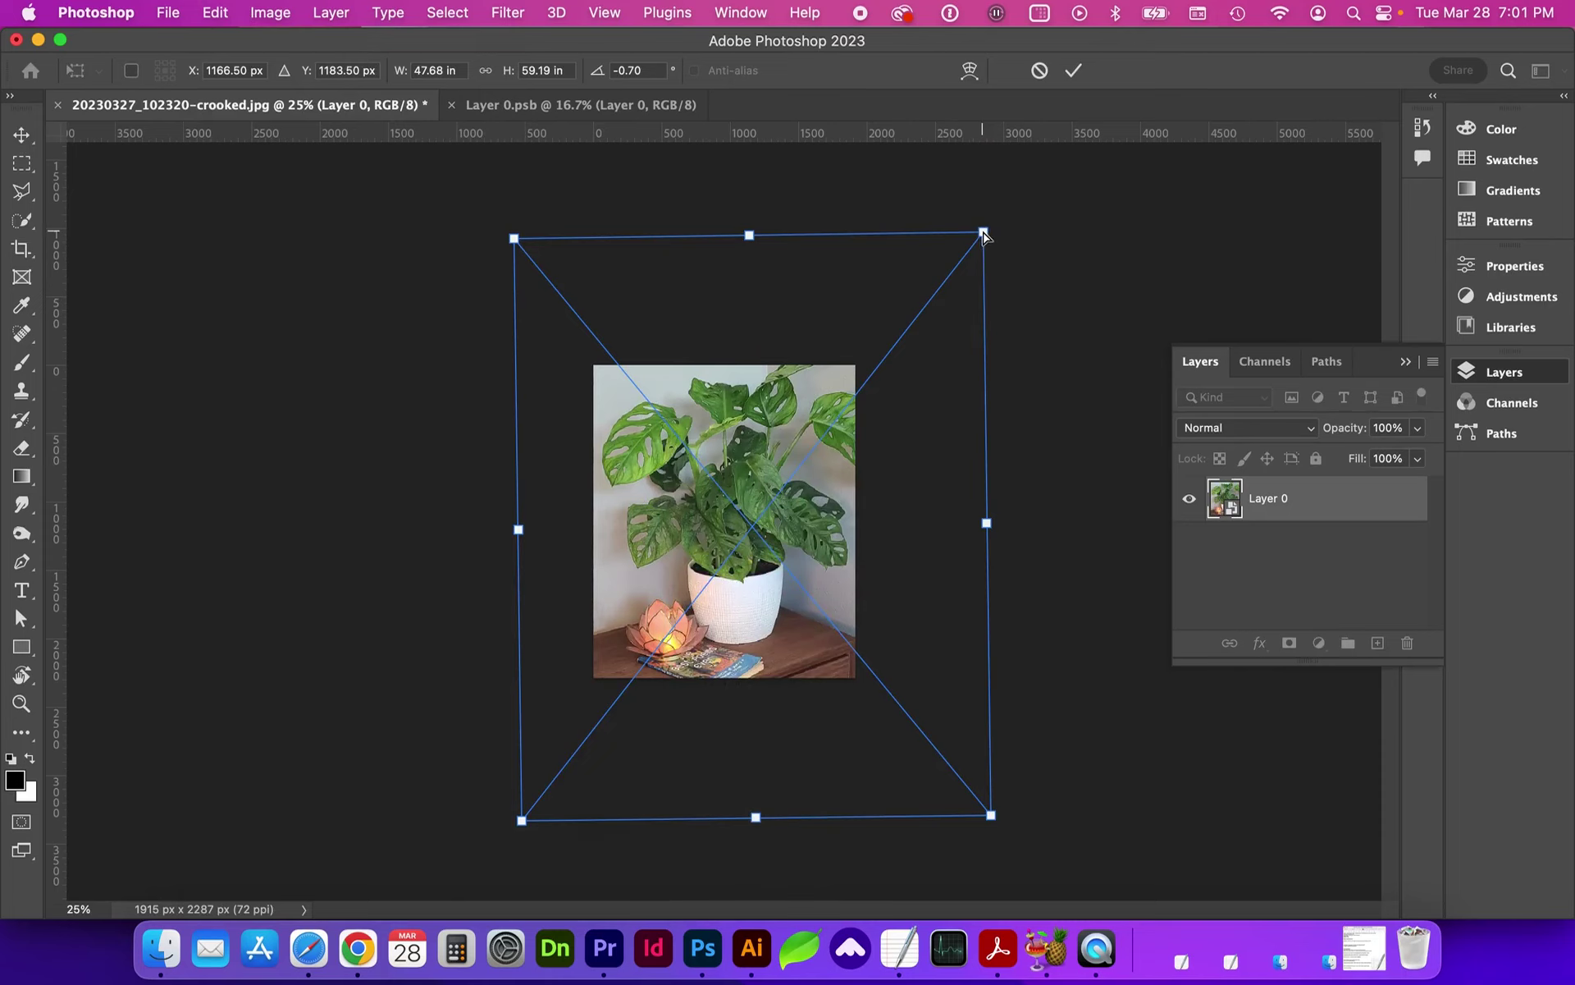
drag(985, 236, 985, 310)
drag(514, 238, 518, 358)
key(Return)
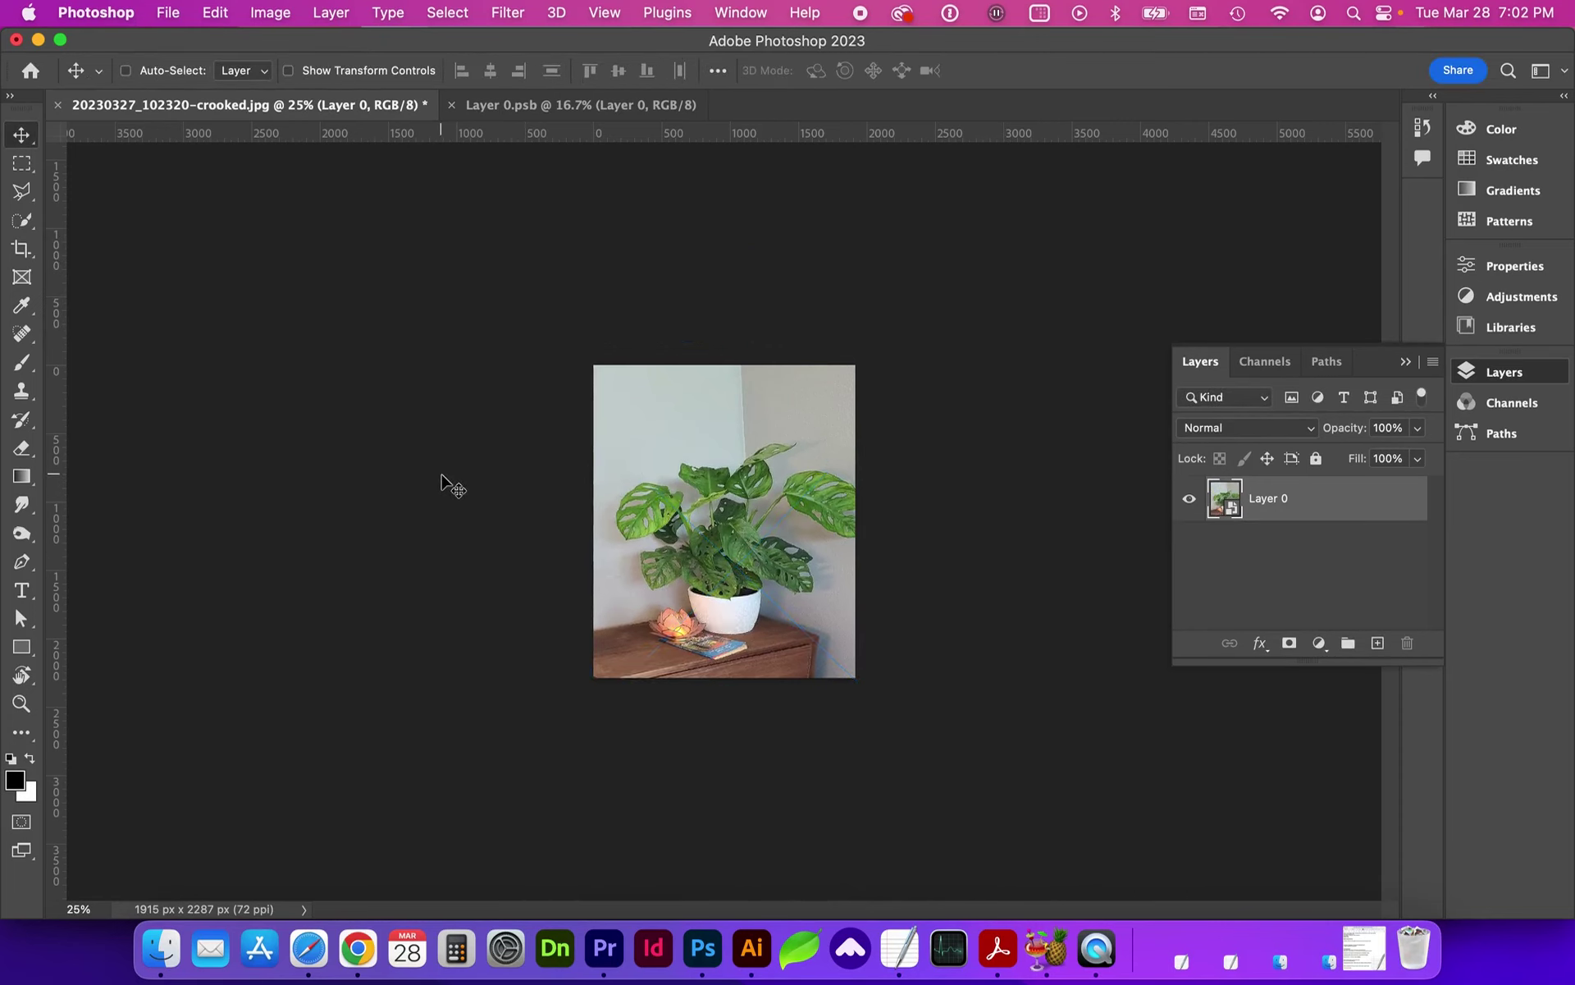
key(super+t)
right_click(722, 464)
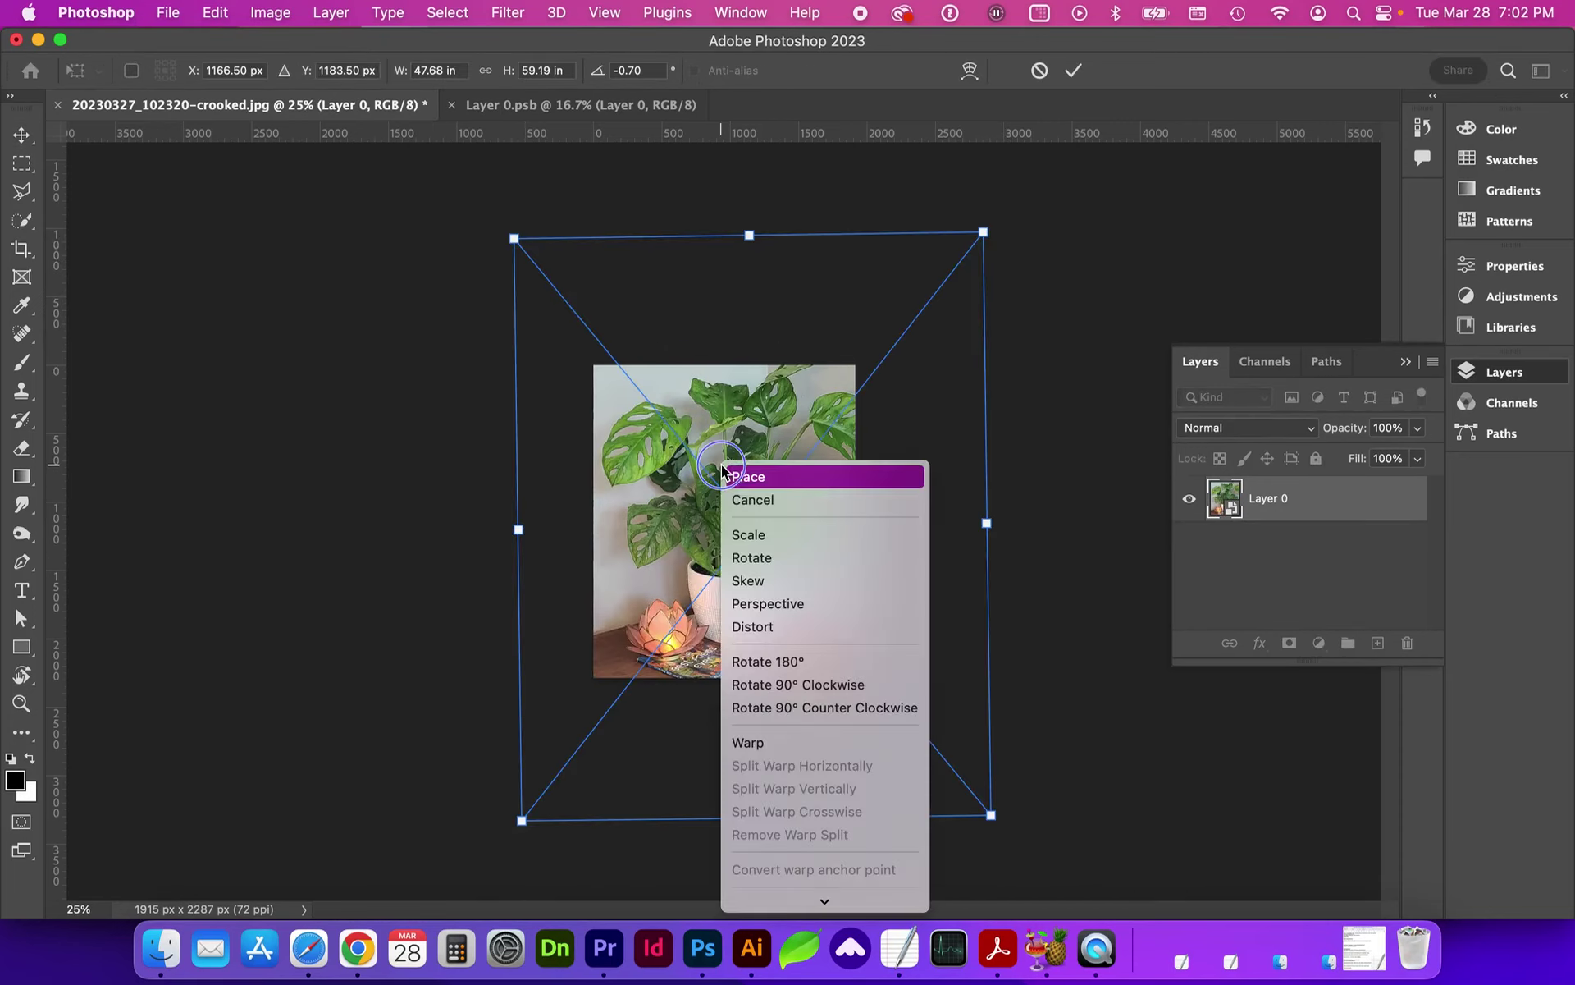
scroll(769, 554, down, 2)
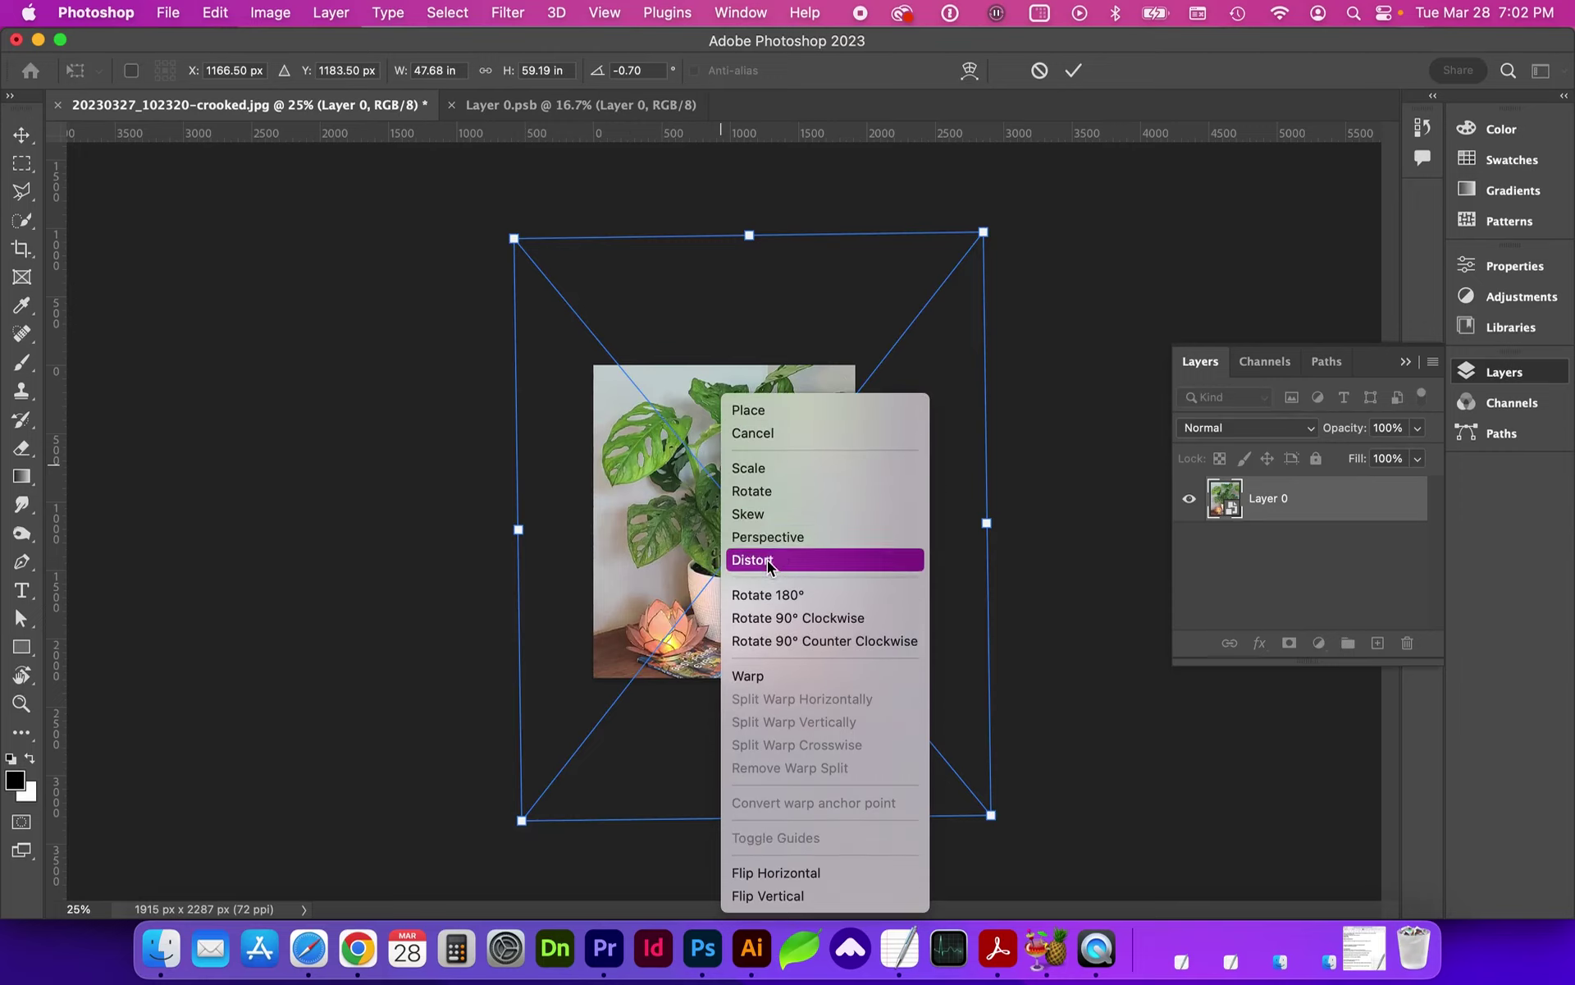
click(780, 558)
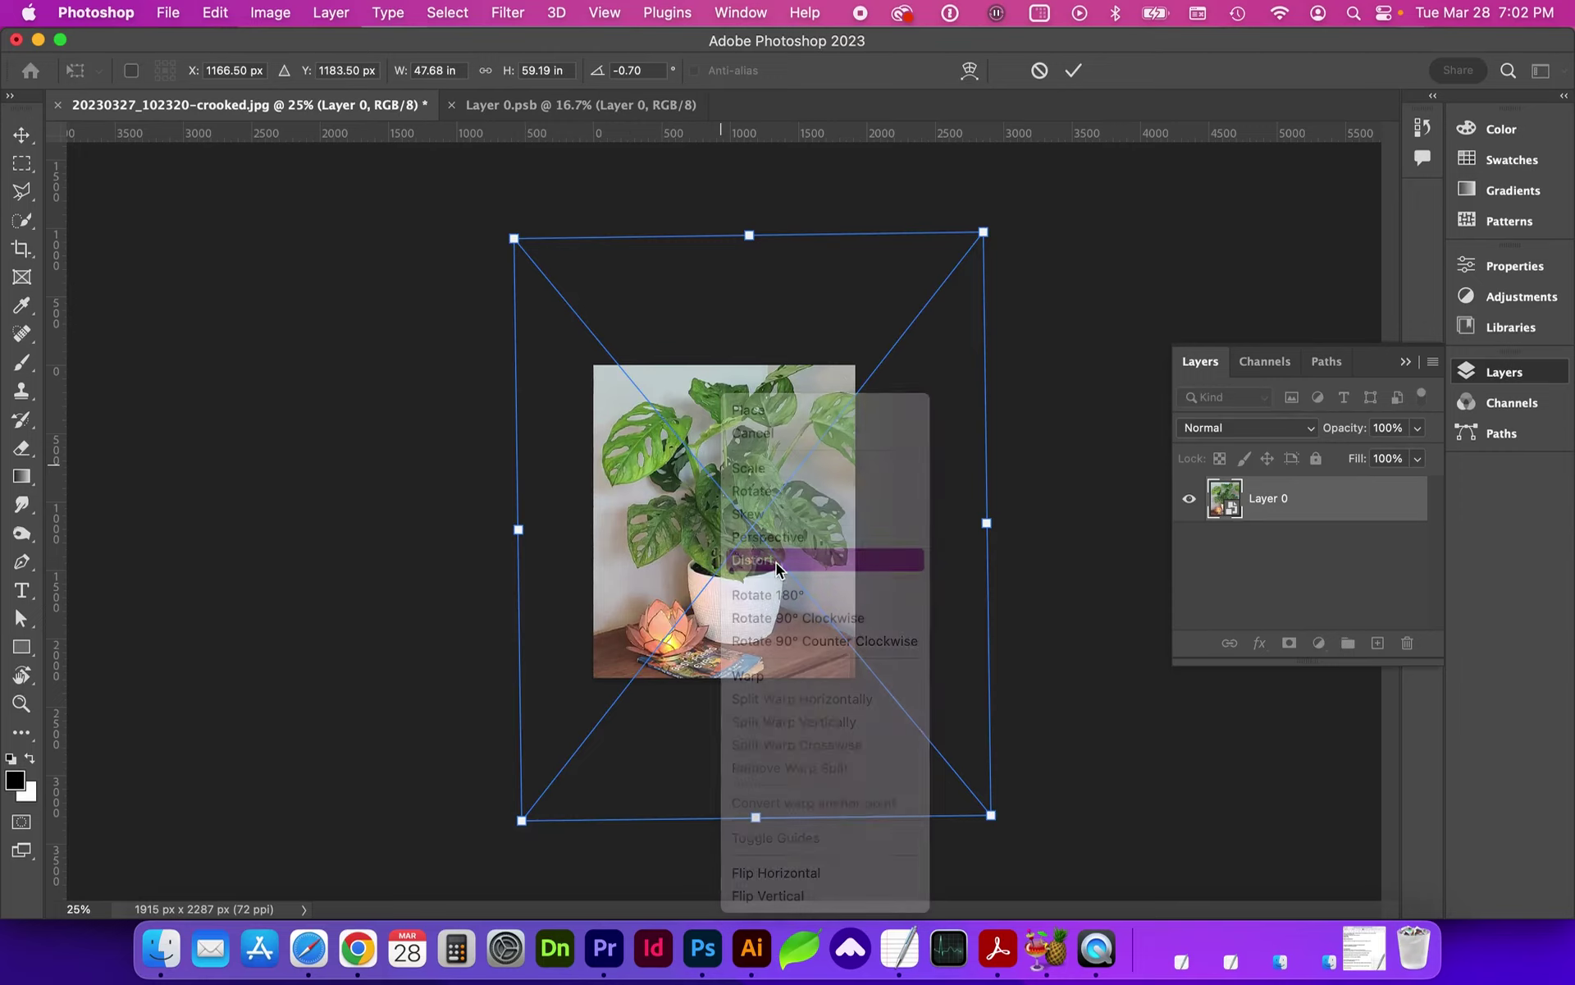
drag(513, 238, 598, 345)
drag(983, 232, 871, 448)
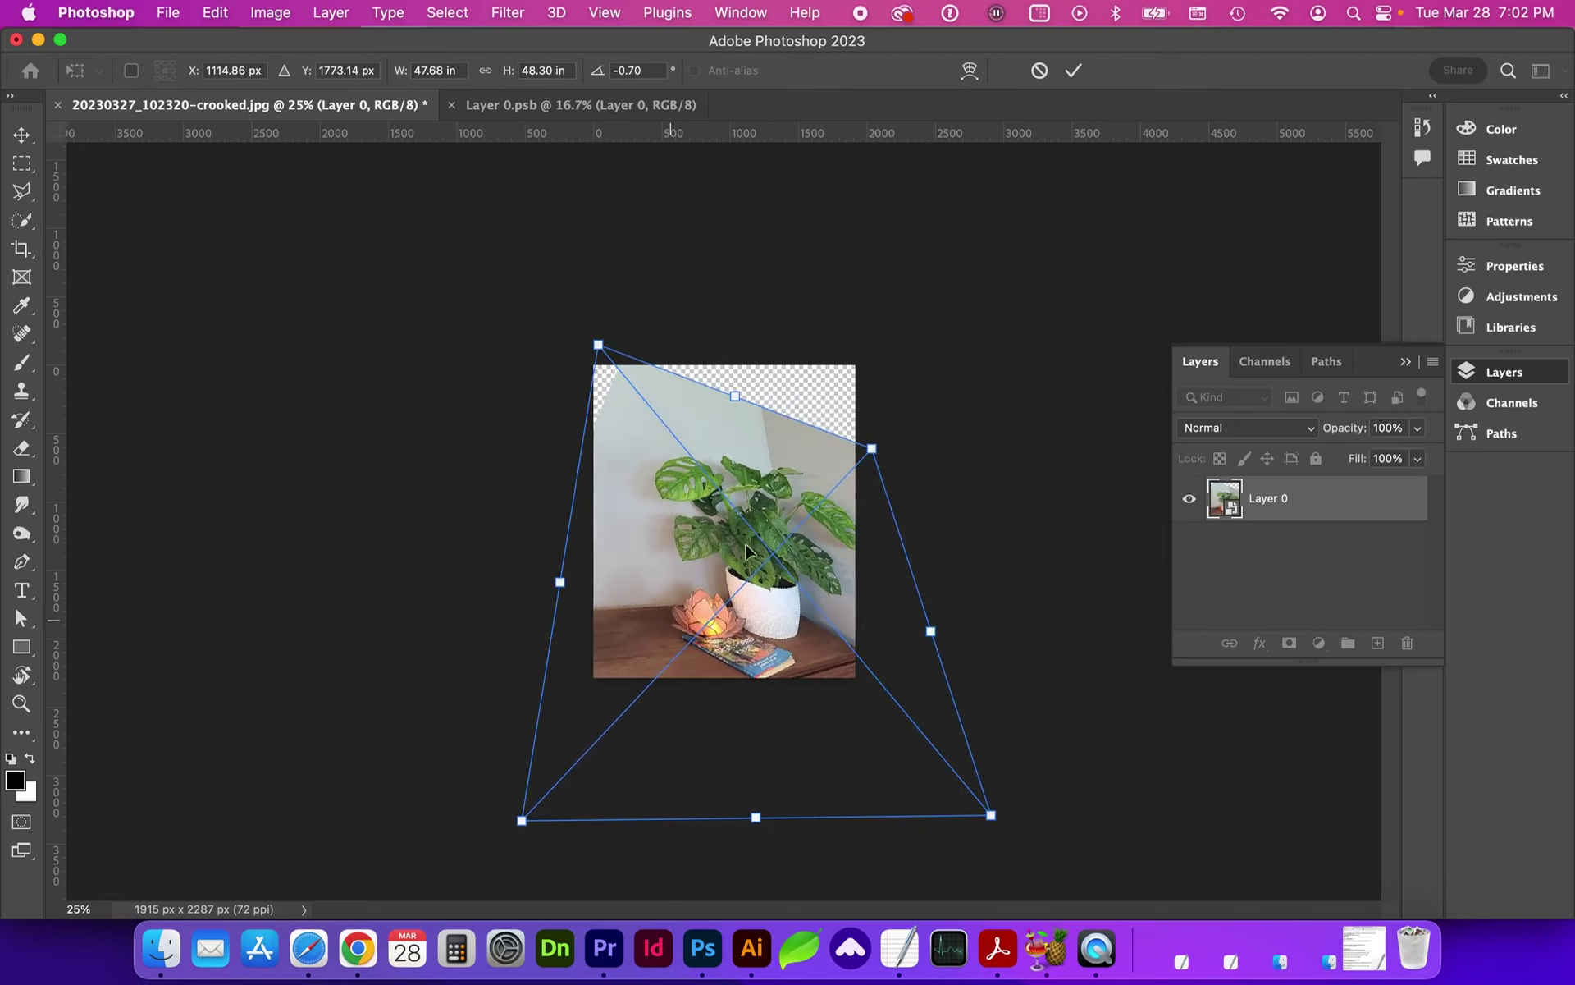
key(super+z)
key(super+z)
right_click(738, 448)
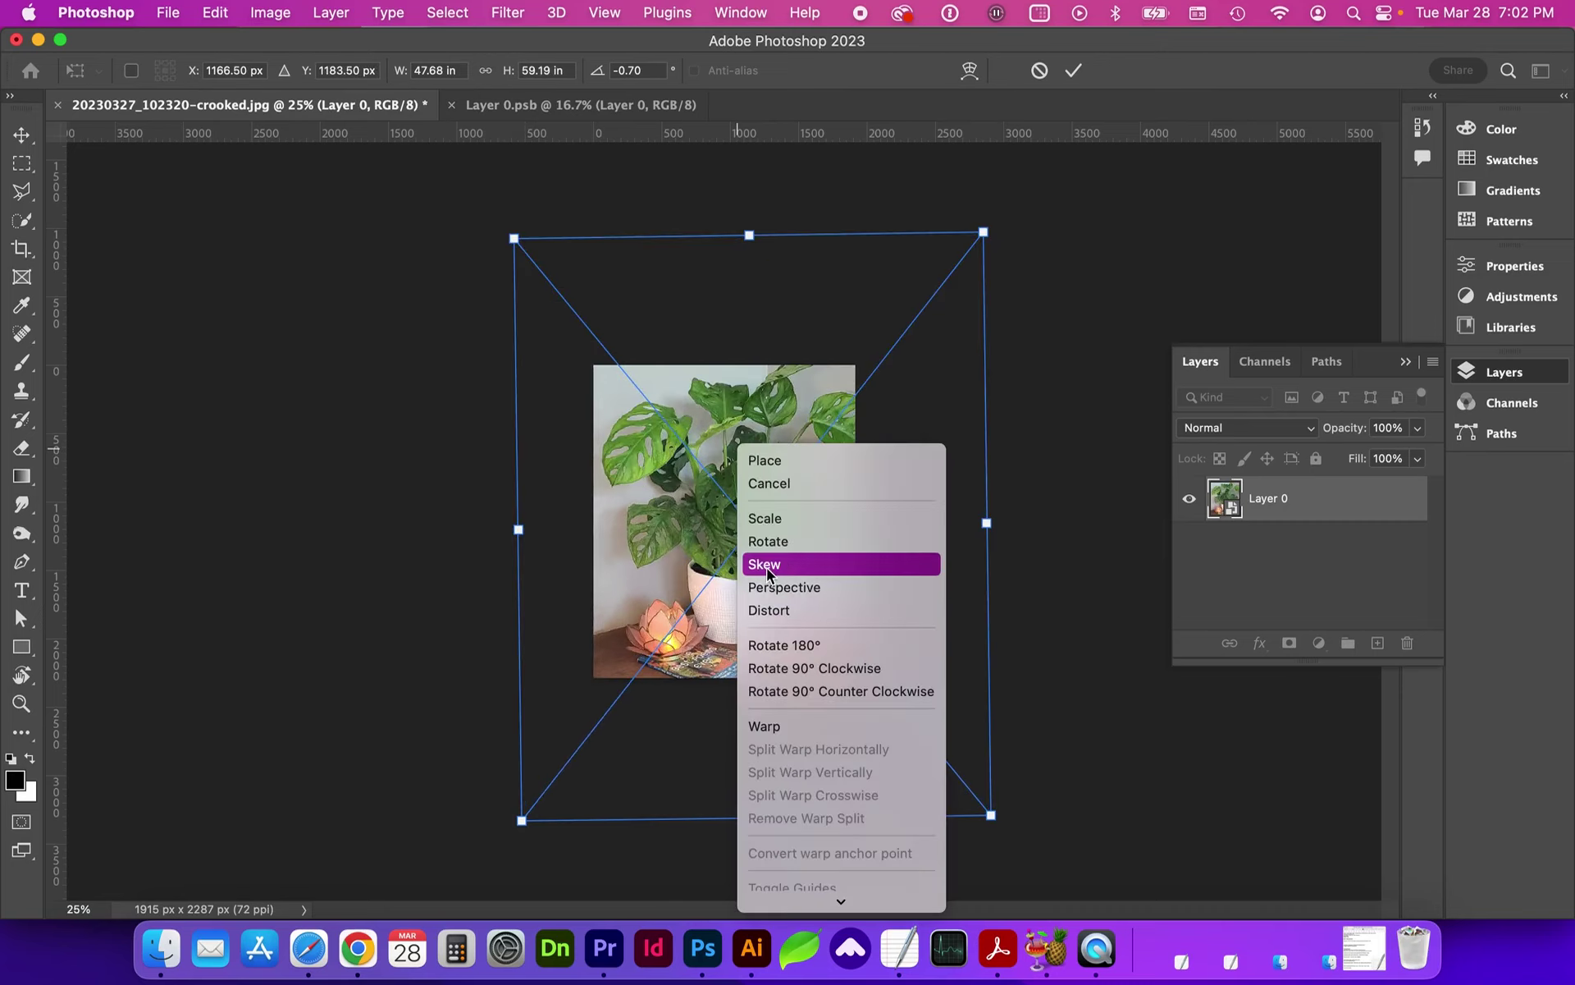
right_click(785, 574)
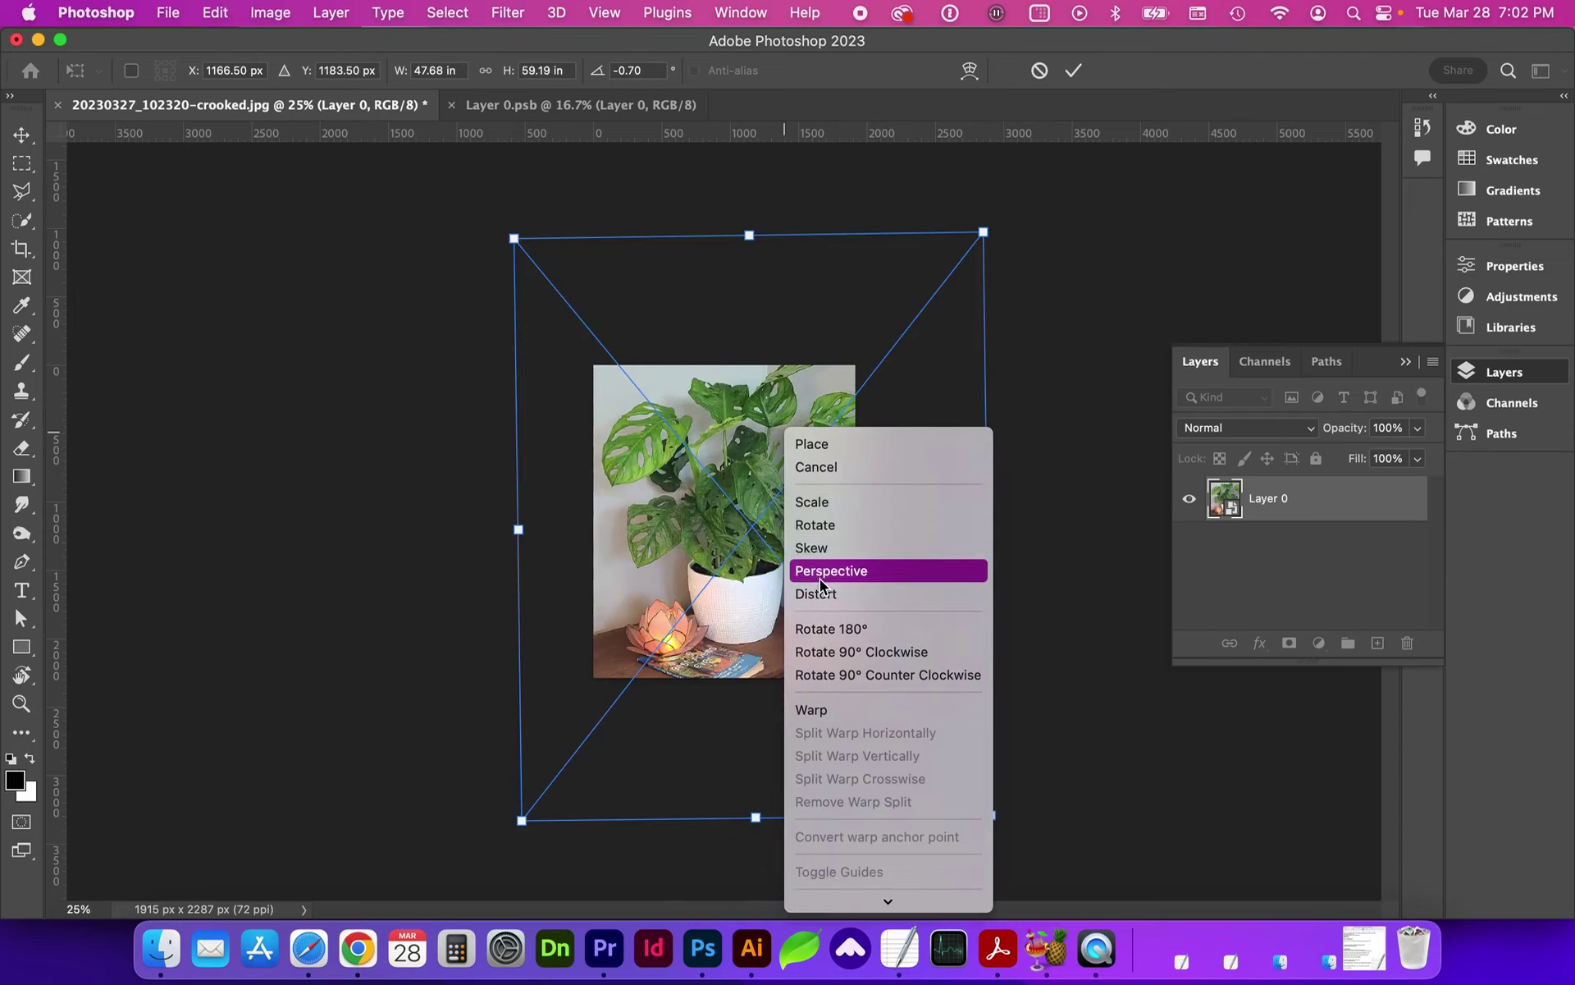
click(983, 236)
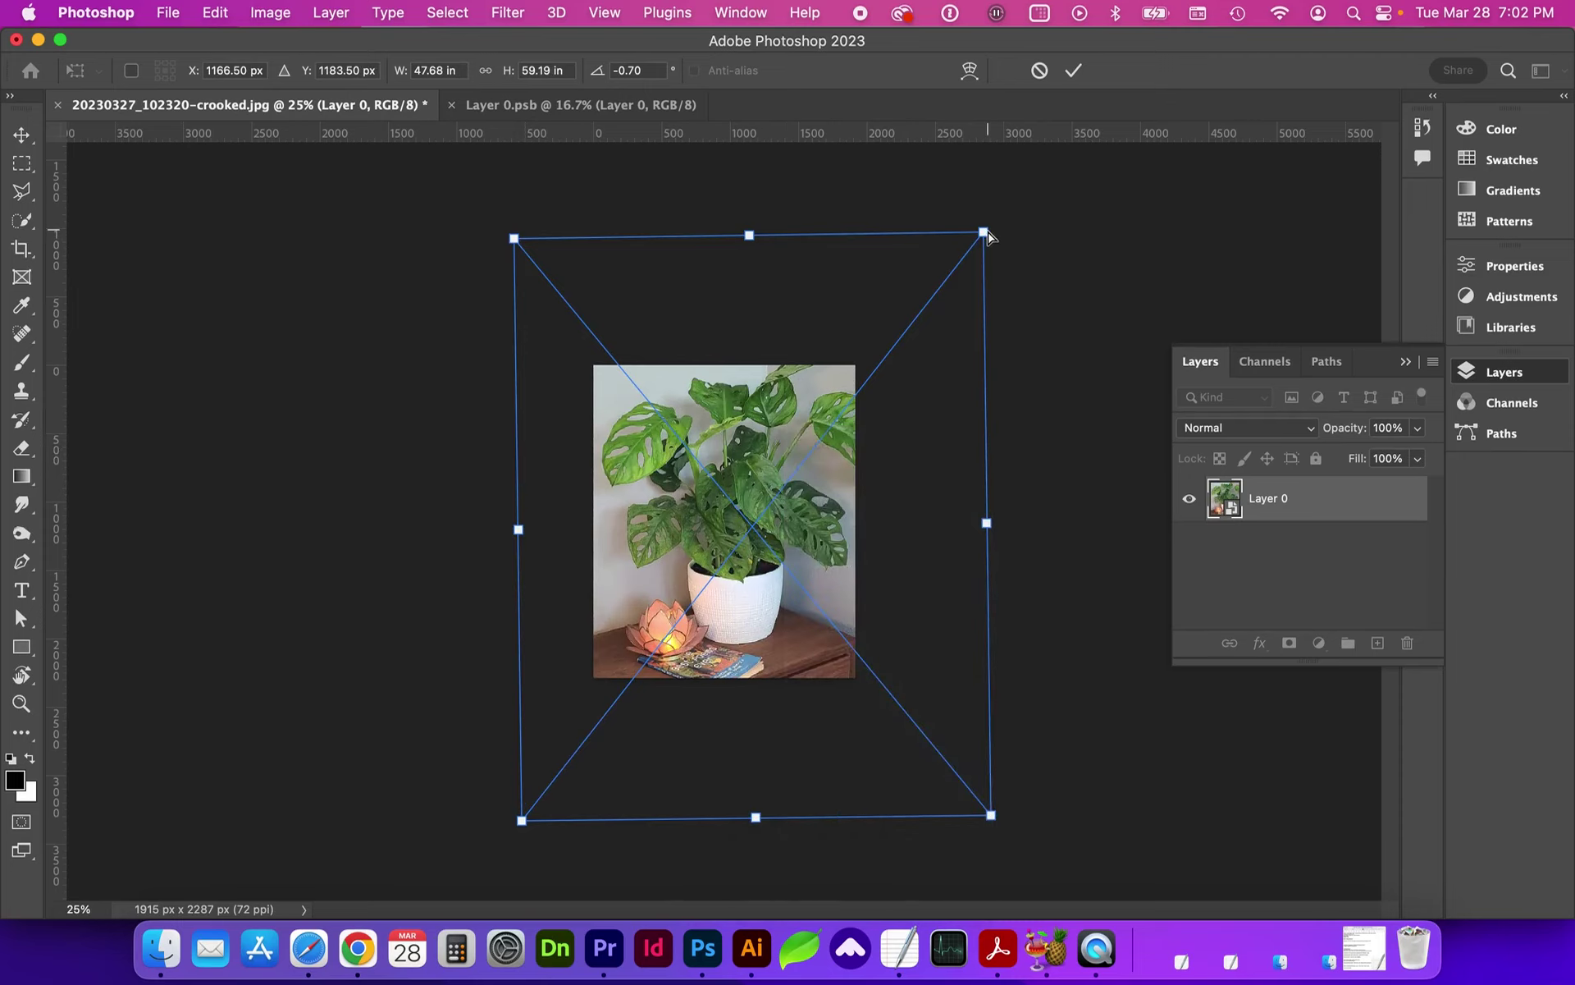
drag(987, 230, 975, 242)
Step: Switch the transform to Warp and apply the Arc preset with bend reduced to about 41.6%
right_click(751, 435)
scroll(801, 583, down, 2)
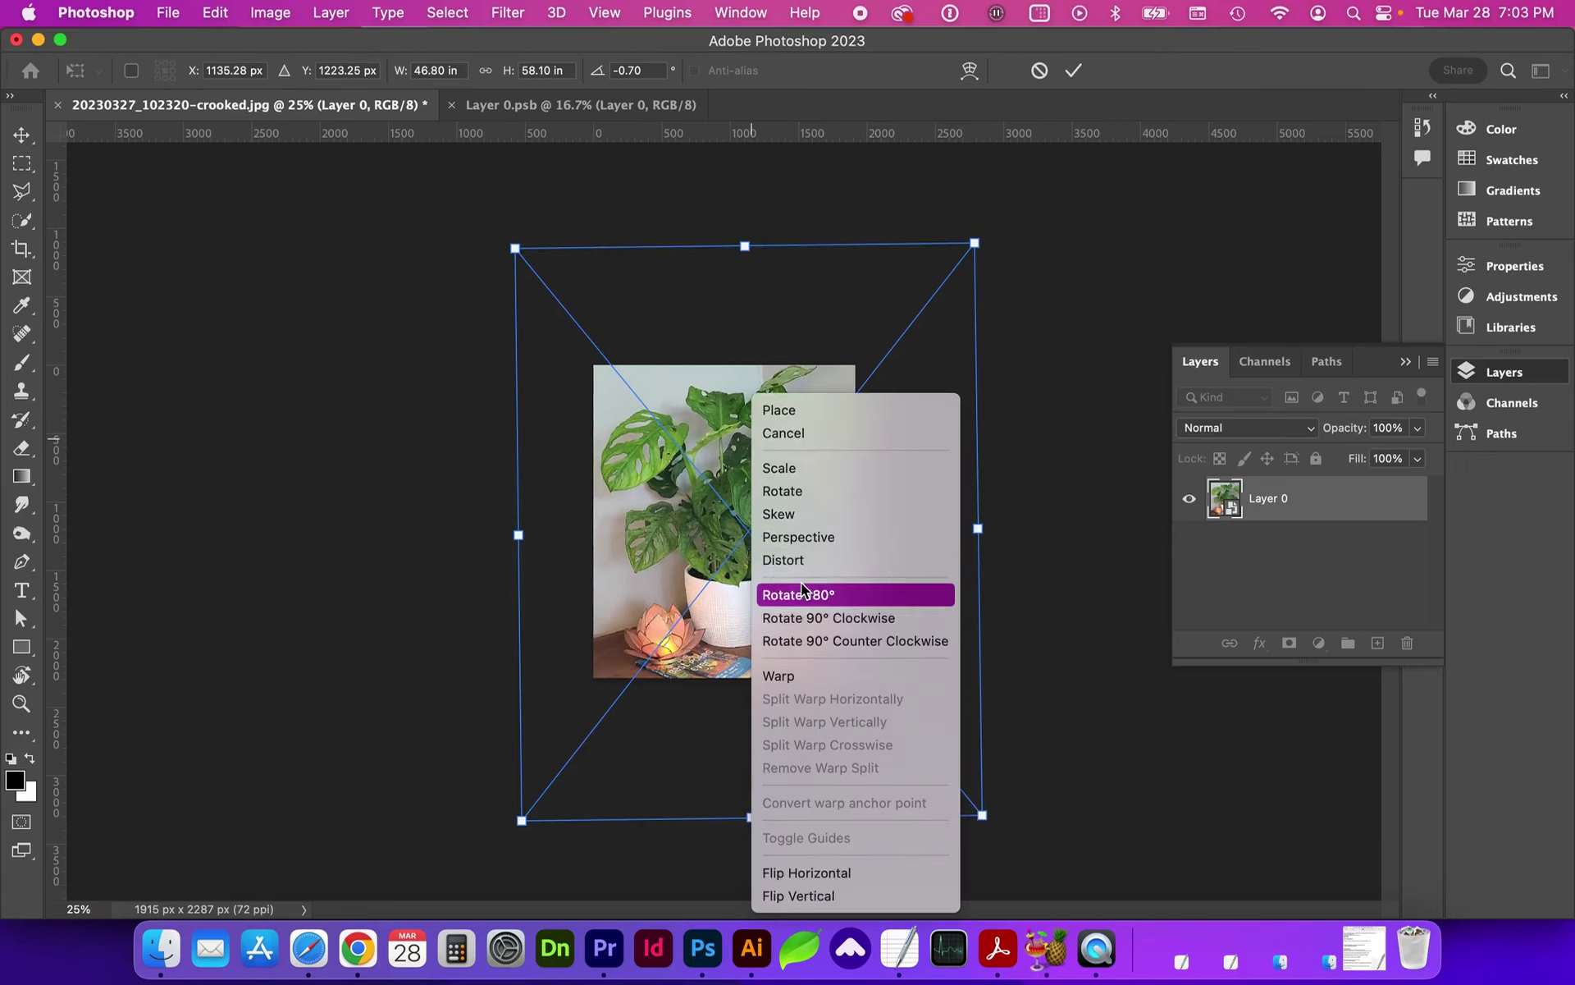
click(792, 675)
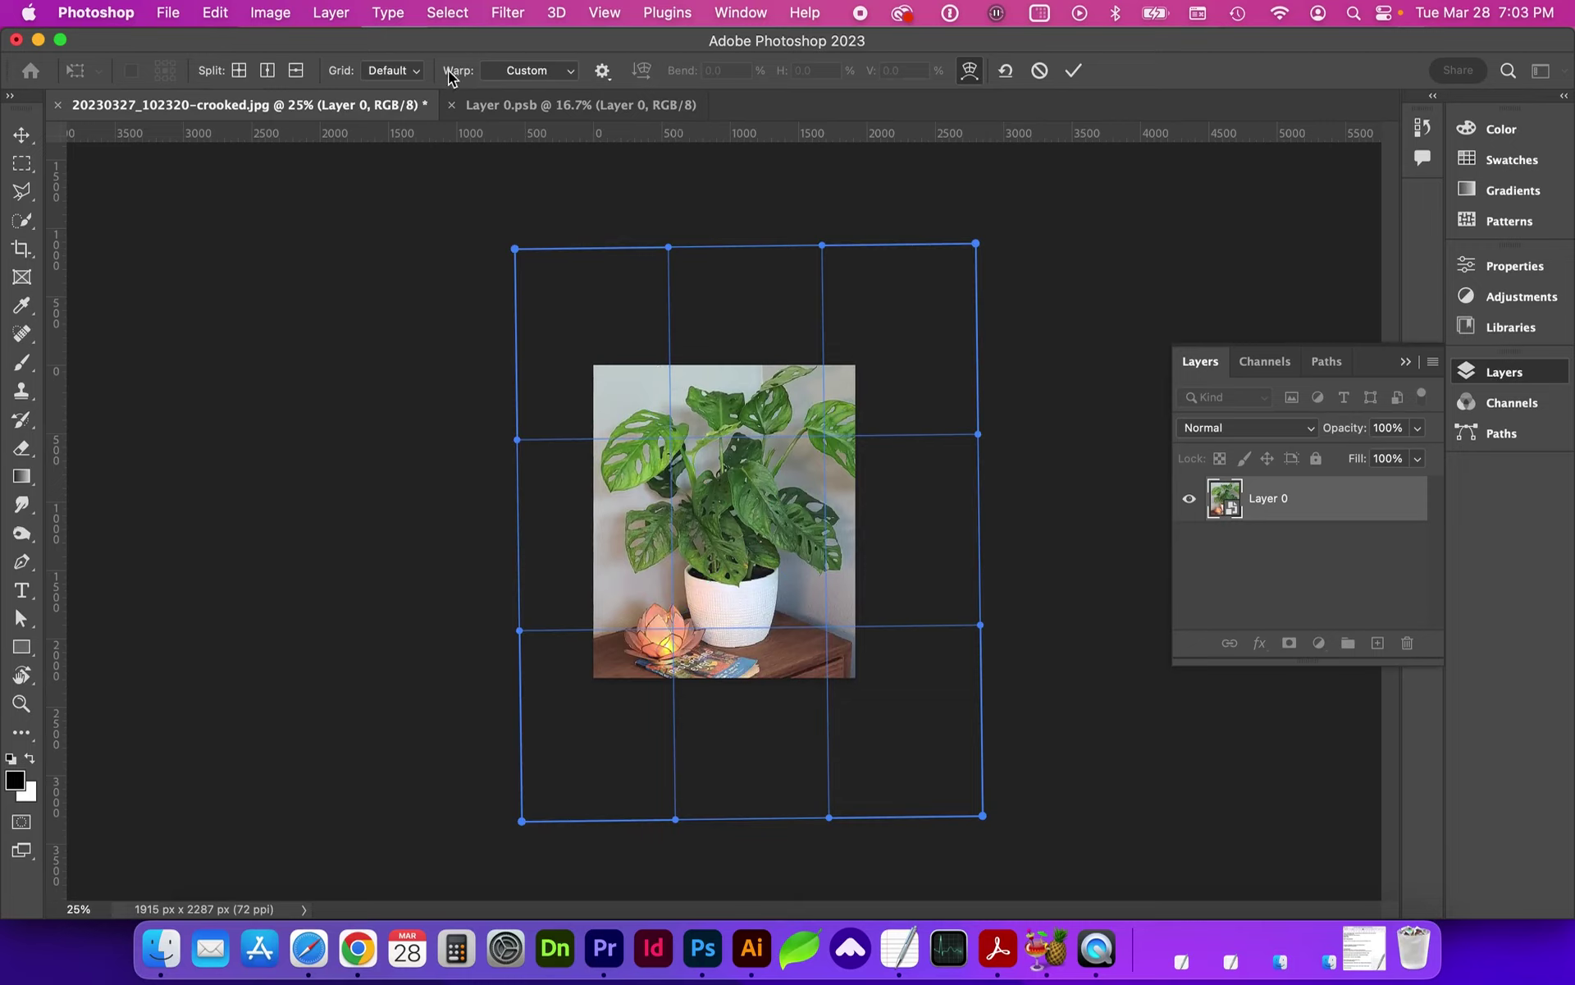
click(541, 72)
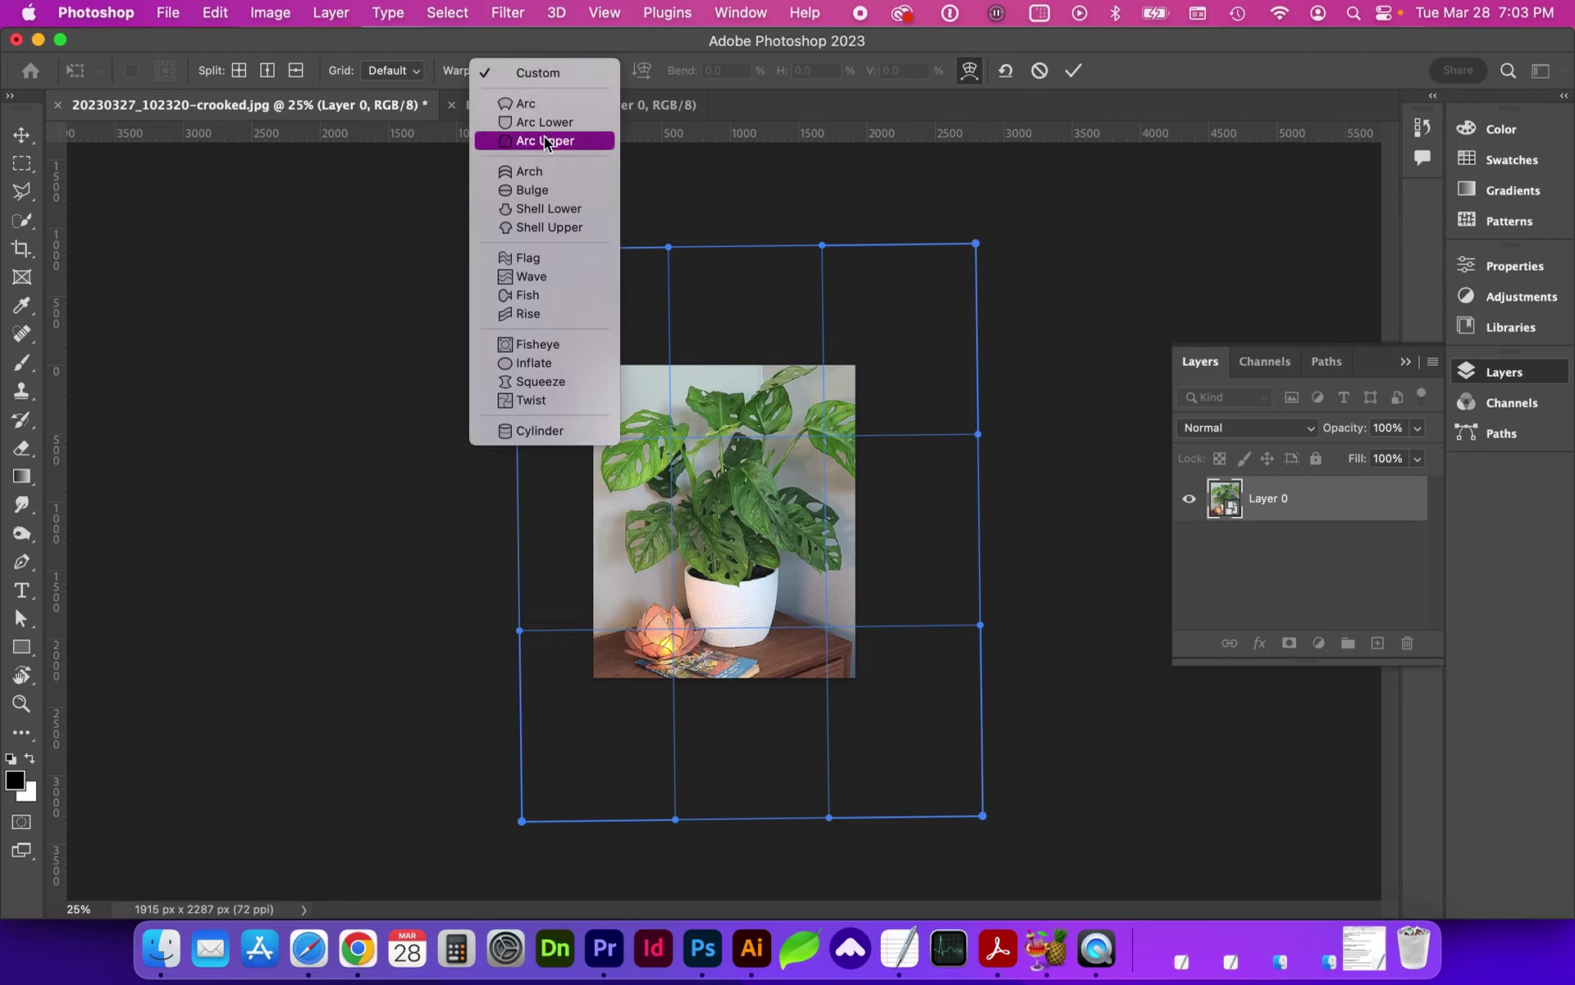
click(540, 104)
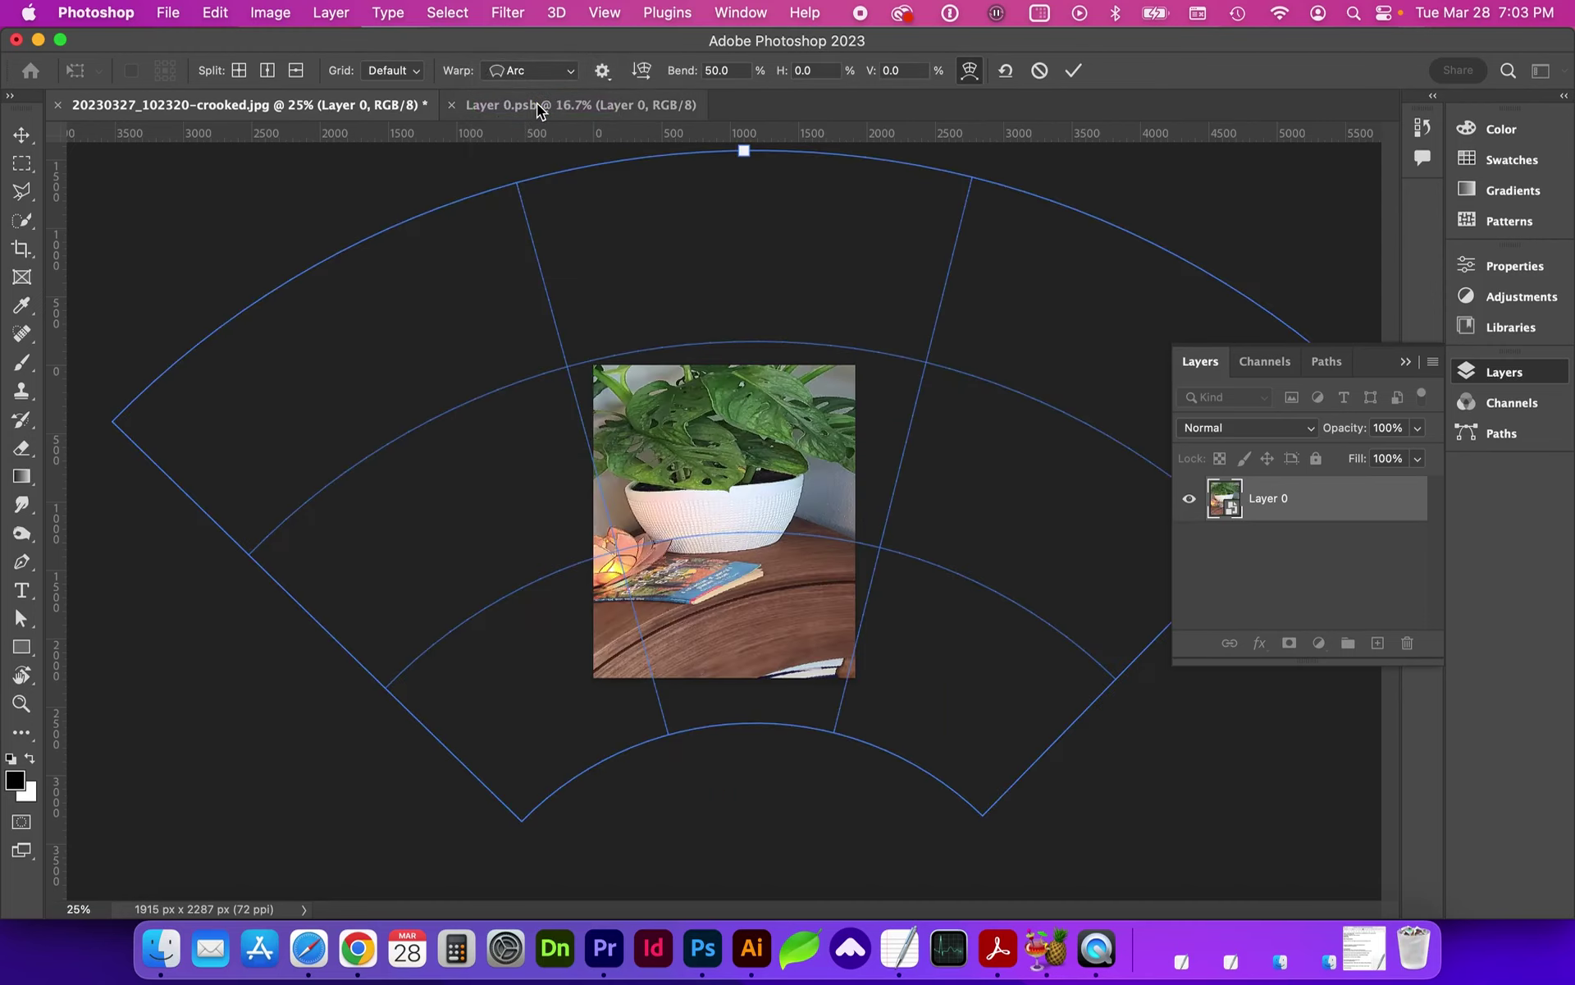
drag(706, 79, 568, 111)
Step: Try the Arch, Wave, Inflate and Twist warp presets on the photo
click(534, 71)
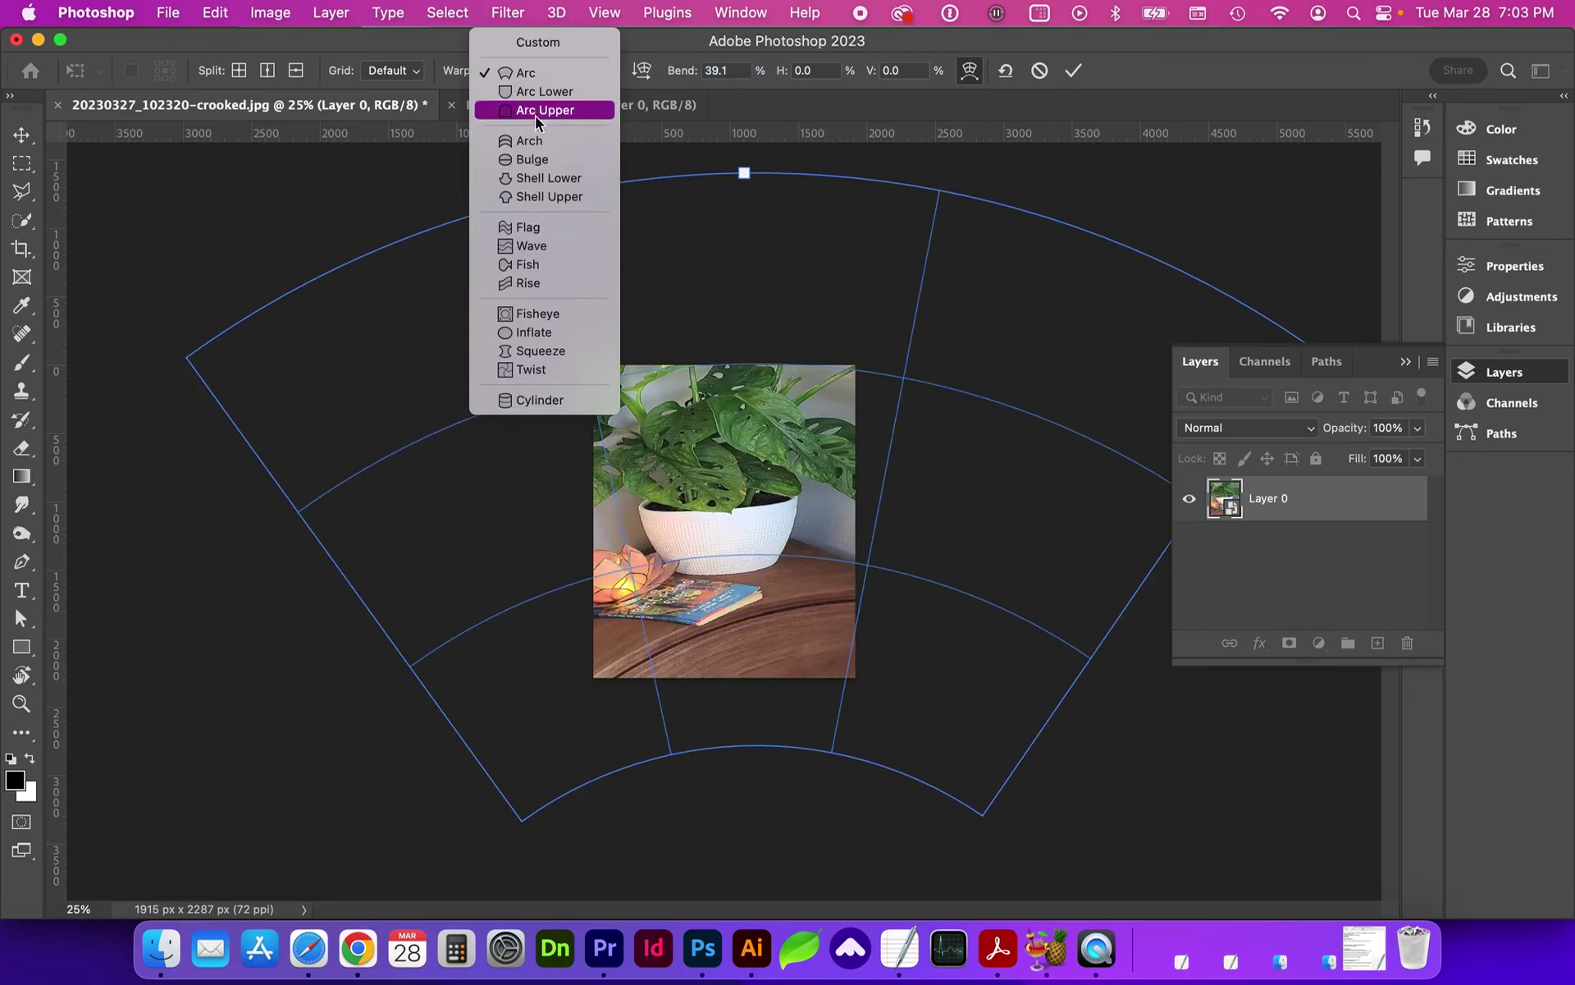
click(521, 140)
click(533, 71)
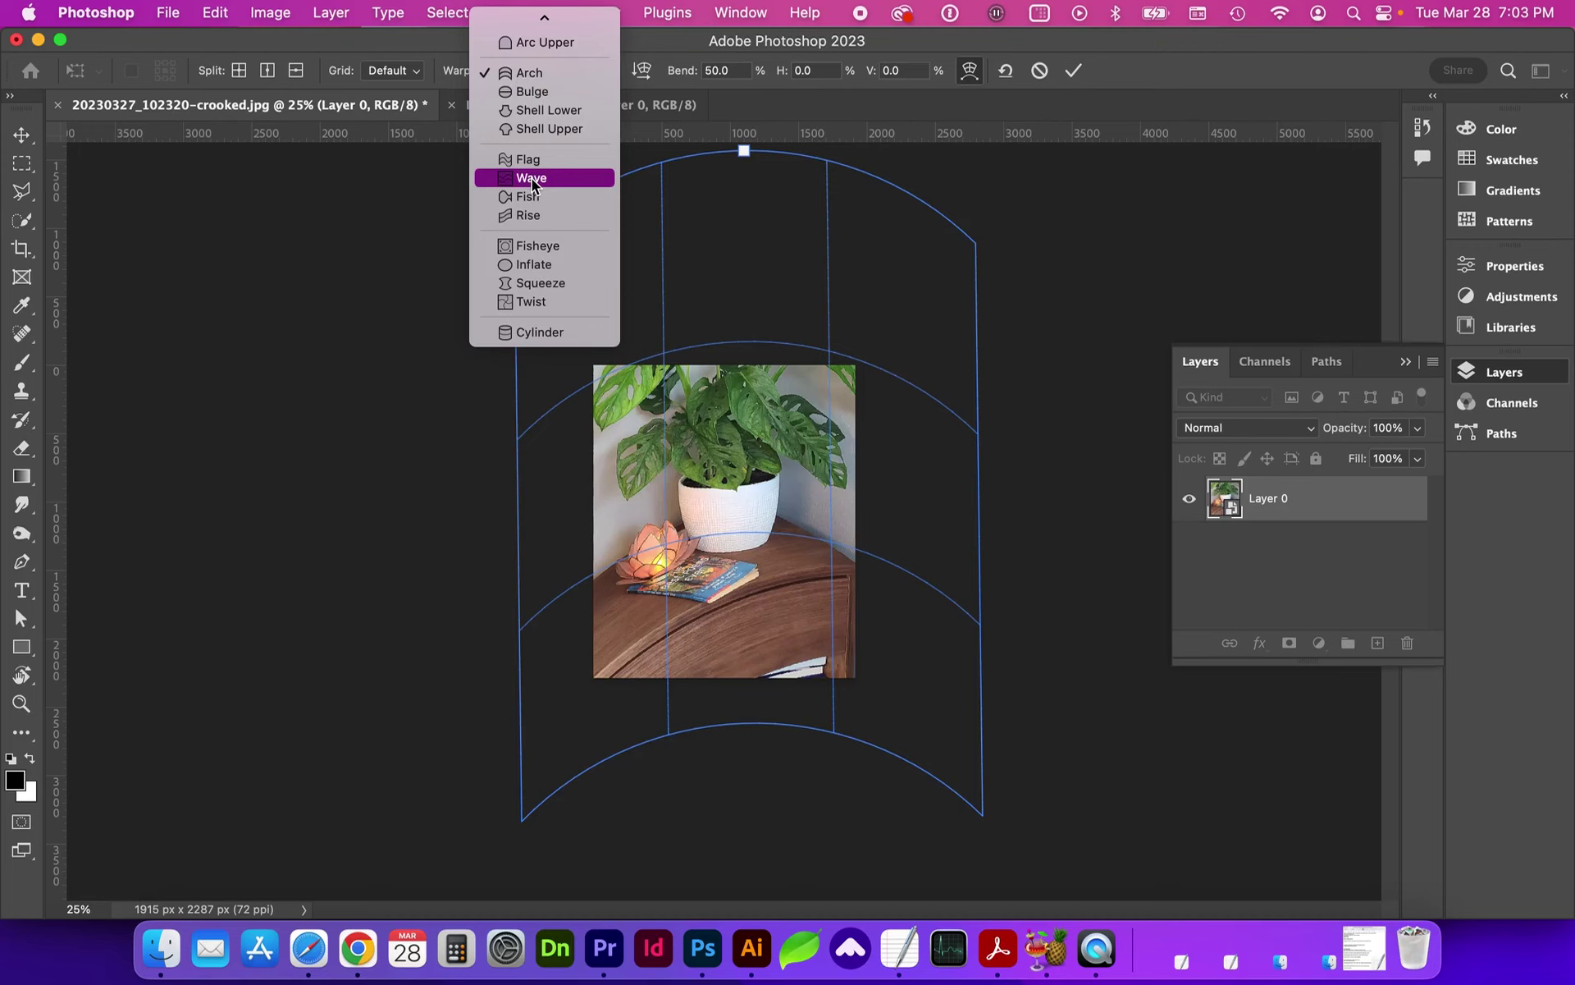
click(531, 177)
click(533, 71)
click(535, 159)
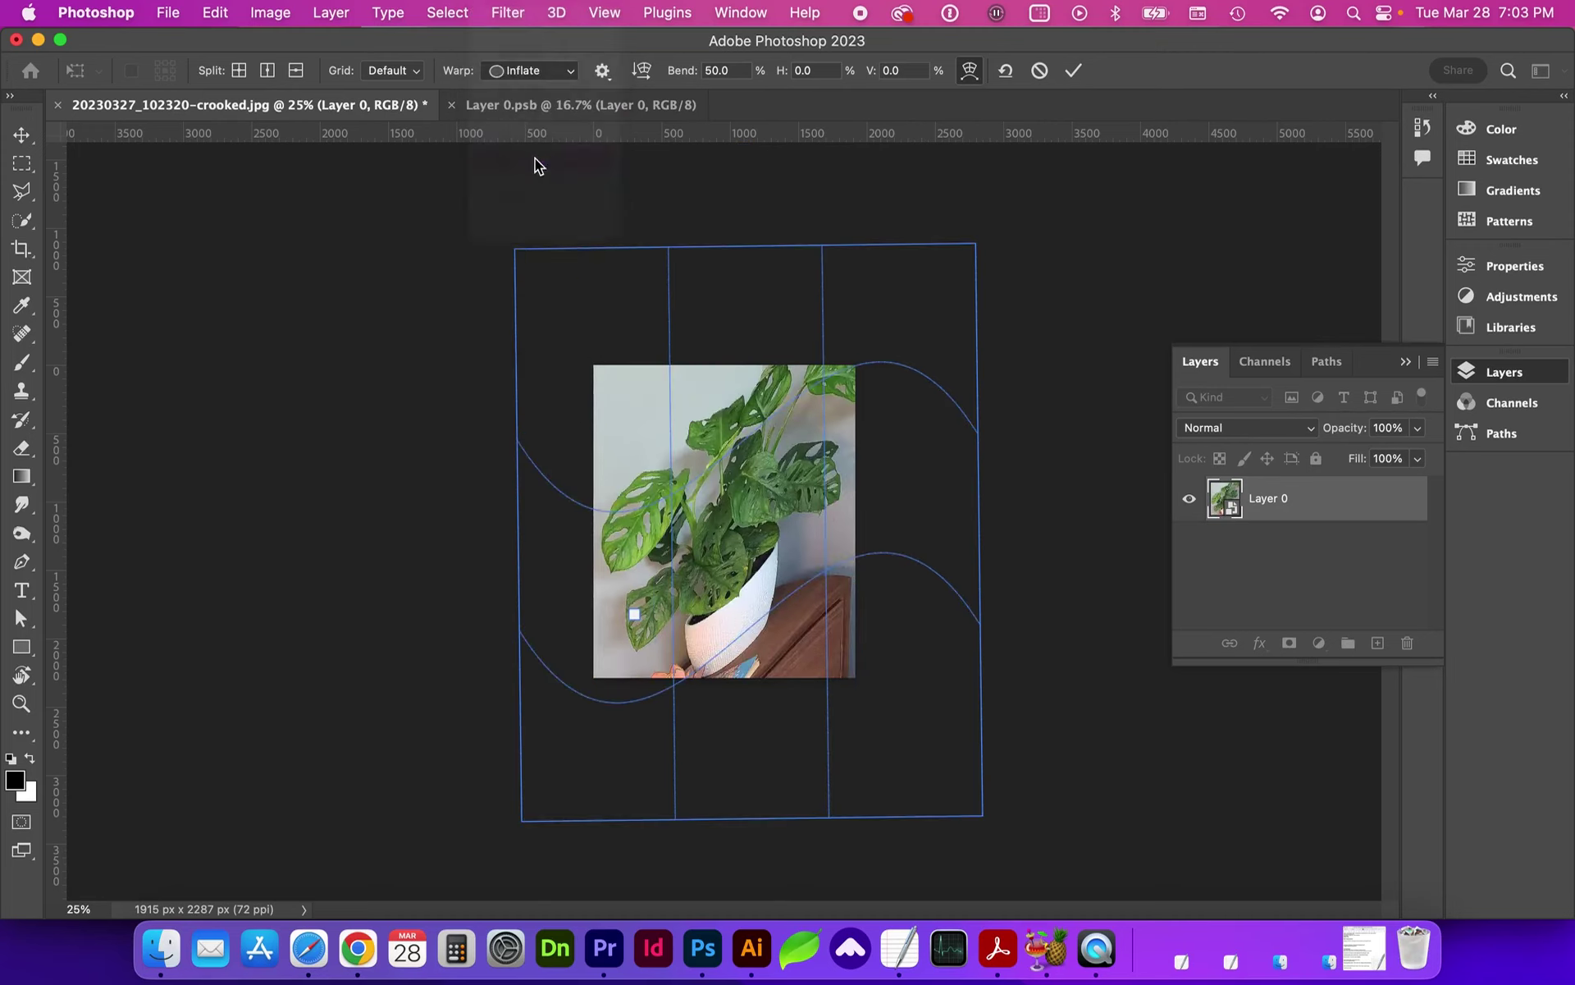
click(534, 72)
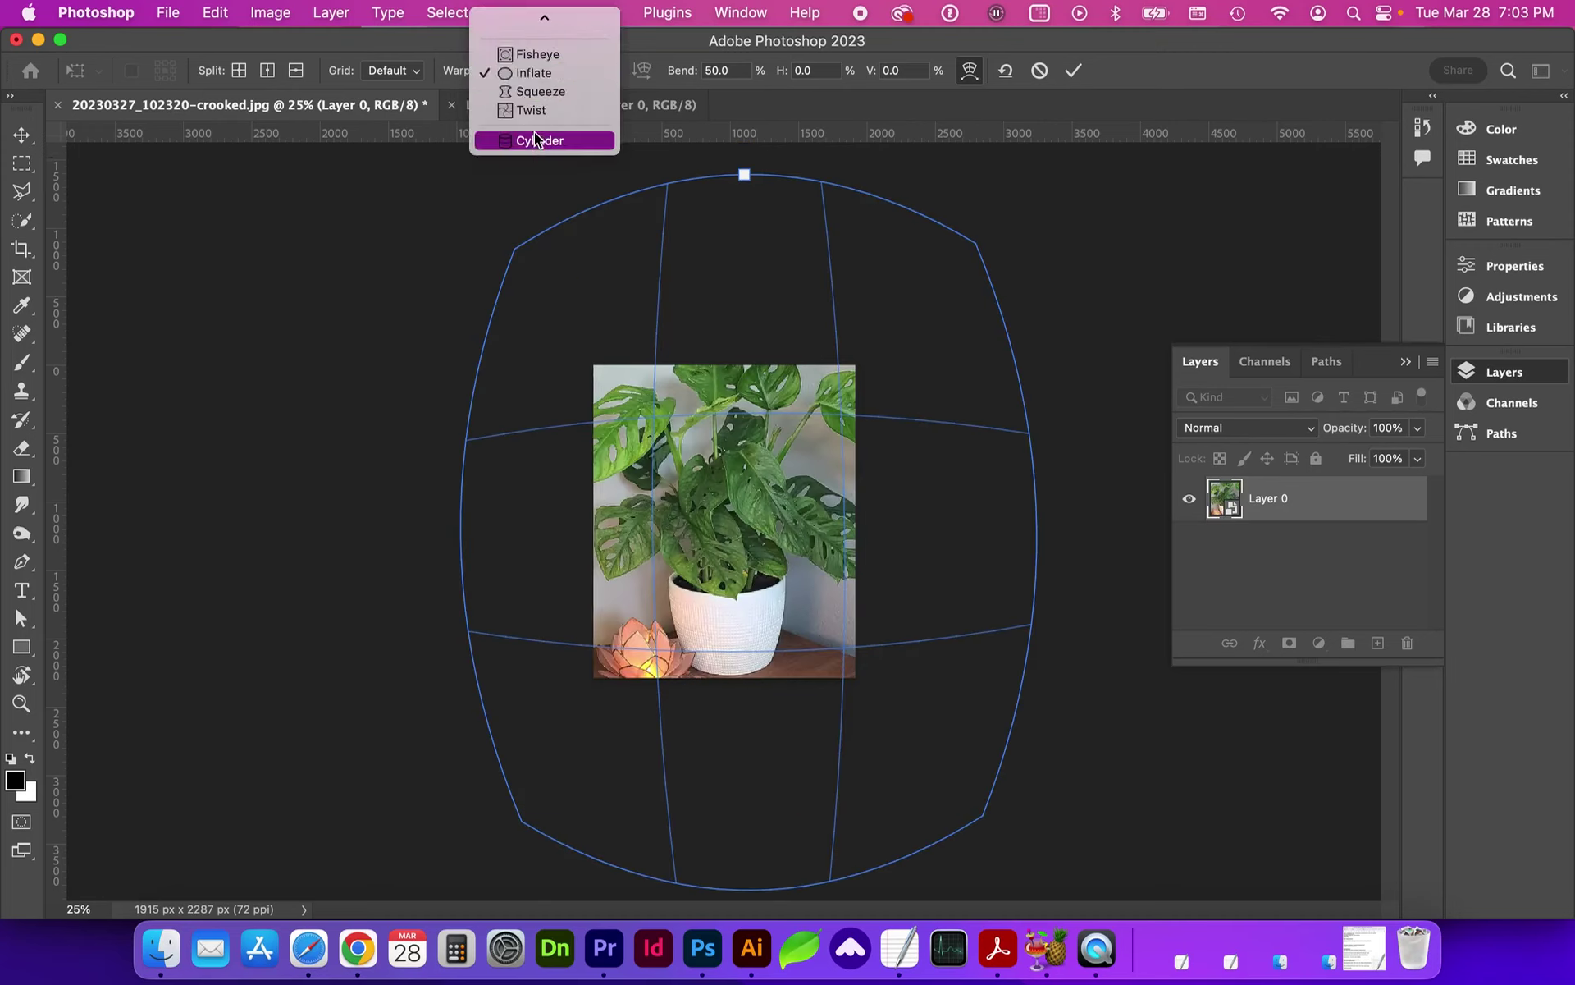
click(532, 110)
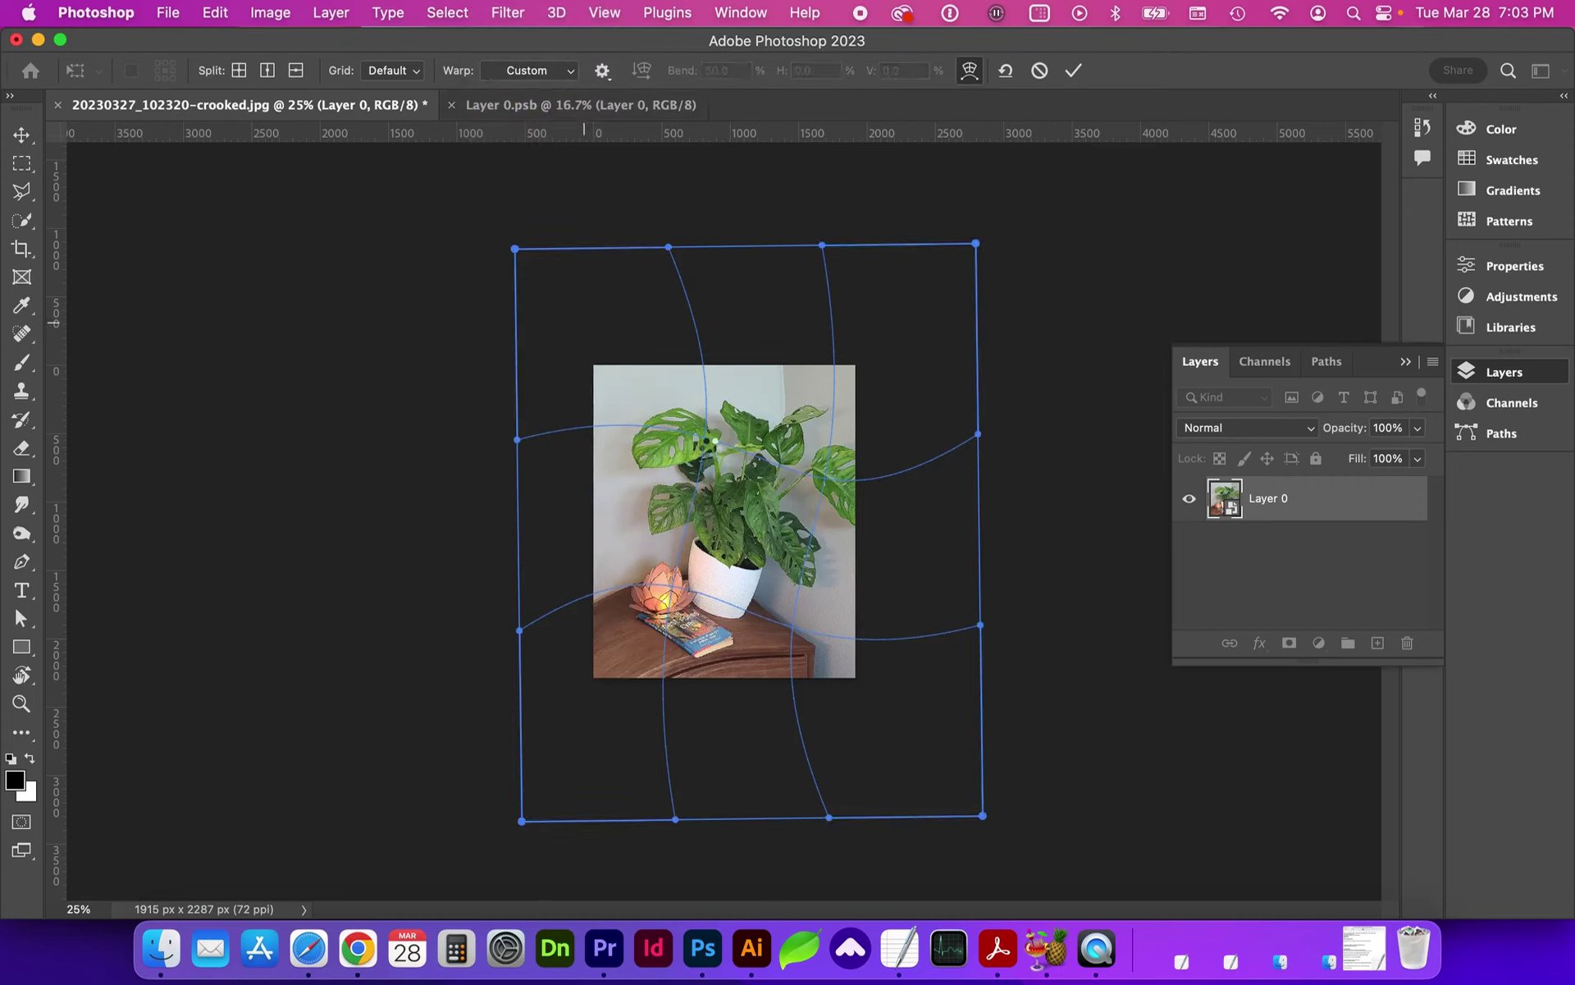
Step: Commit and undo the warp, then reopen Warp mode and cancel, leaving the photo unwarped
key(Return)
key(super+z)
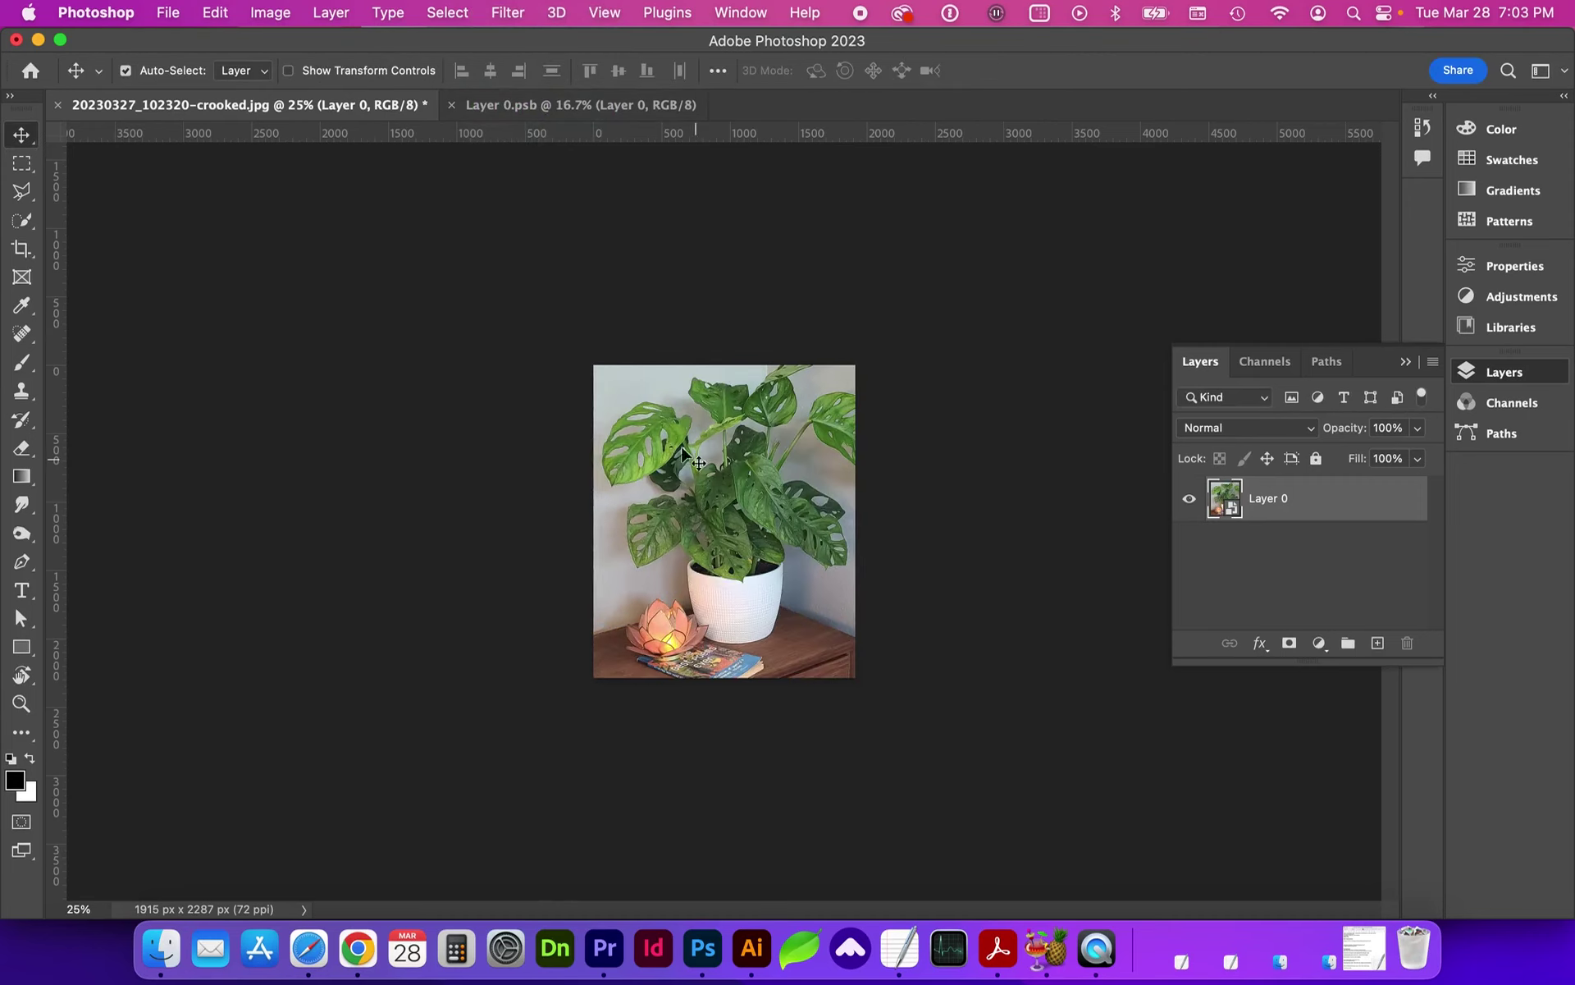
key(super+t)
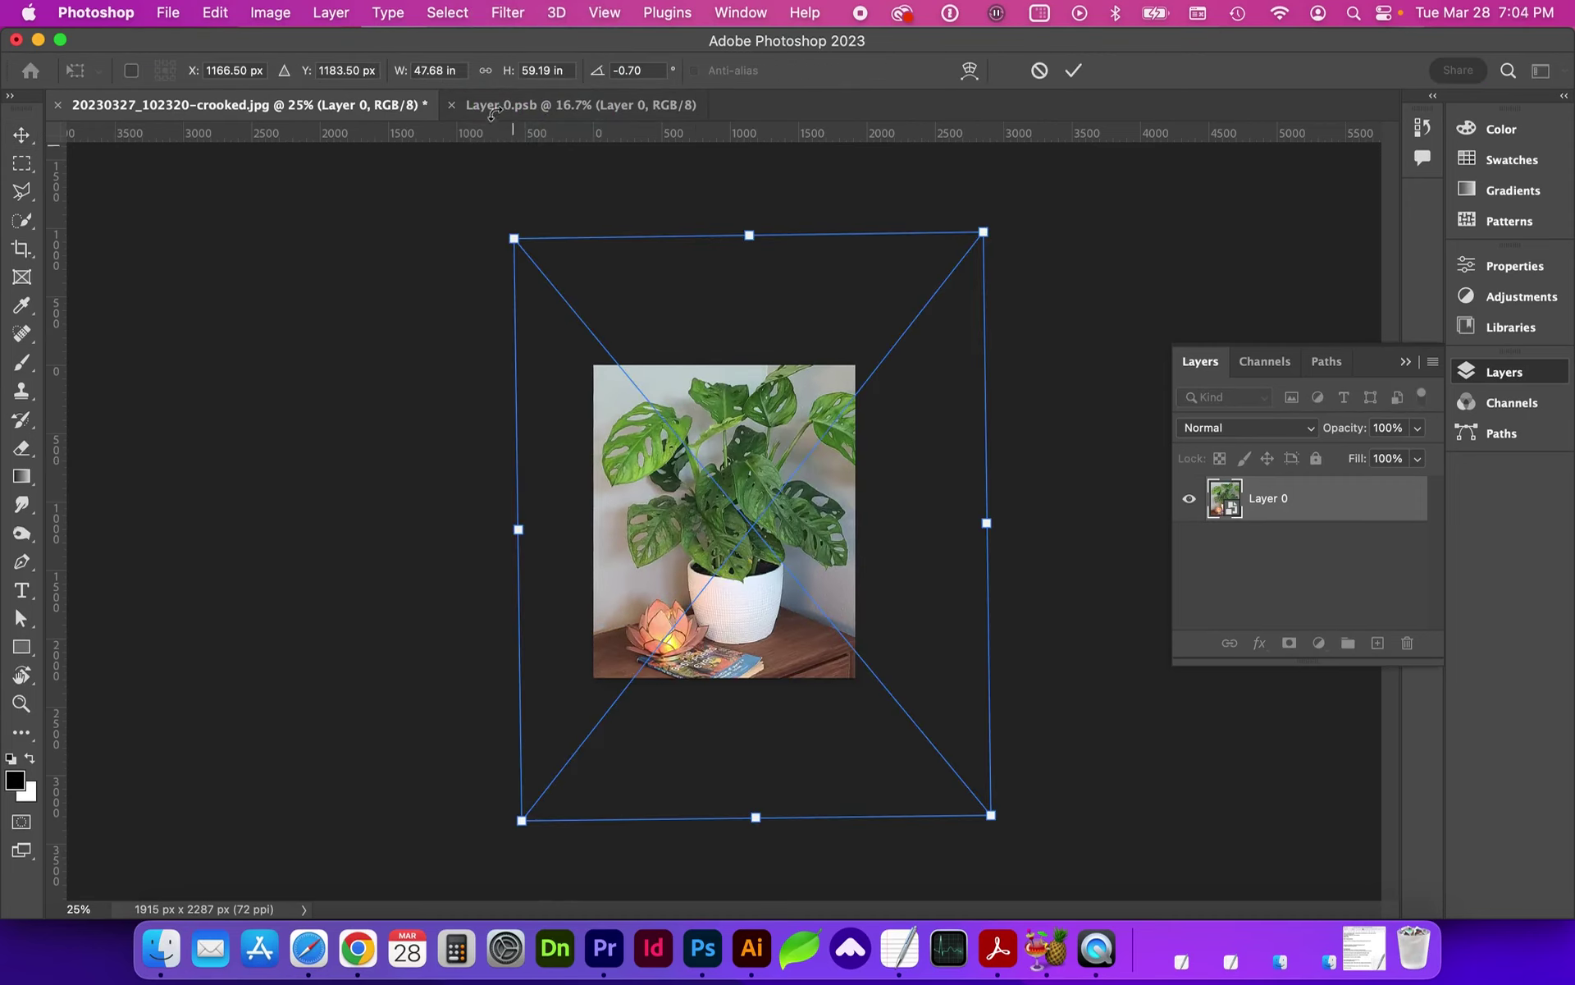
click(971, 72)
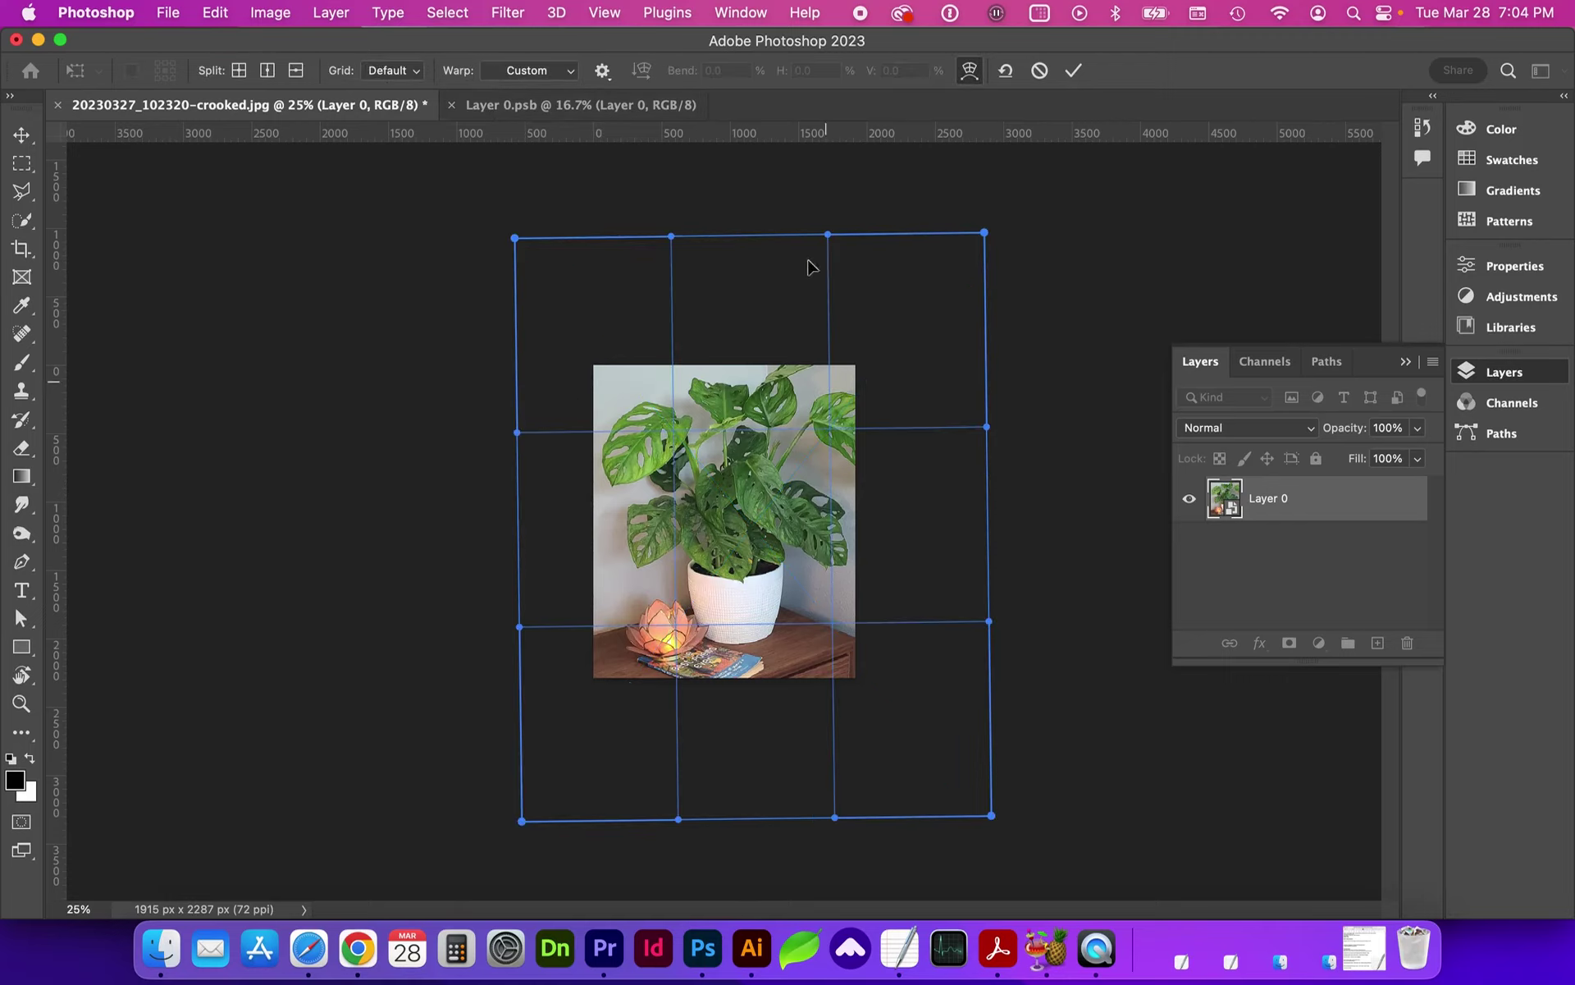
click(530, 73)
click(529, 69)
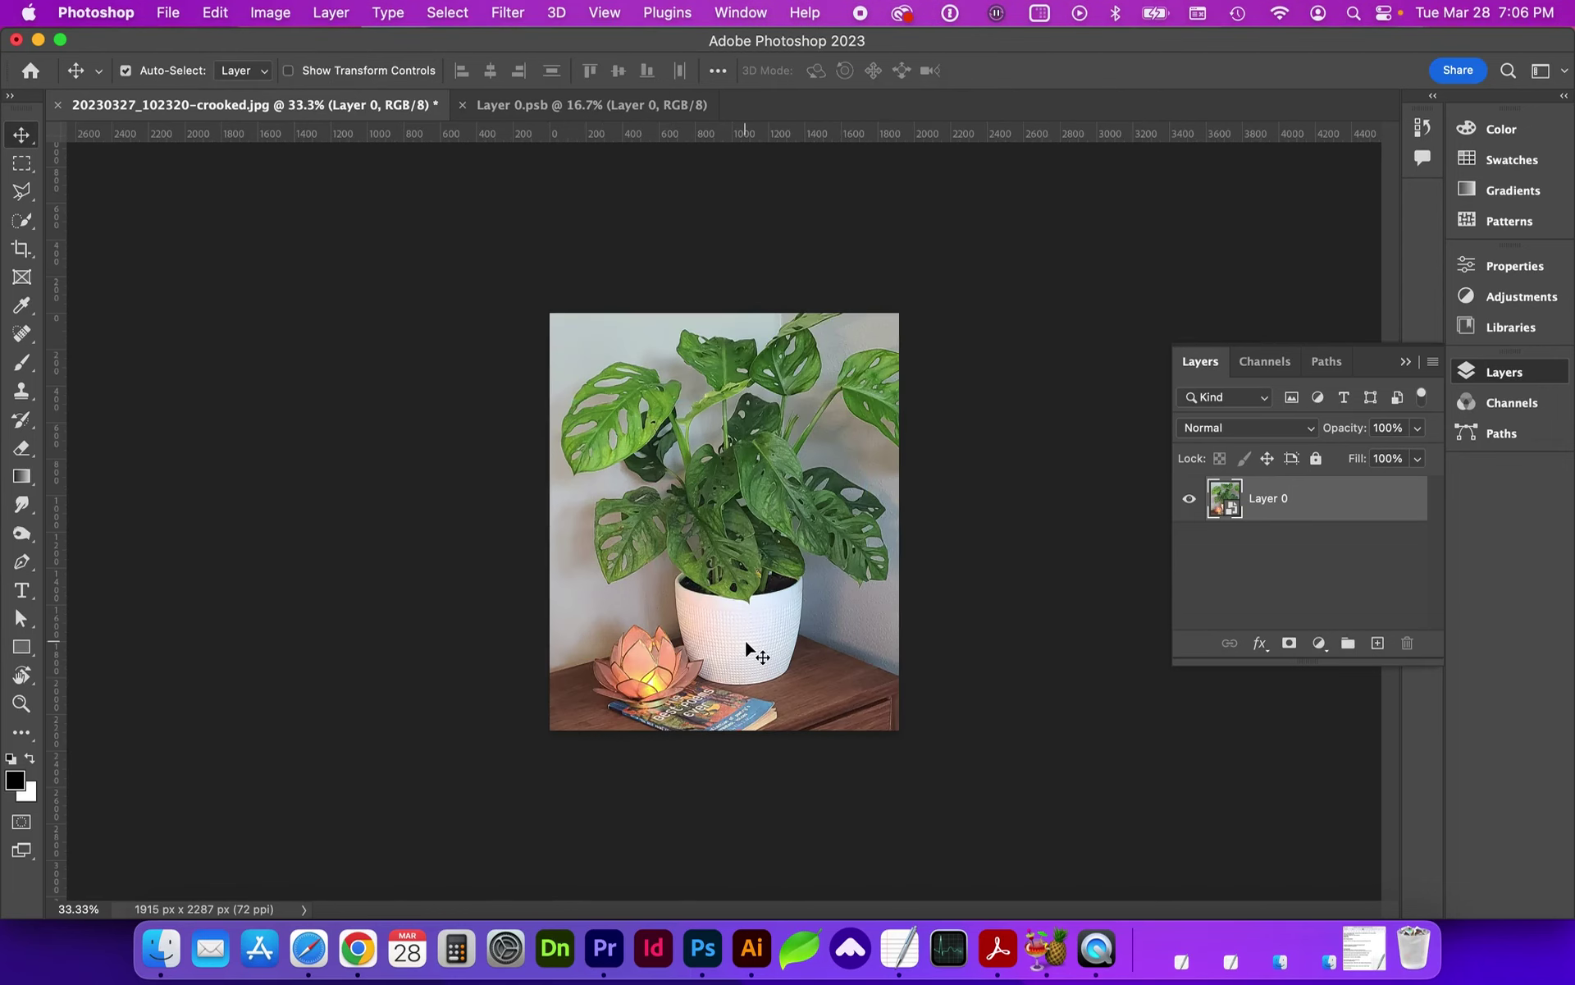
Step: Select the whole canvas, add a layer mask from it, and convert Layer 0 to a smart object
key(super+t)
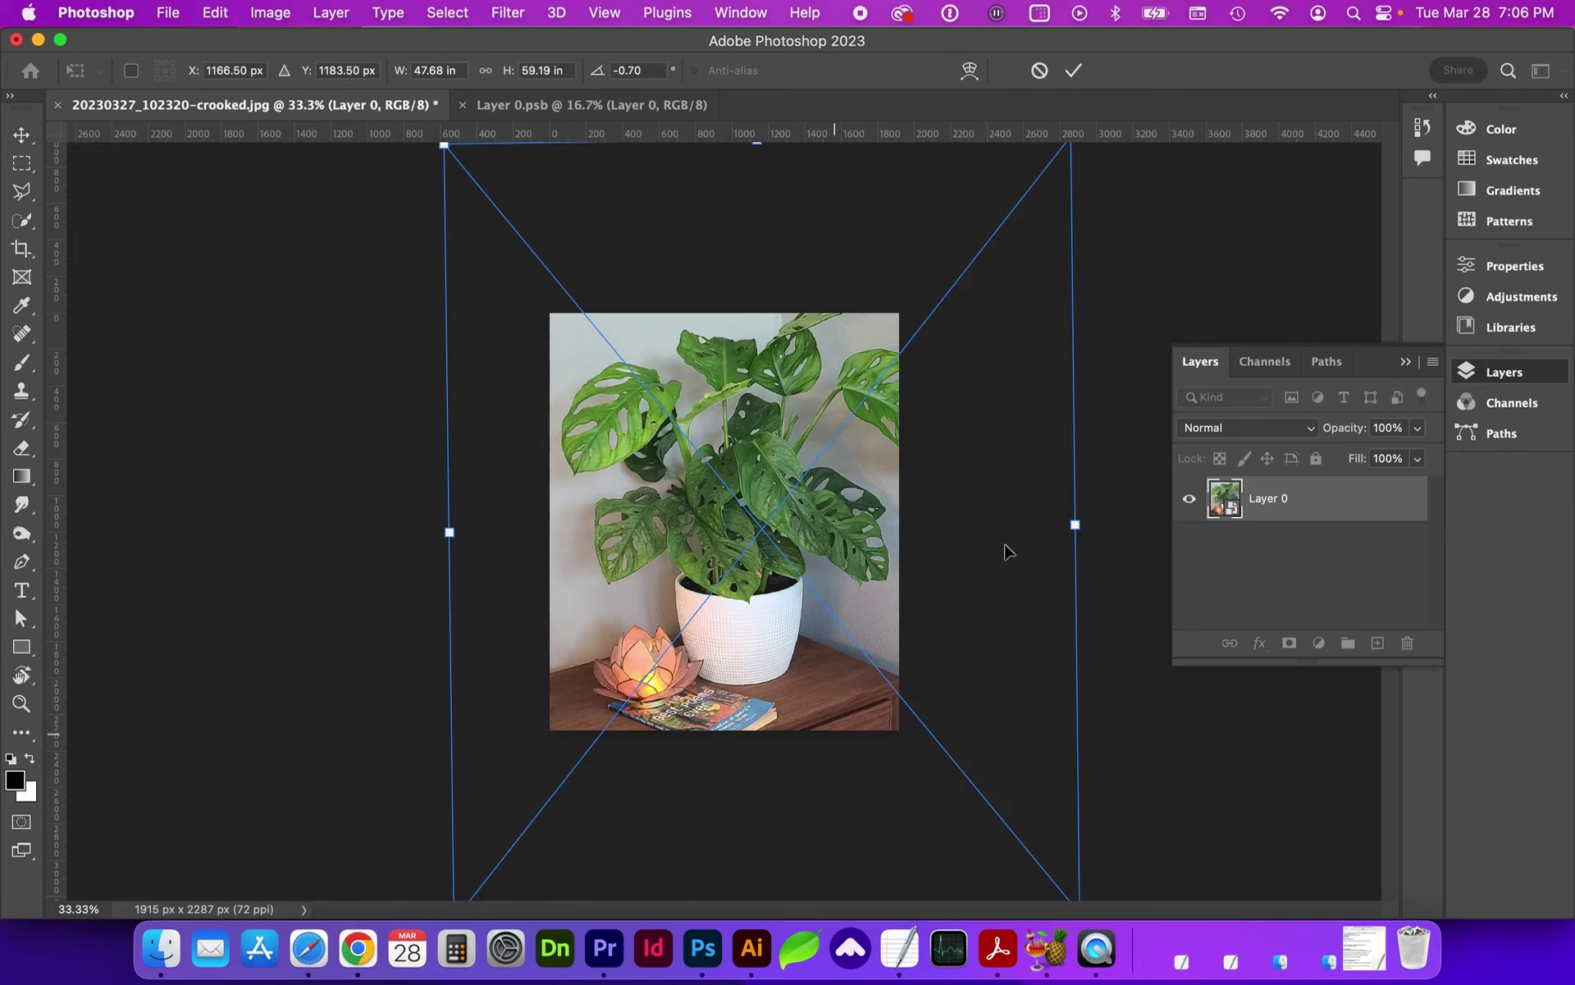
key(Return)
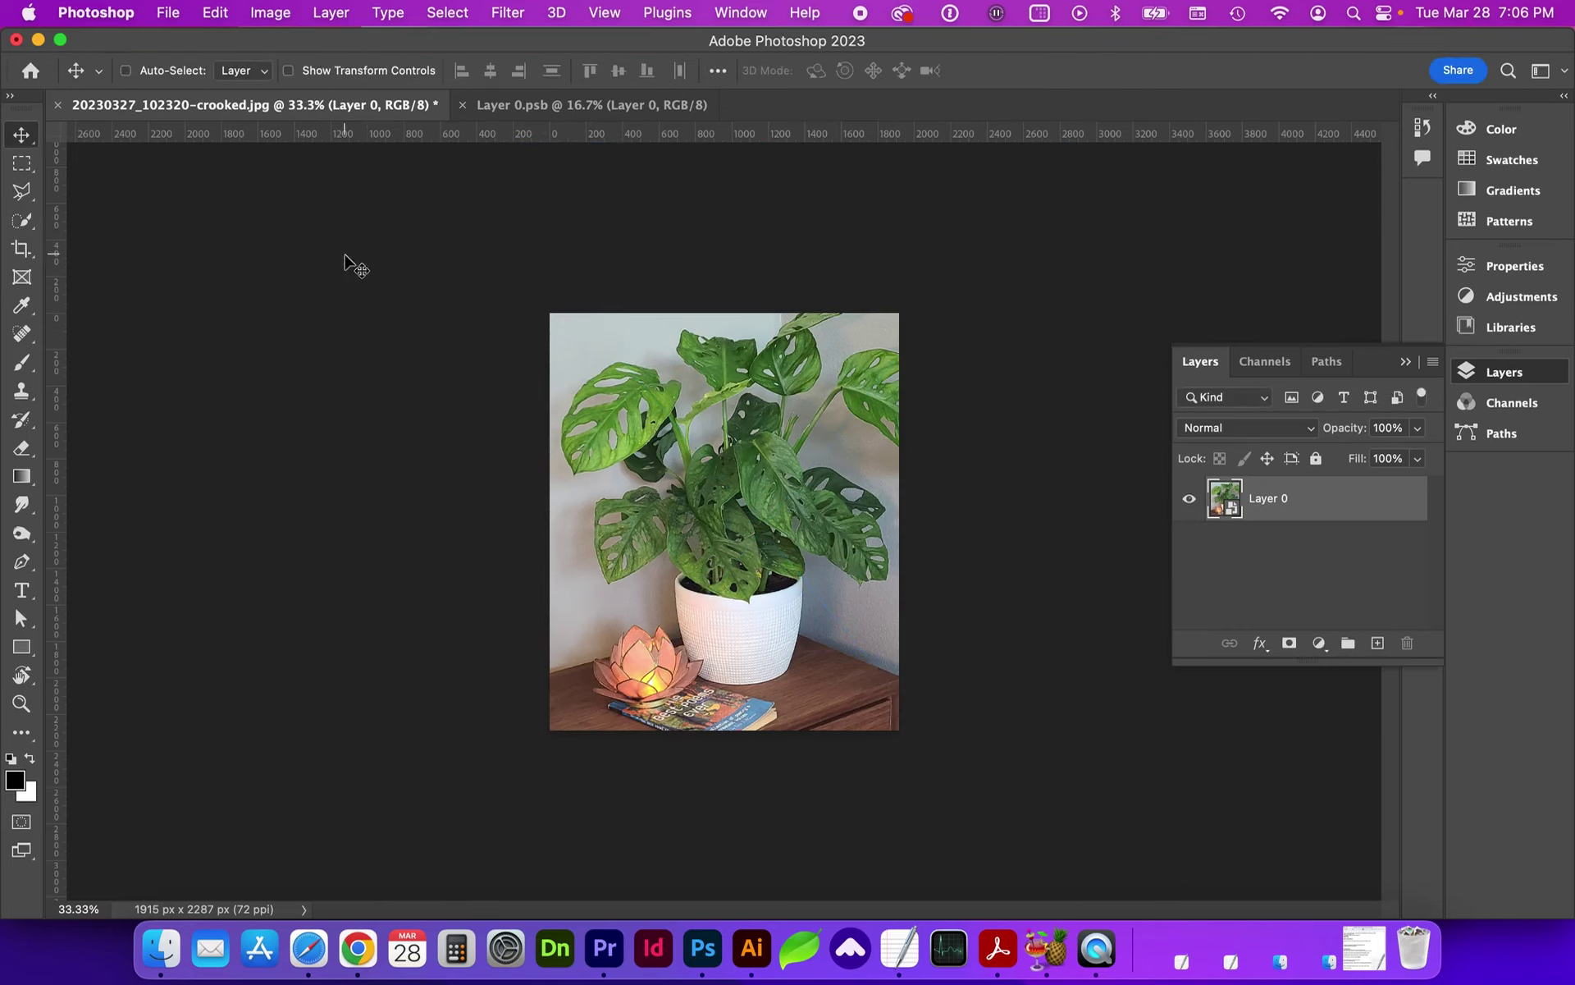
key(super+a)
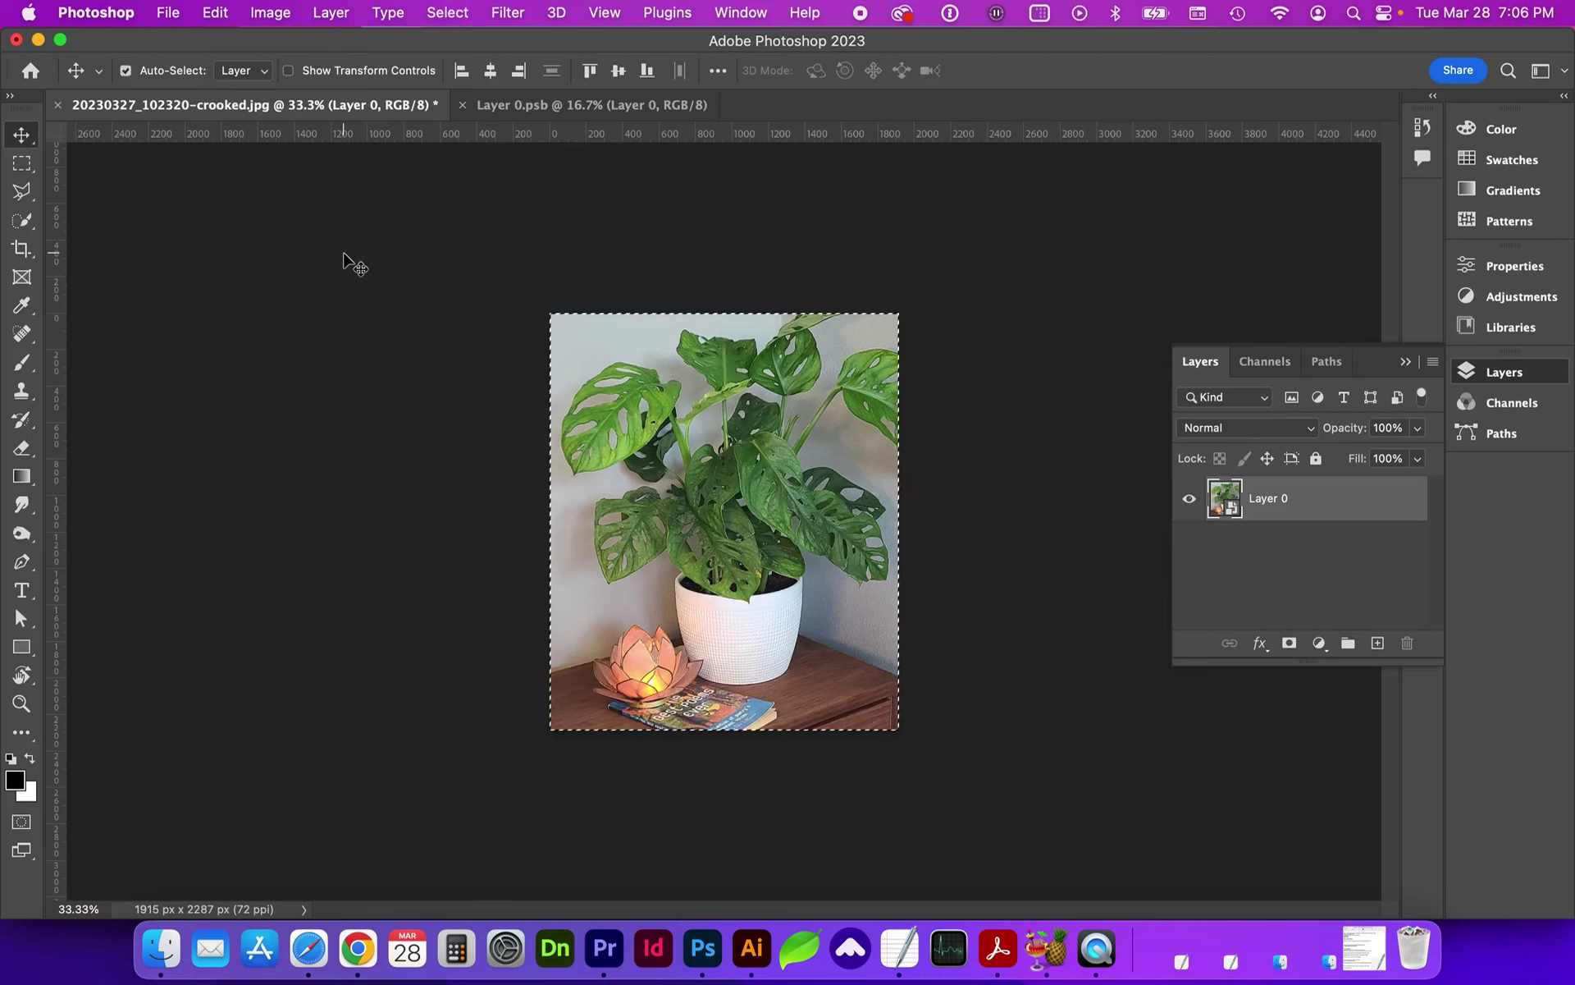
click(447, 12)
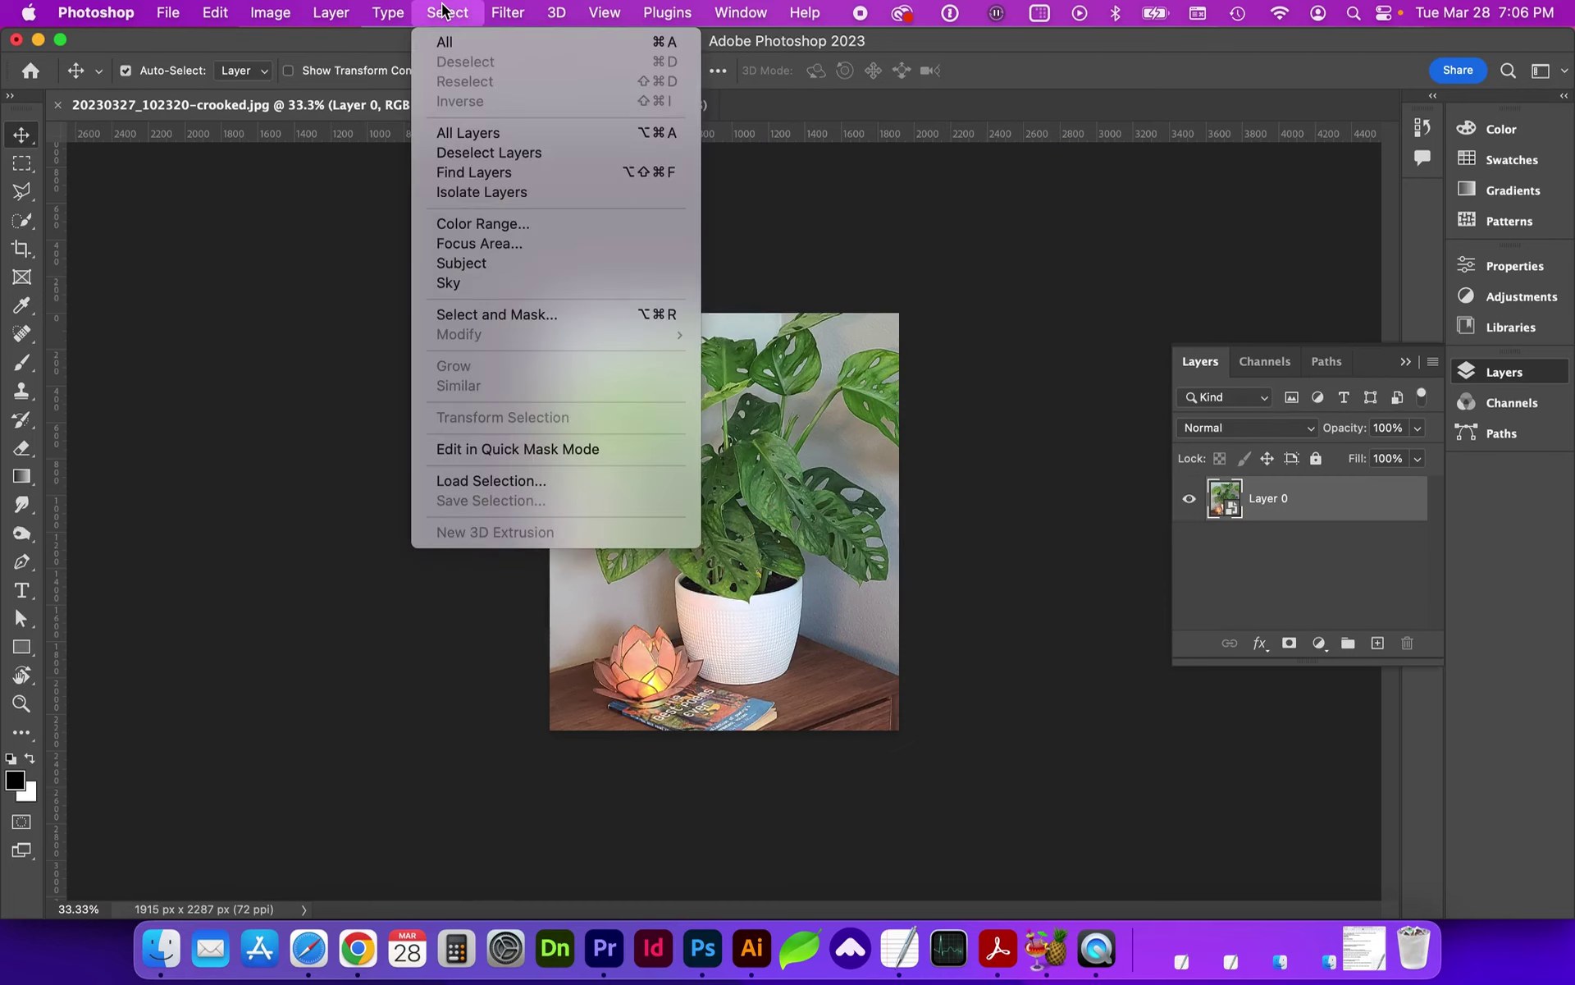
click(458, 42)
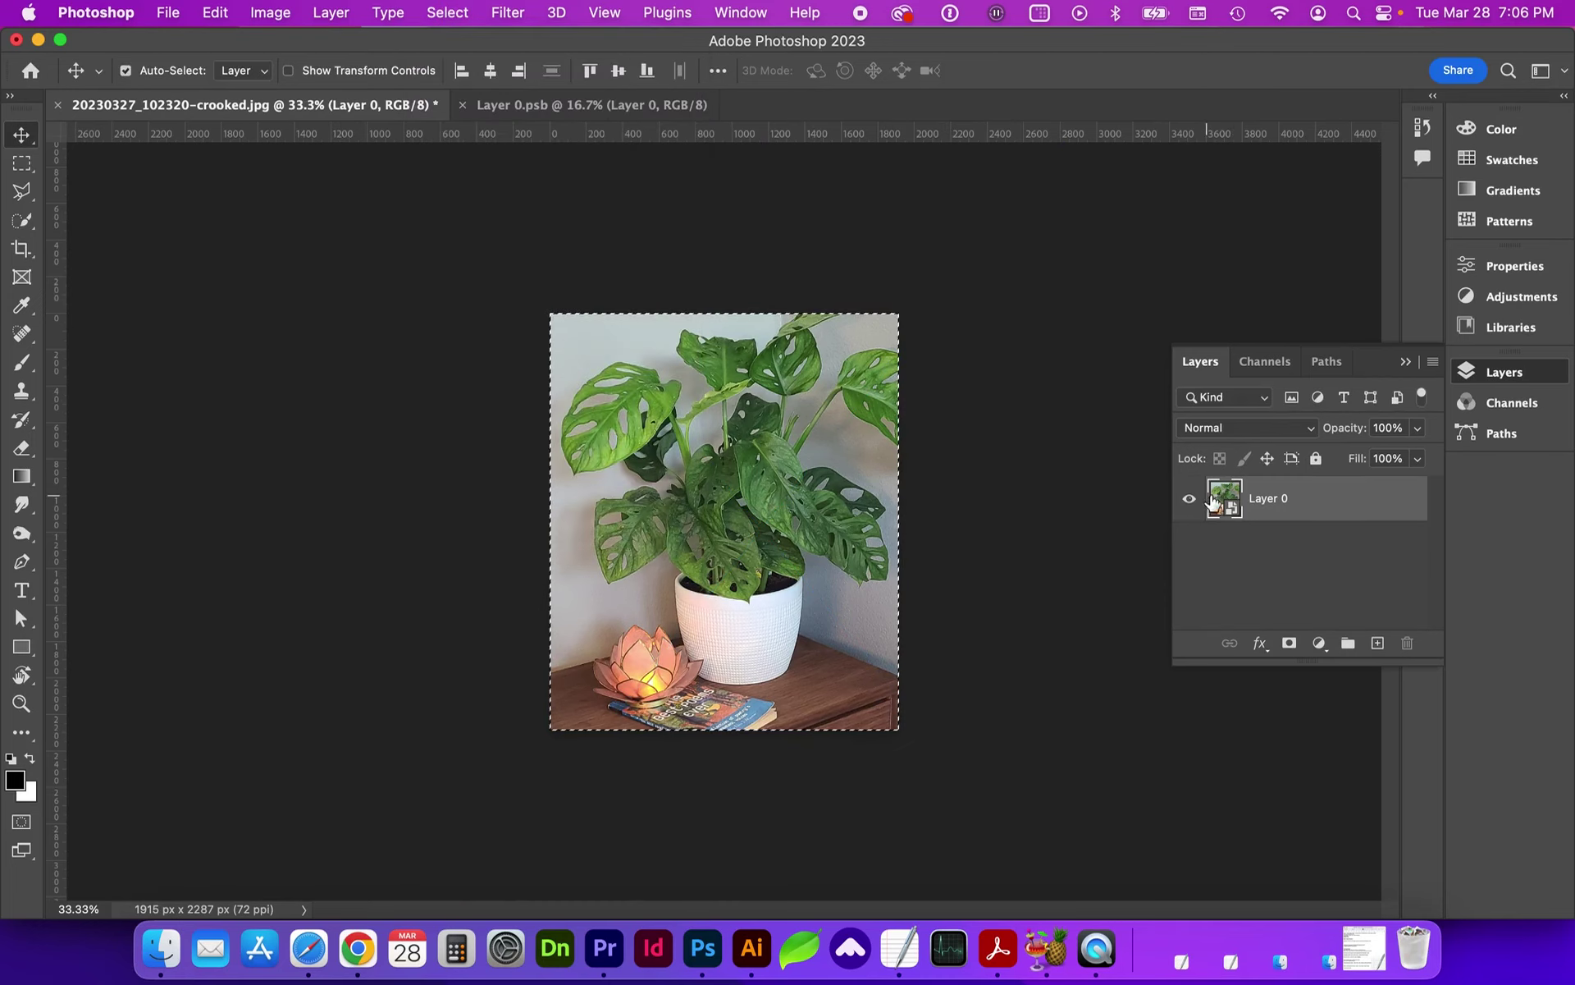
click(1290, 646)
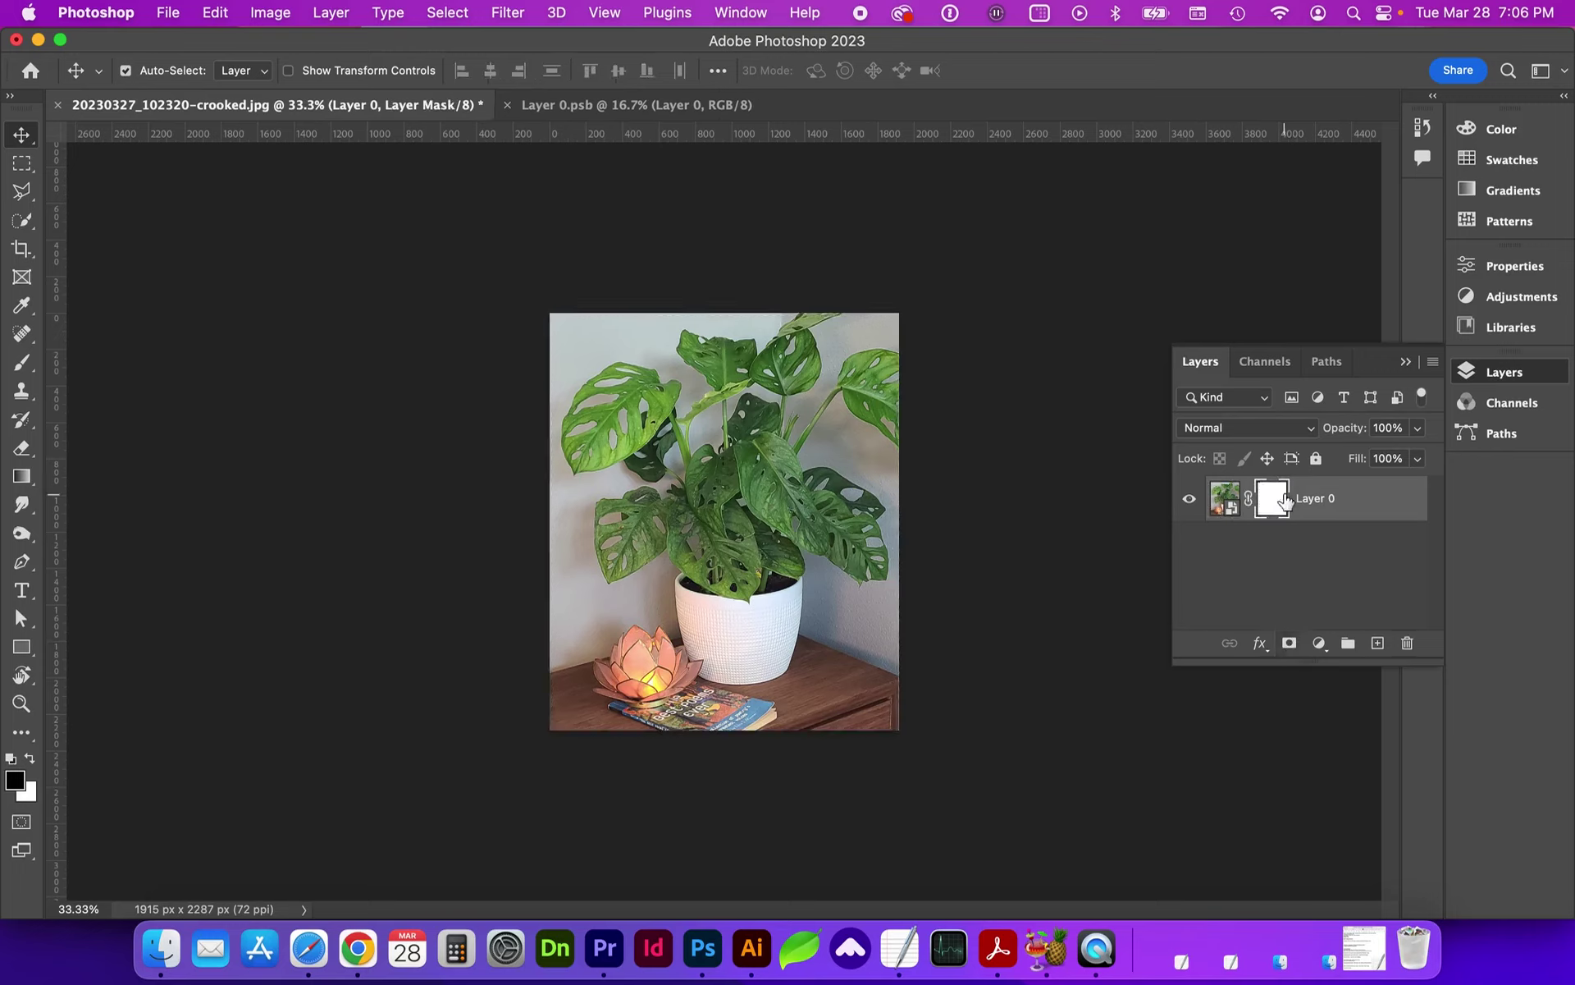
right_click(1355, 494)
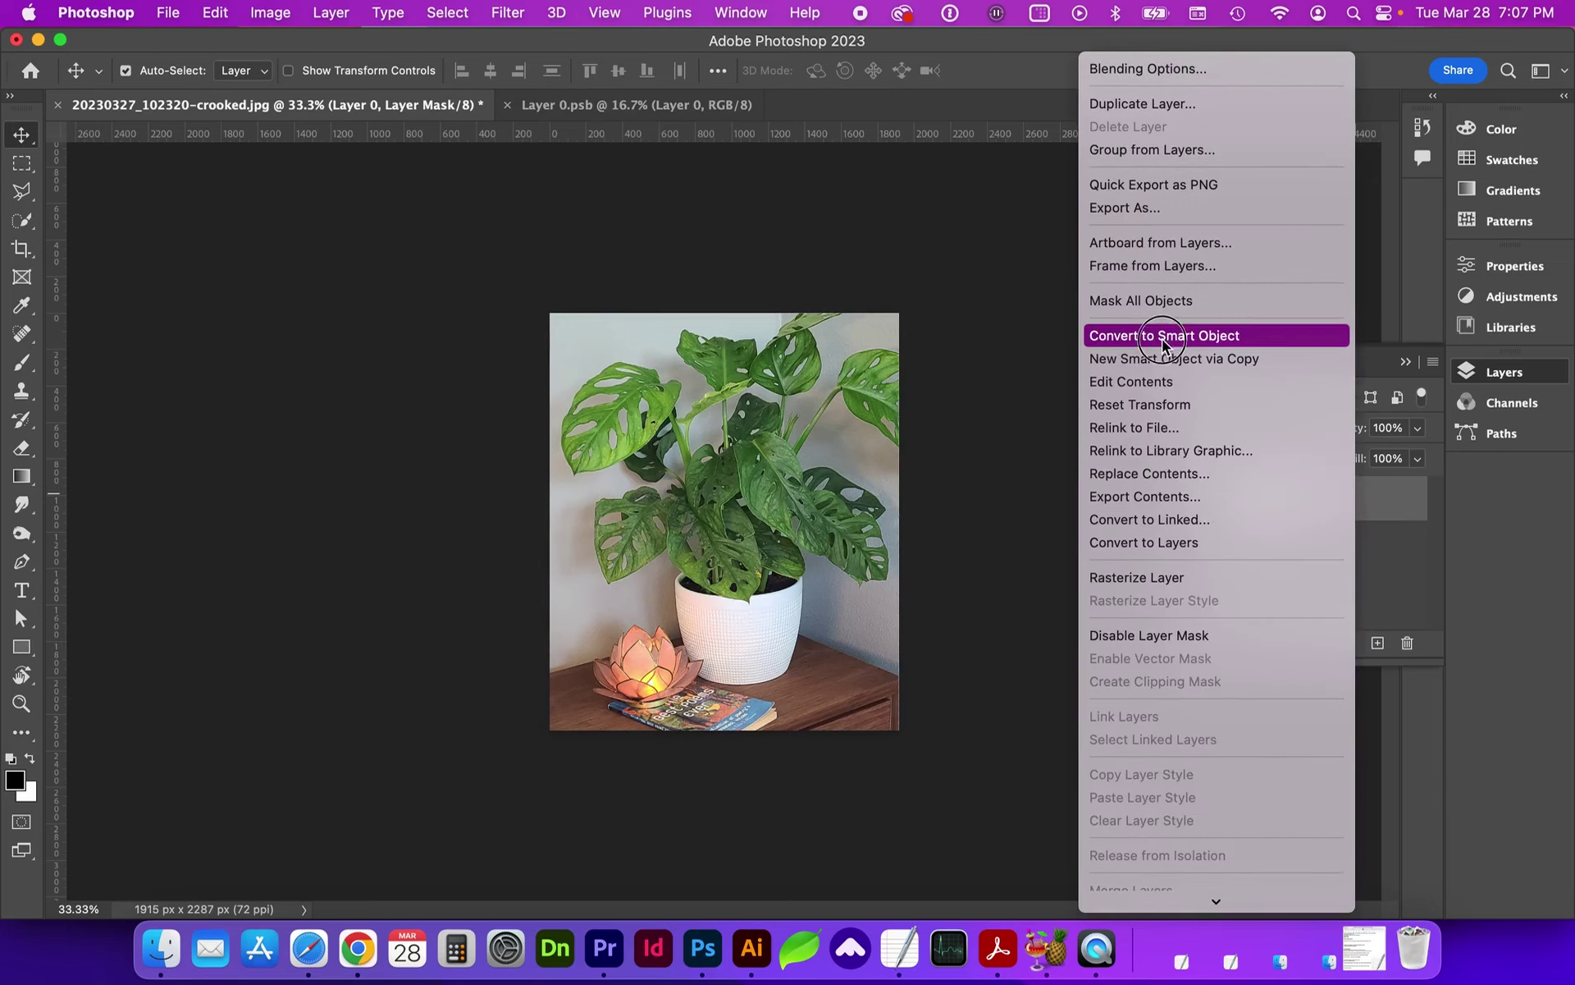
click(1163, 336)
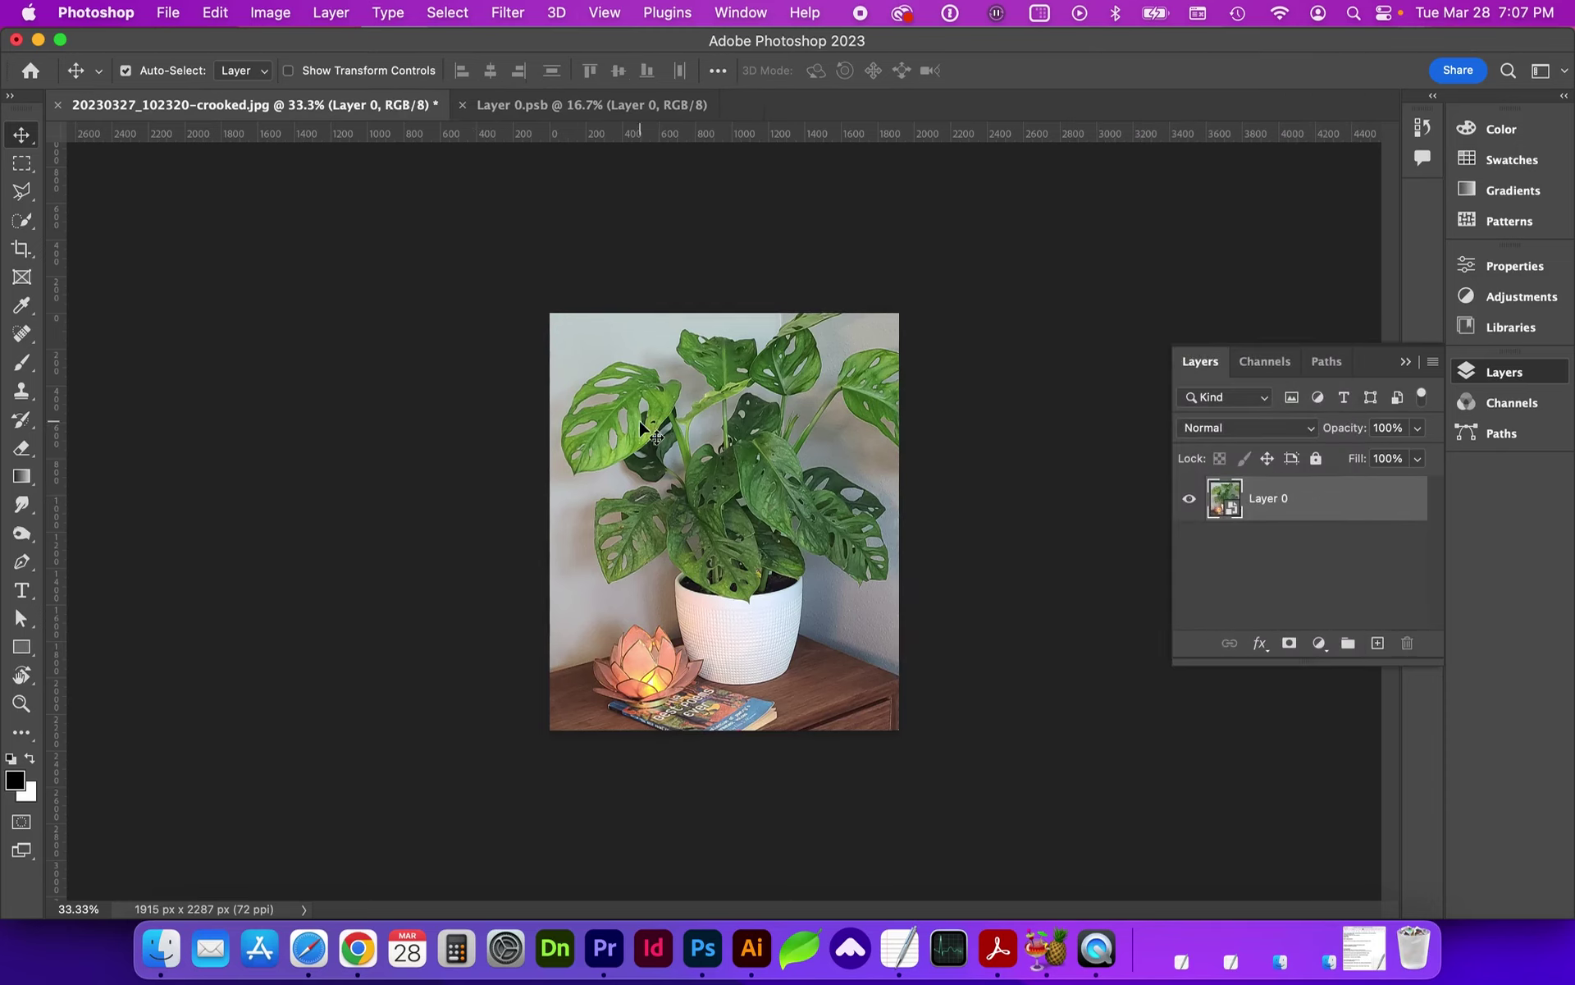
Step: Enlarge and slightly rotate the smart object, shifting it up and right to frame the pot and lotus
click(216, 14)
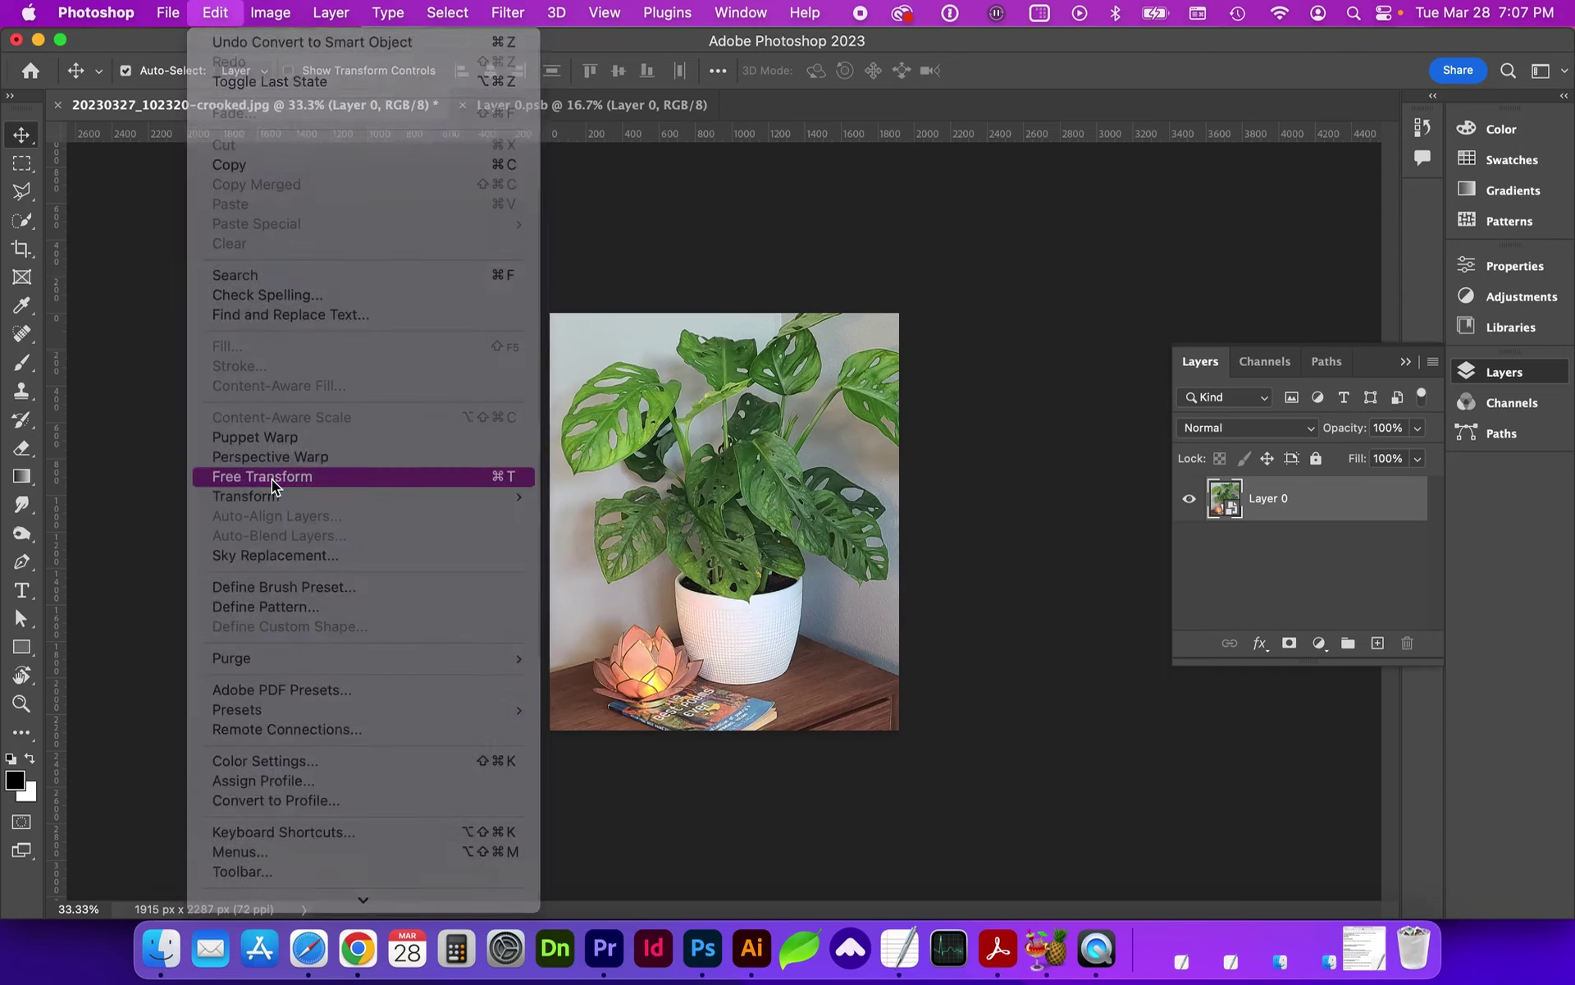
click(273, 478)
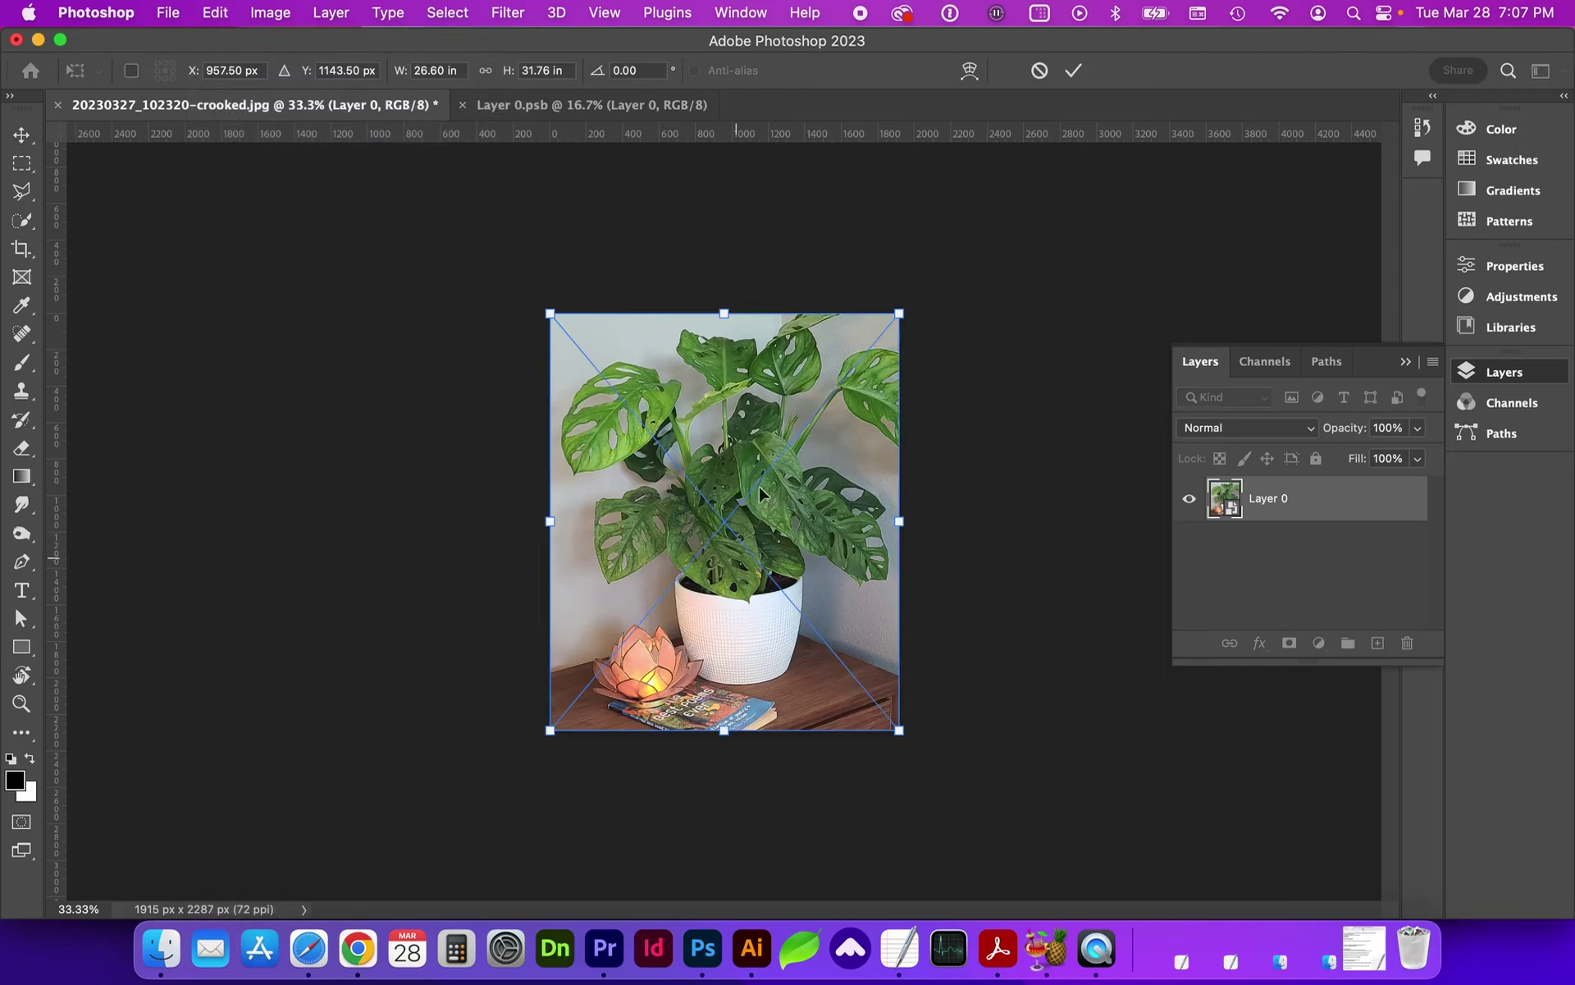
drag(723, 318, 1008, 175)
drag(845, 495, 914, 366)
key(Return)
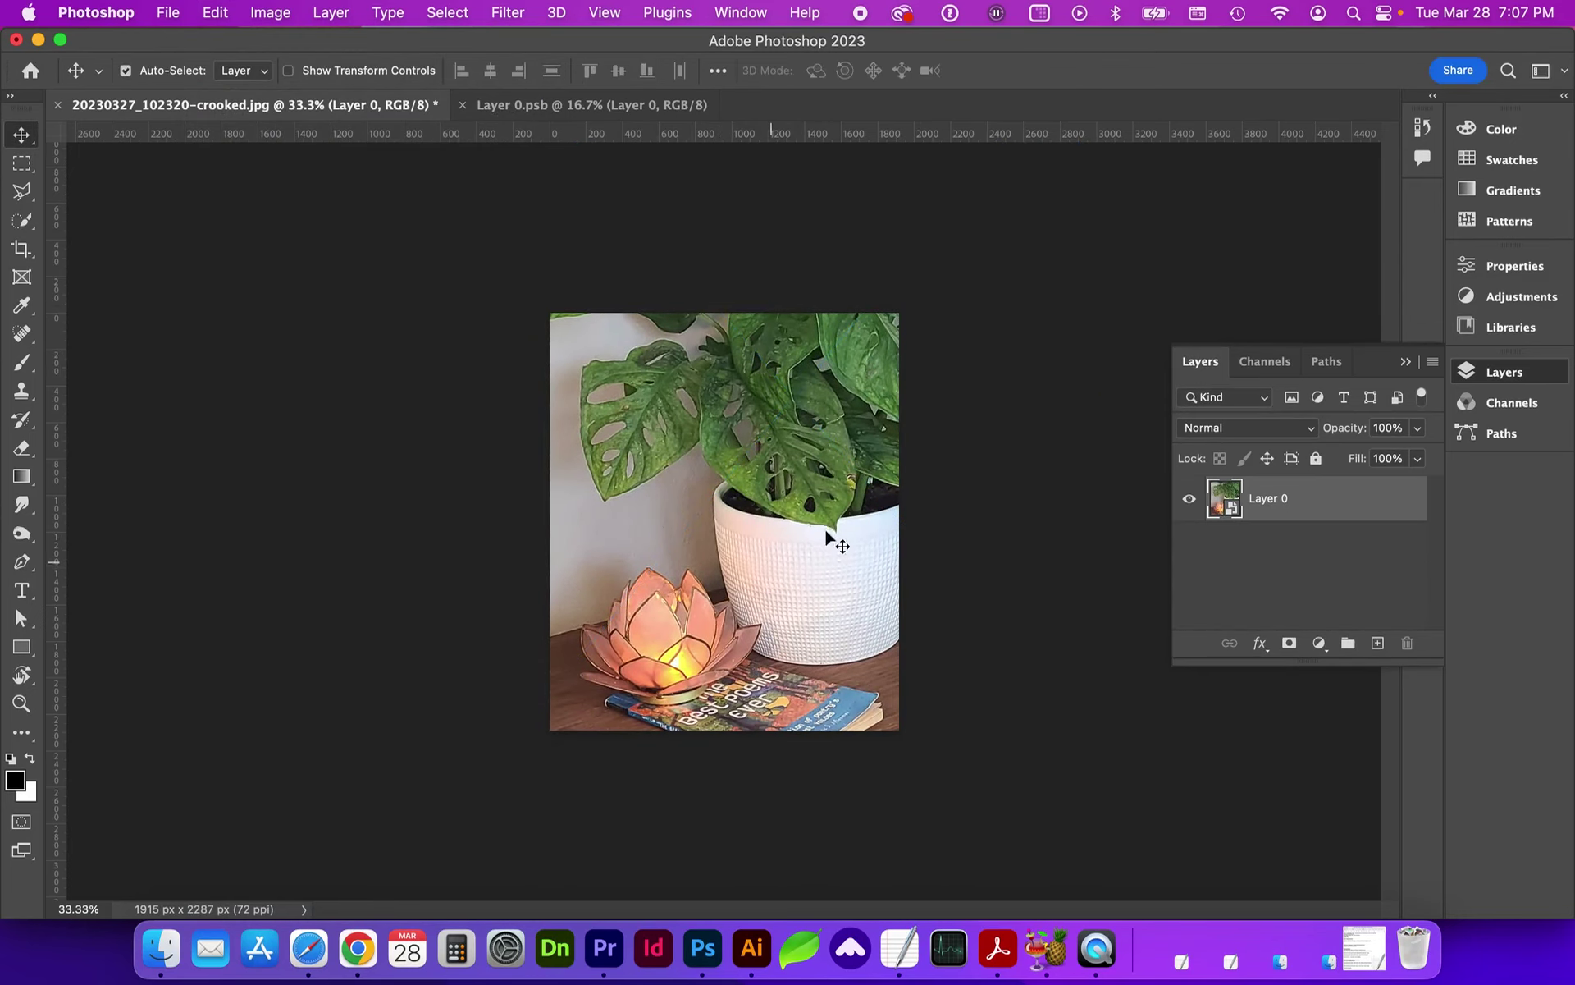
Step: View the smart object's .psb contents, then back in crooked.jpg undo the enlargement to show the whole plant
double_click(1236, 486)
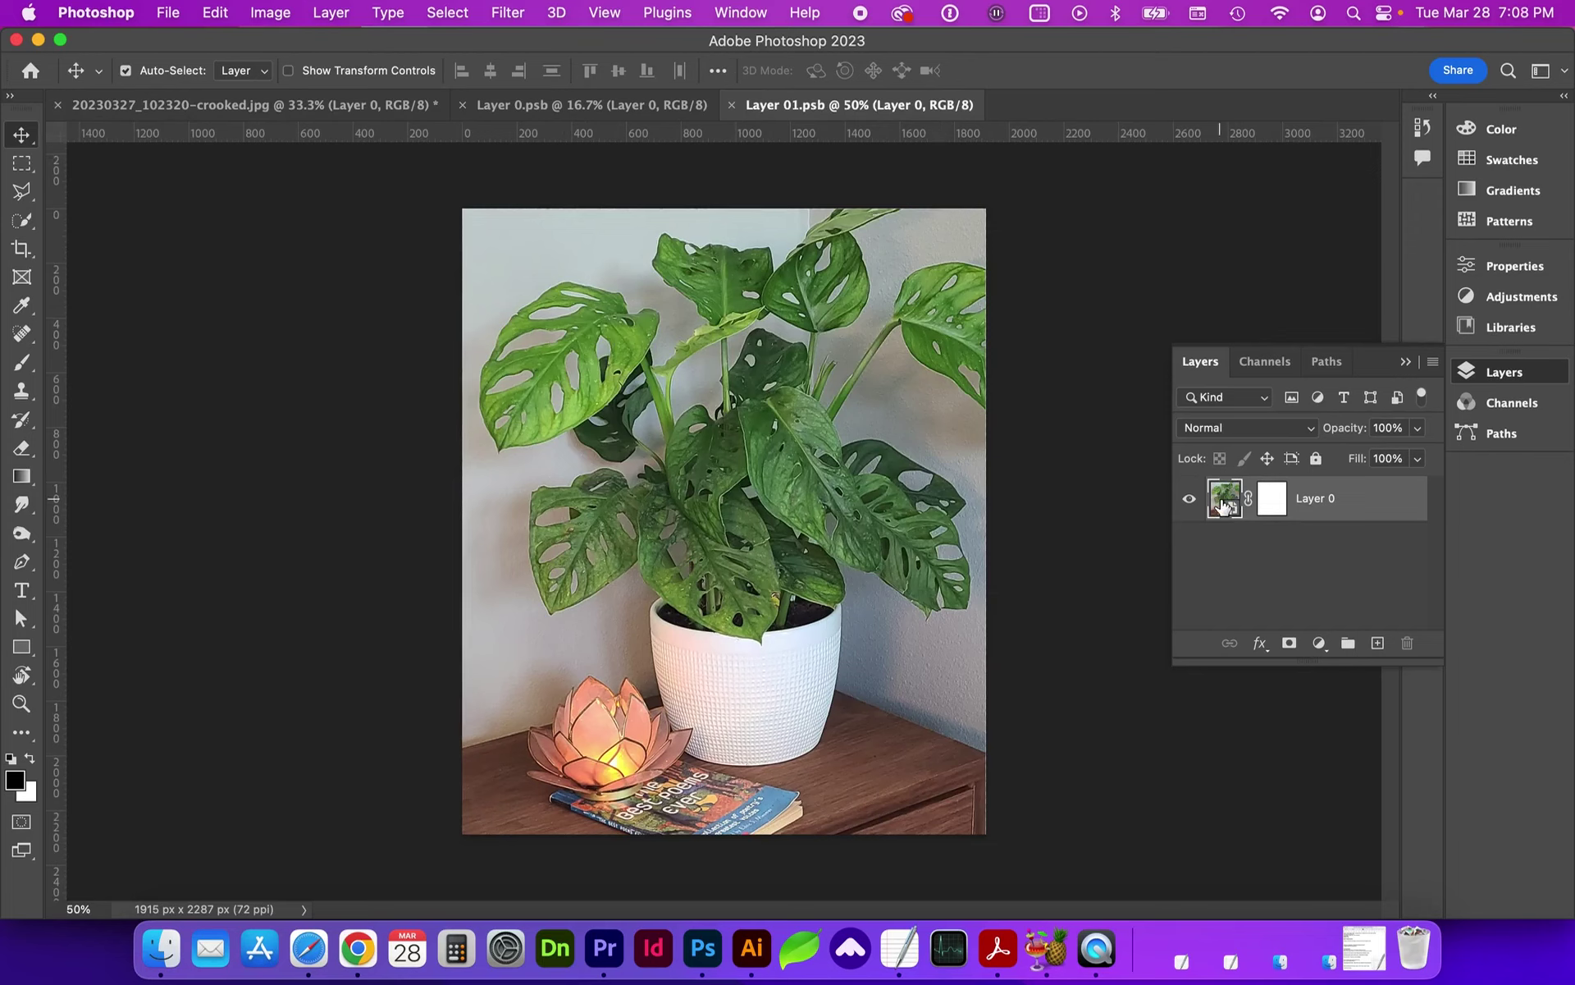
double_click(1224, 497)
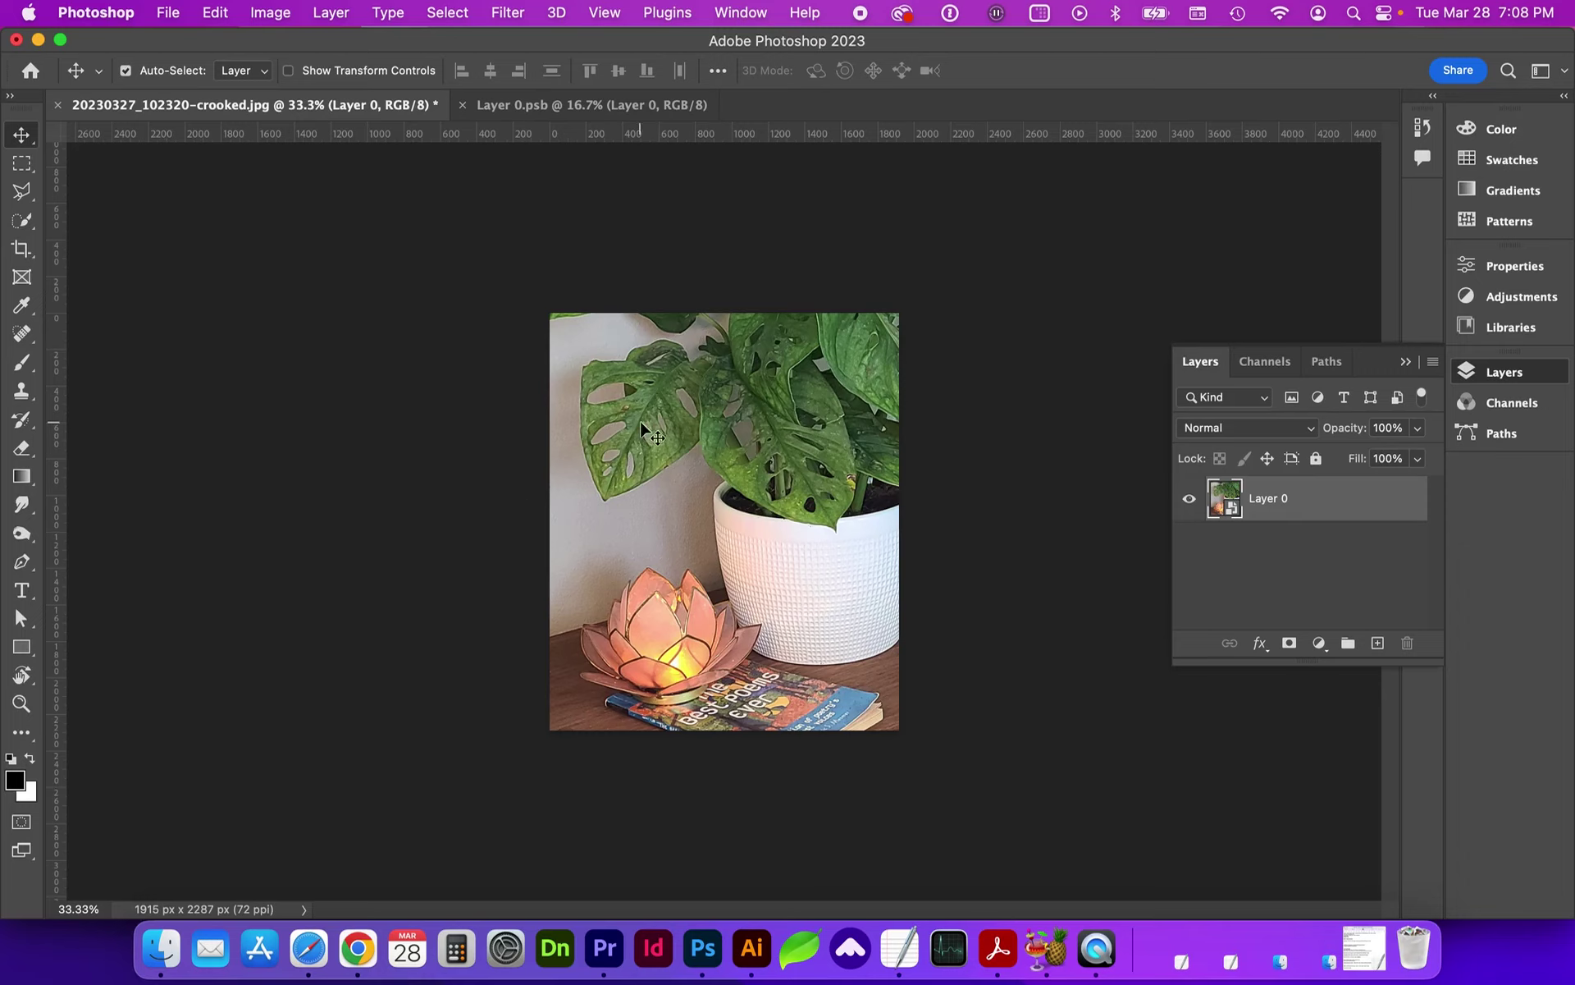
key(super+z)
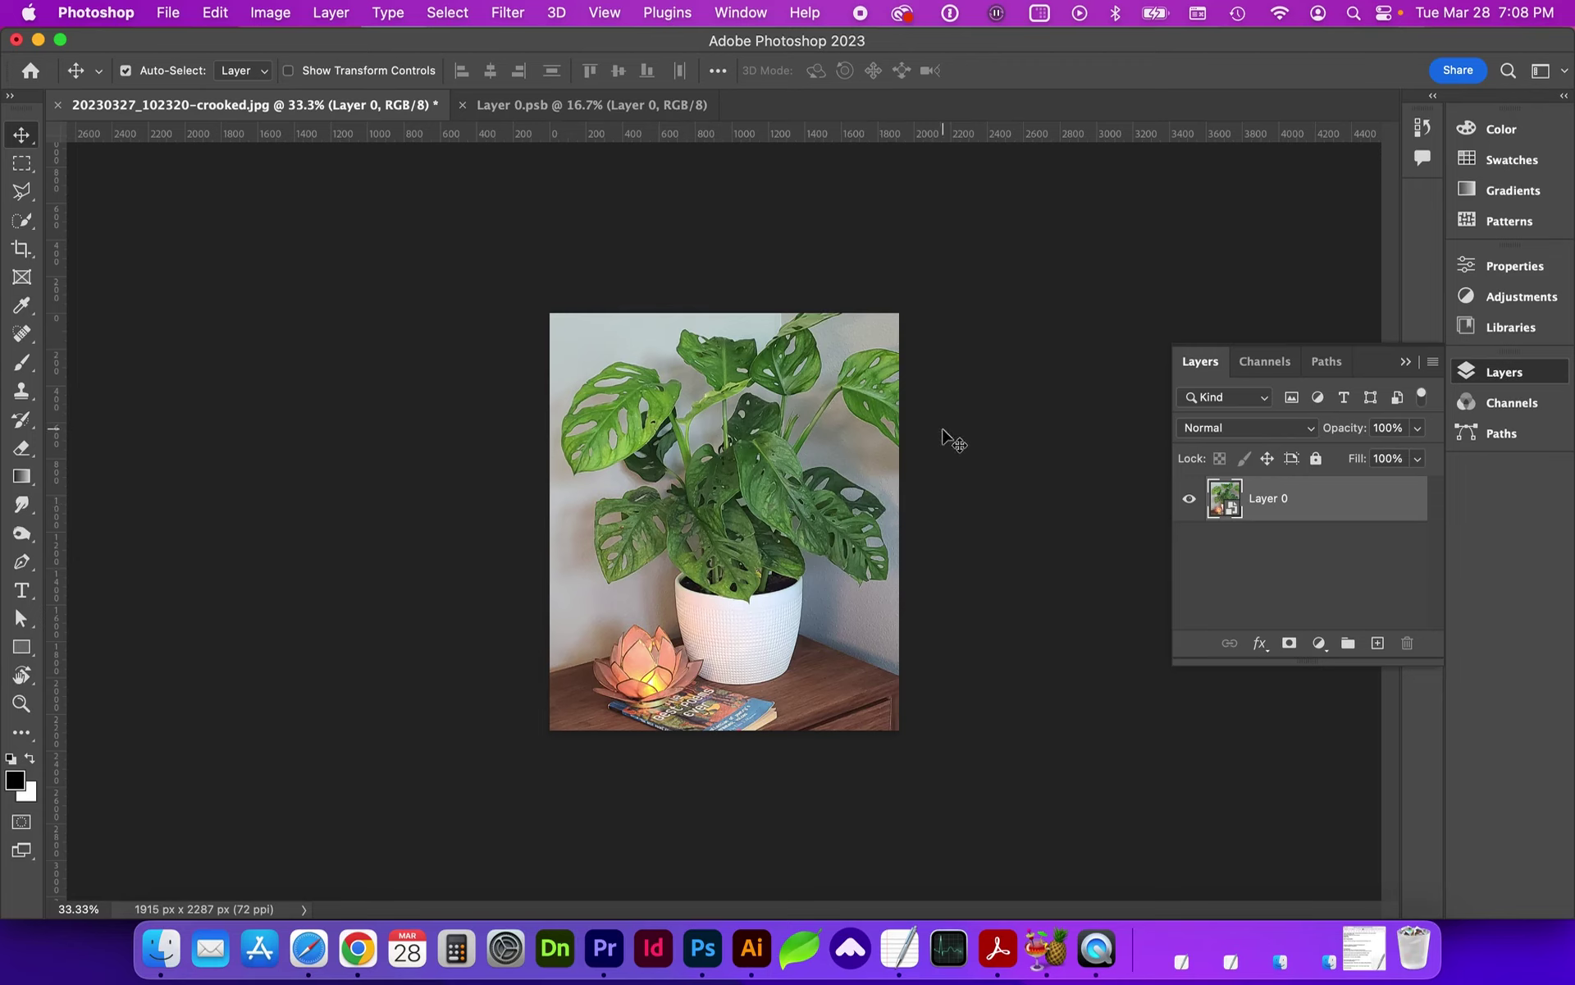
Step: Rasterize Layer 0, glance at its layer style settings without changes
right_click(1326, 494)
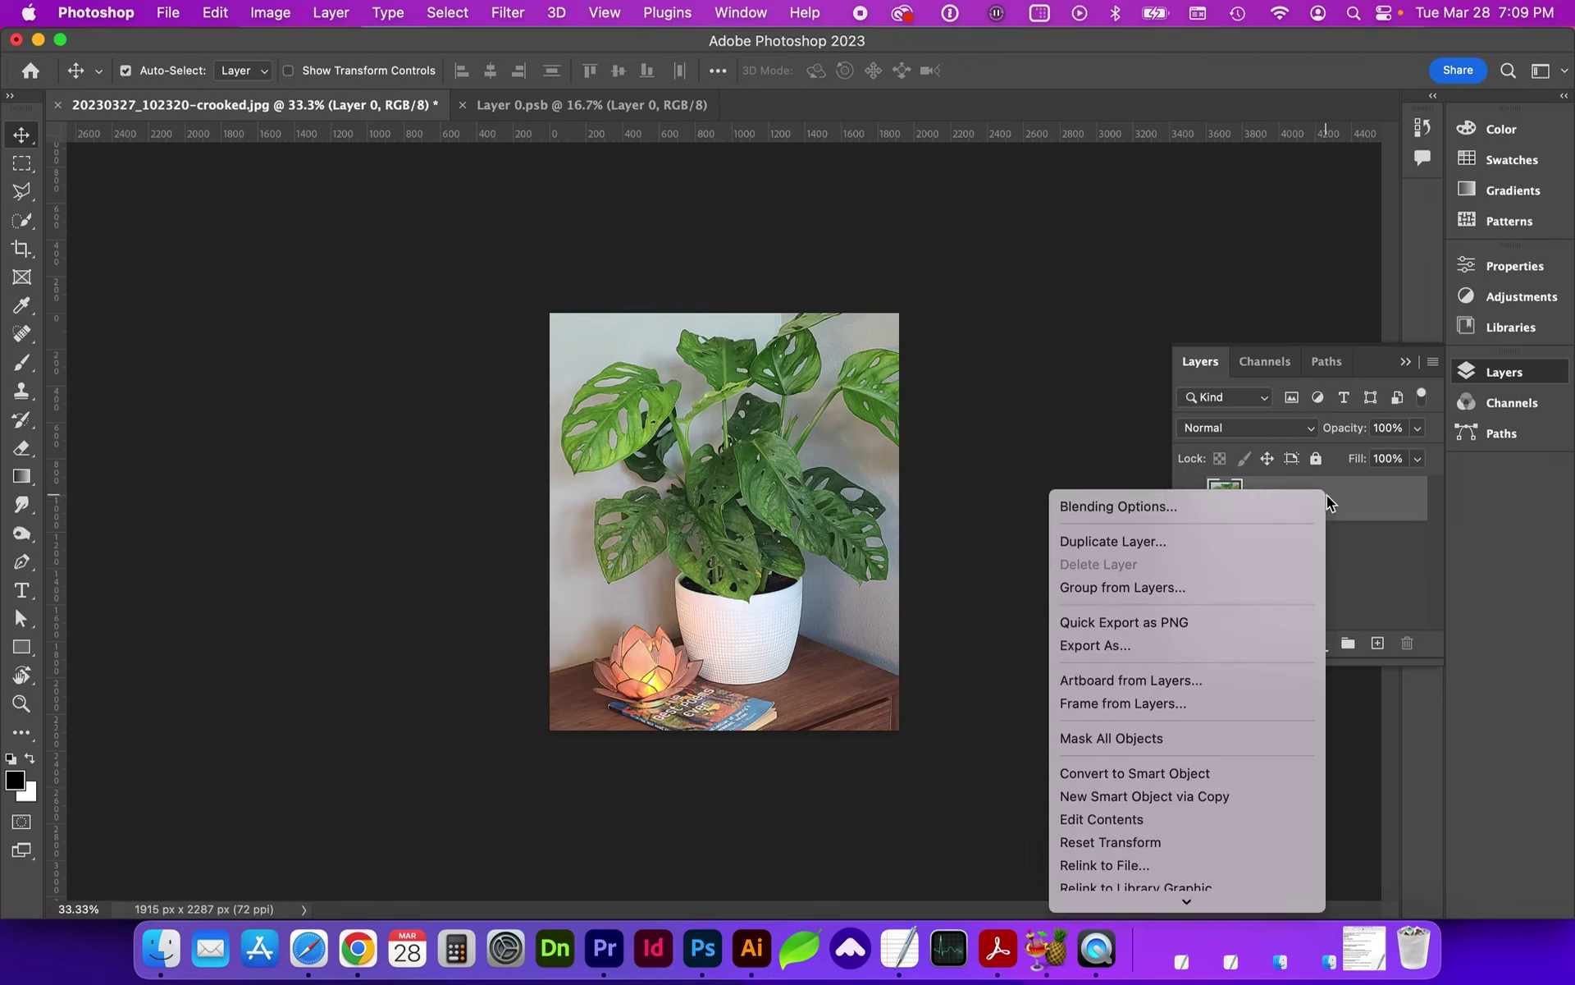
scroll(1251, 627, down, 5)
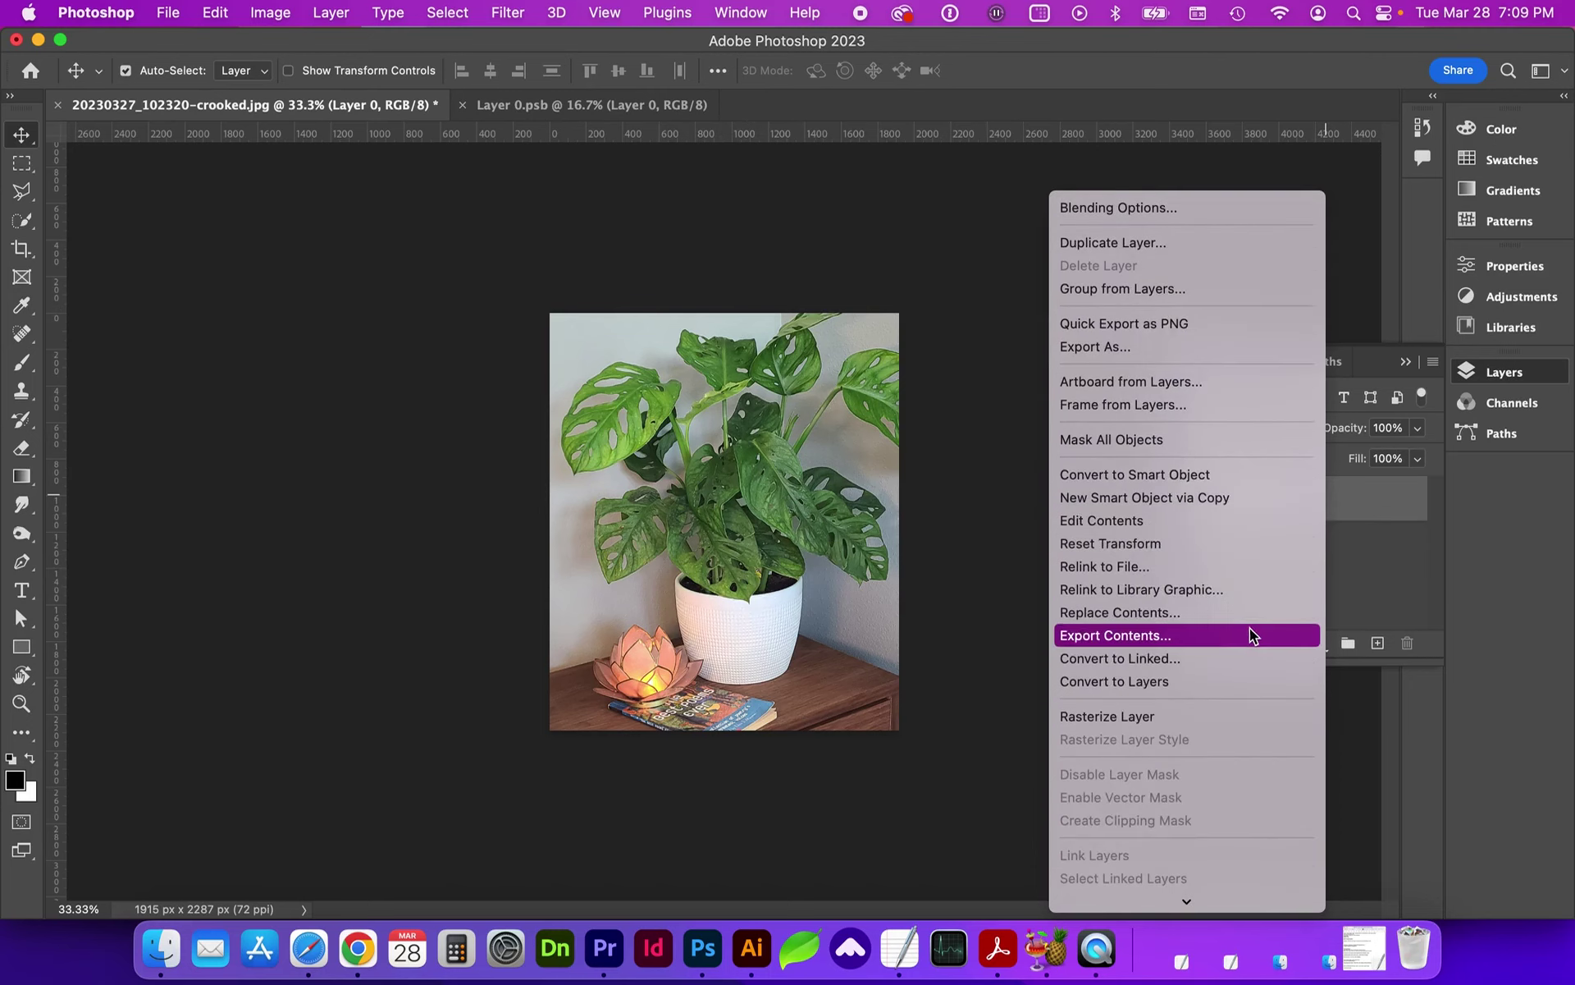
click(1152, 710)
double_click(1225, 501)
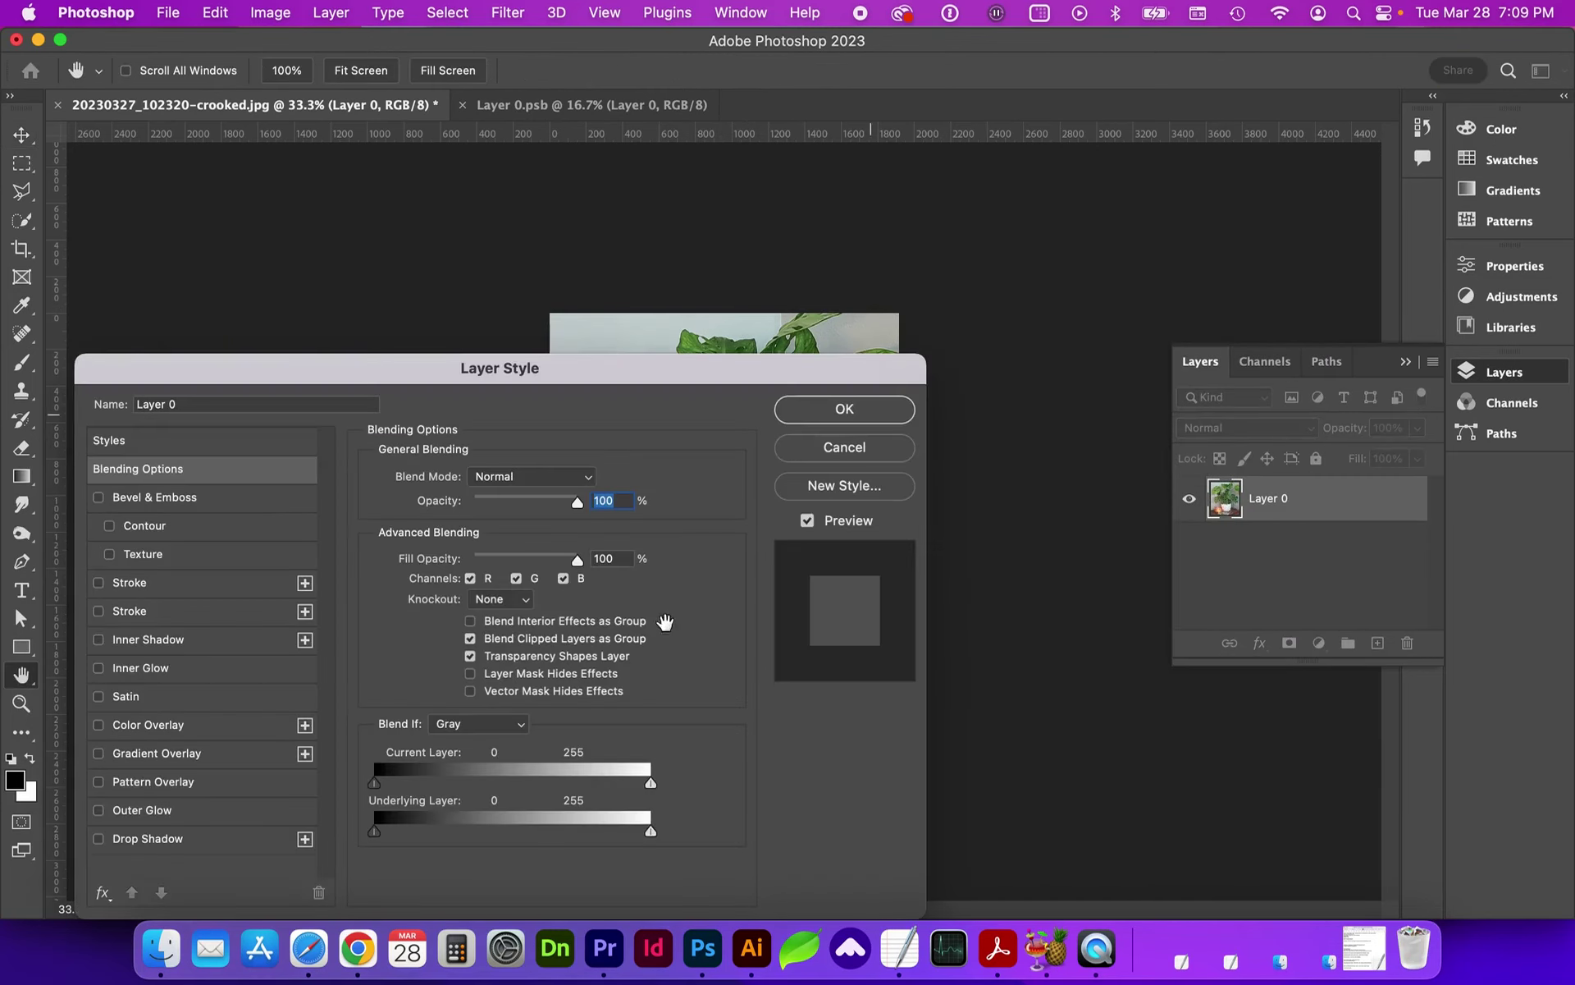
click(818, 453)
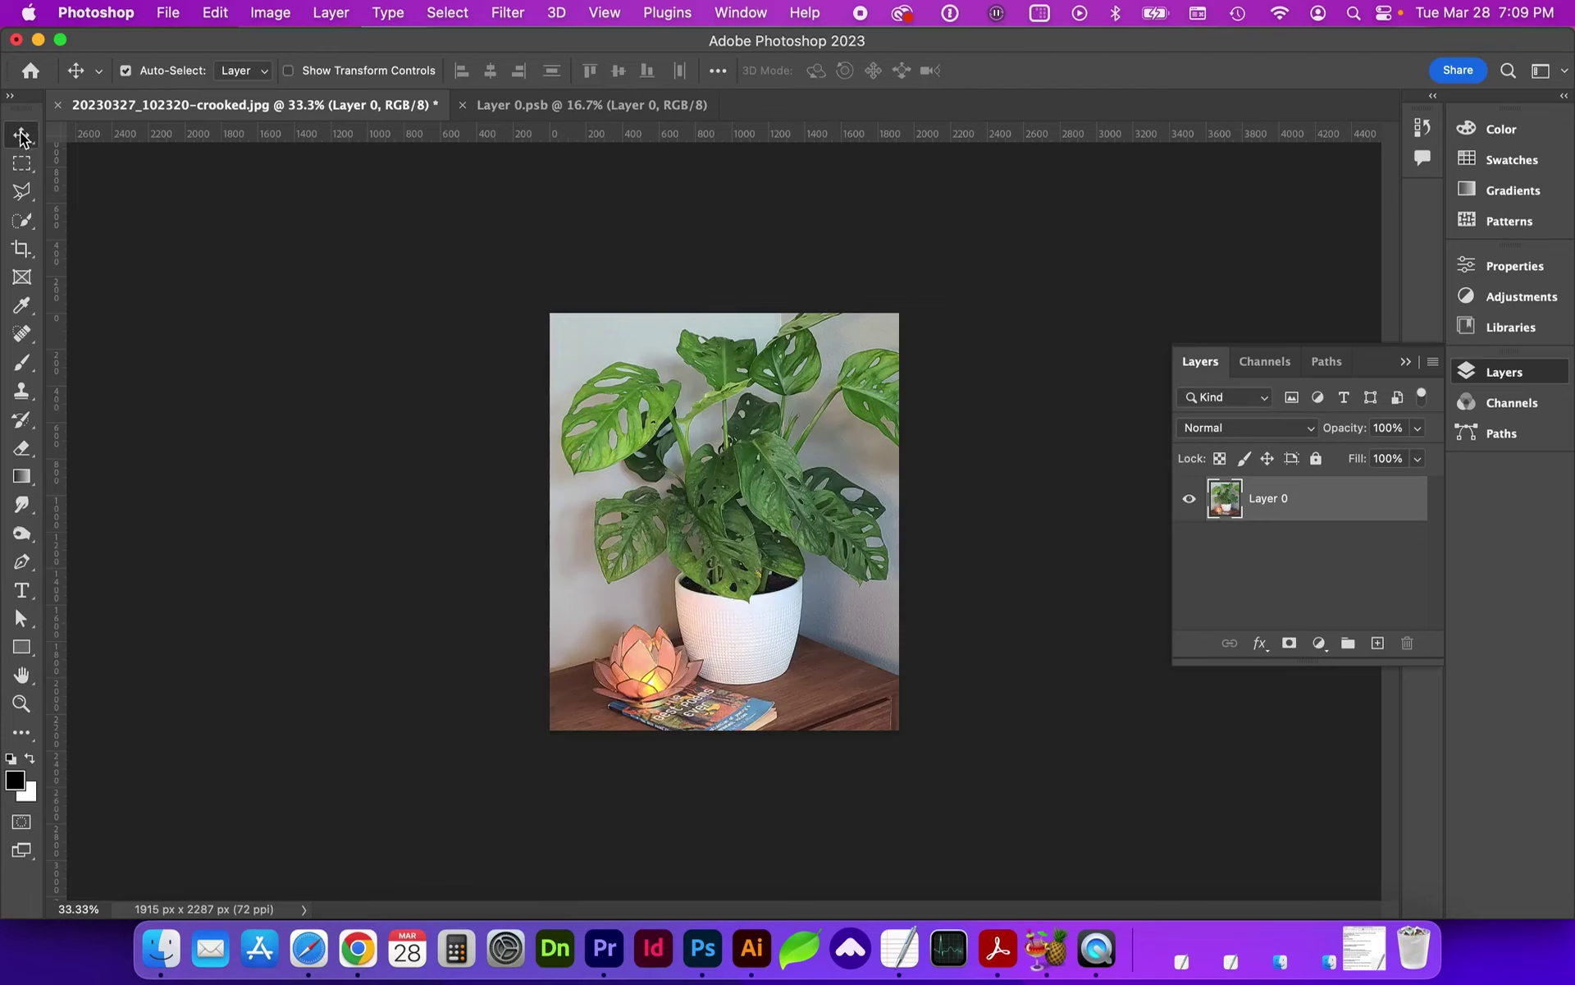
mouse_move(764, 378)
mouse_down()
mouse_move(817, 404)
mouse_move(764, 380)
mouse_up()
Step: Enlarge the layer to about 117% and confirm the canvas stays 1915 × 2287 px in Image Size
key(super+t)
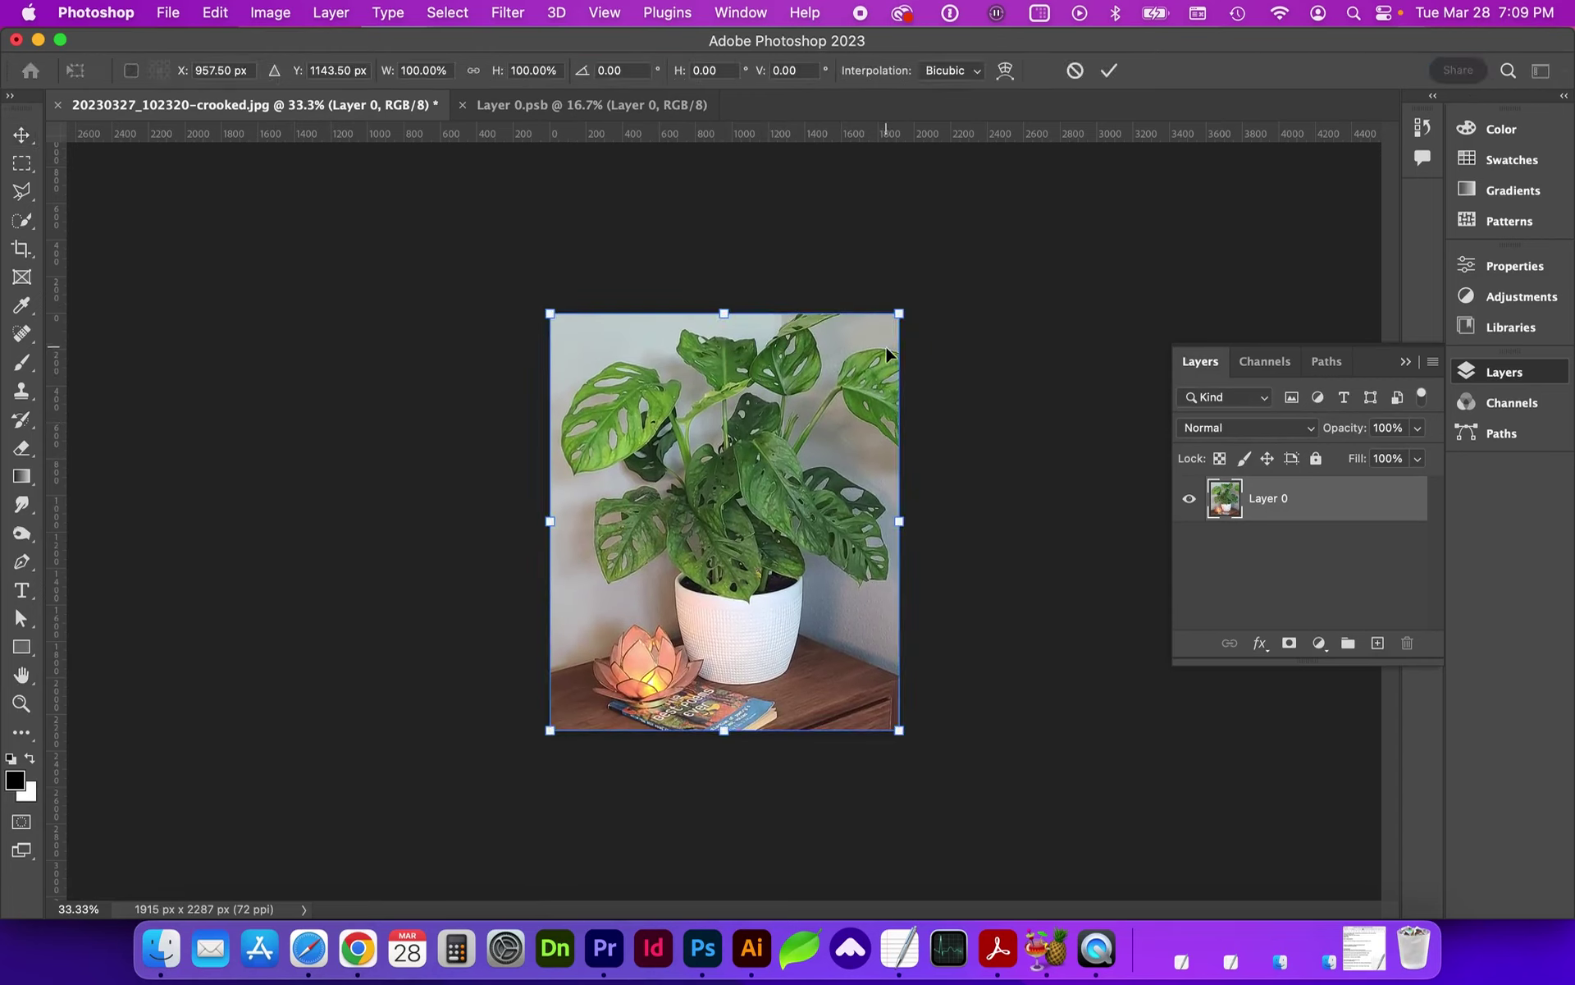
drag(900, 312, 995, 267)
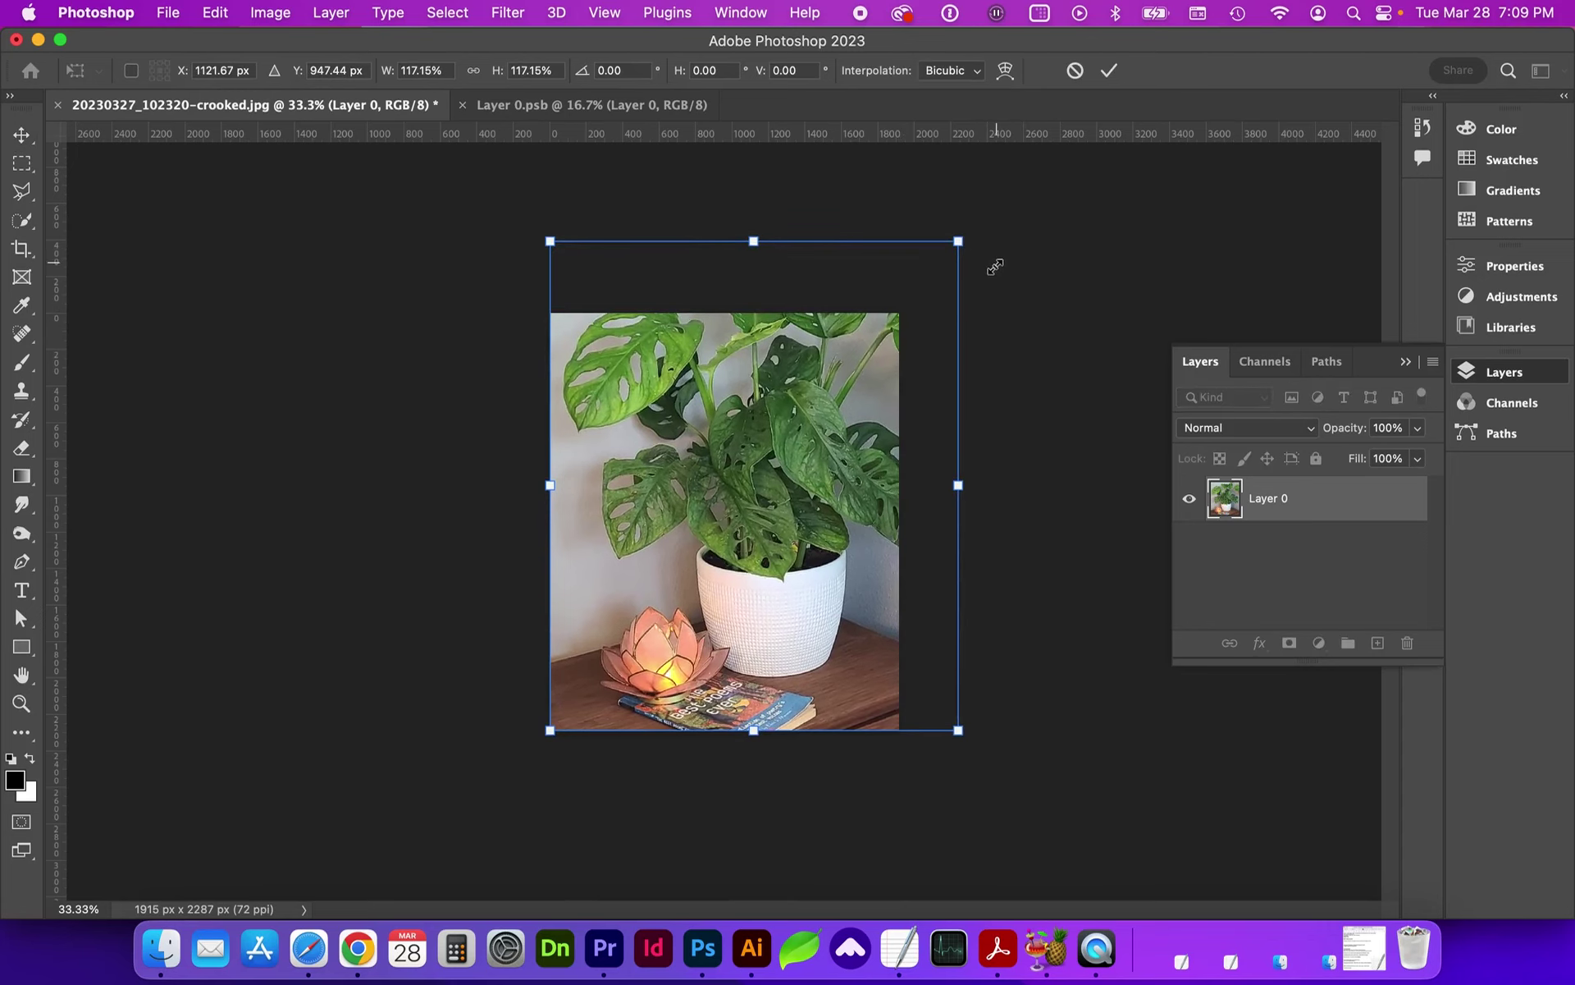
key(Escape)
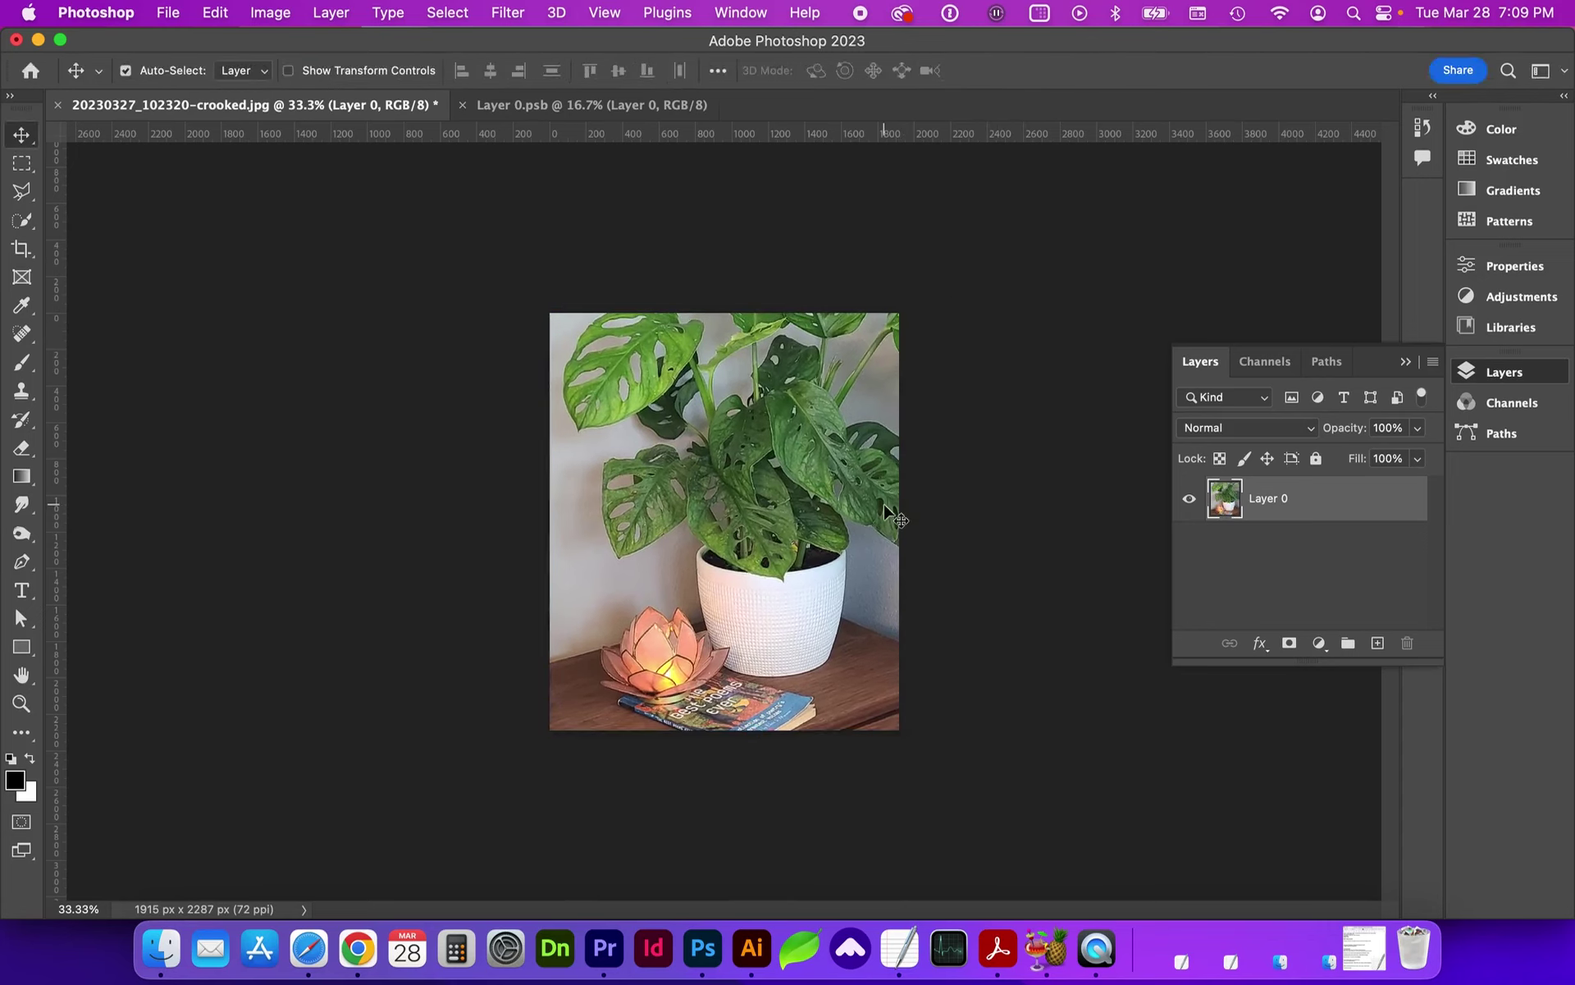
key(super+alt+i)
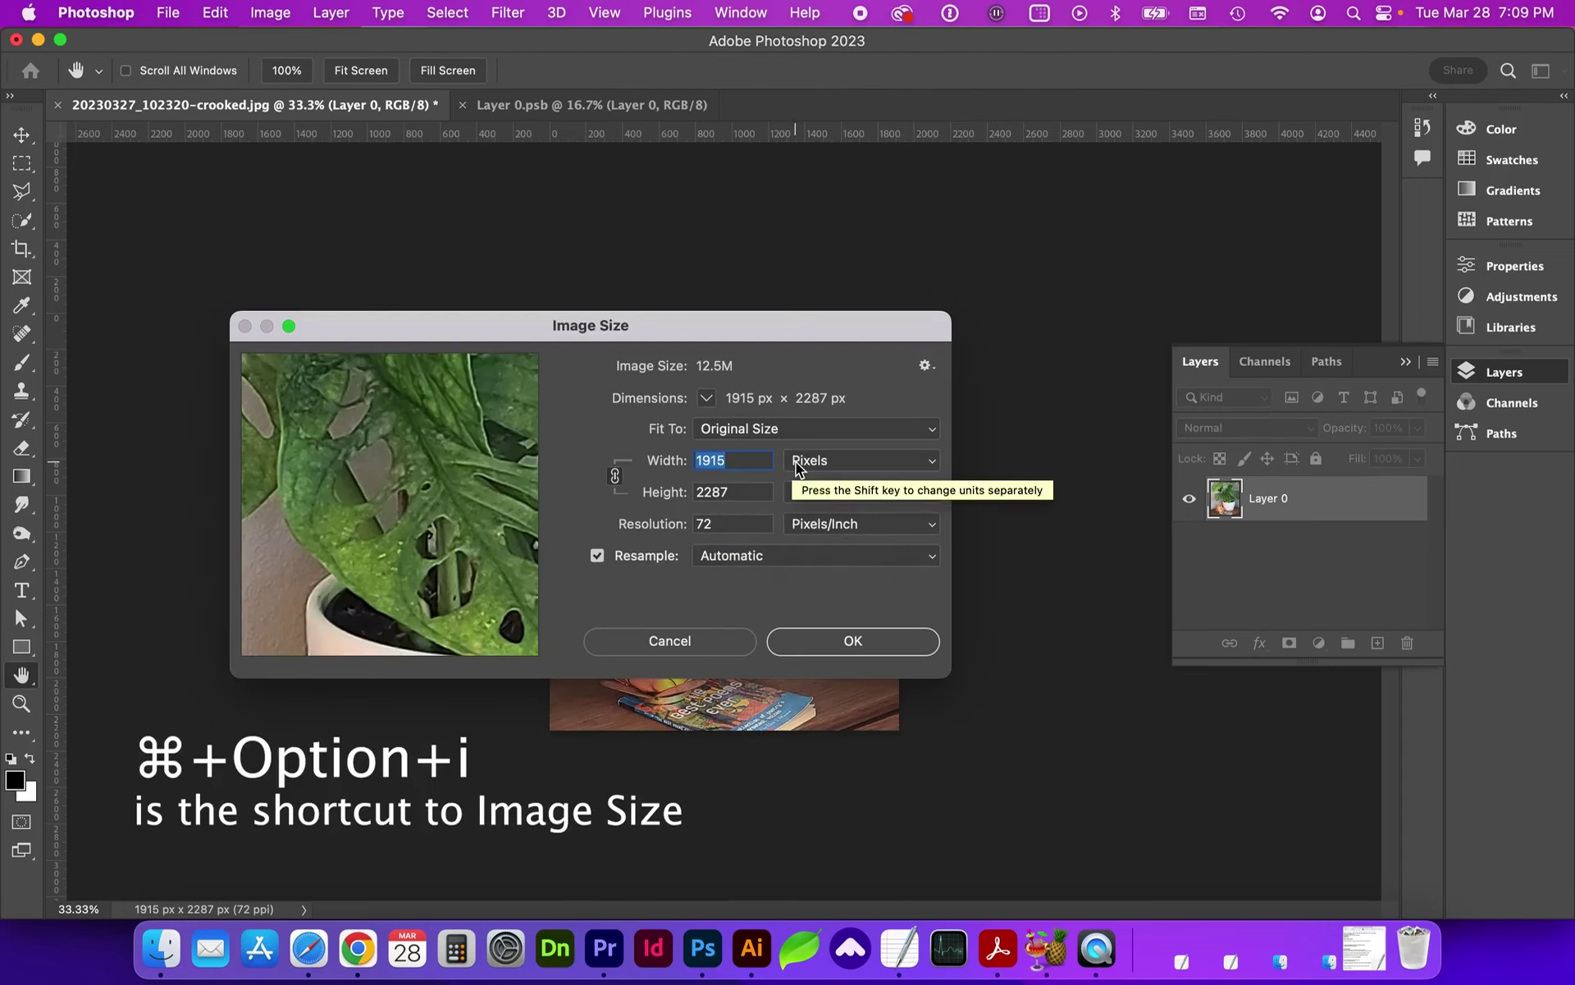
click(712, 642)
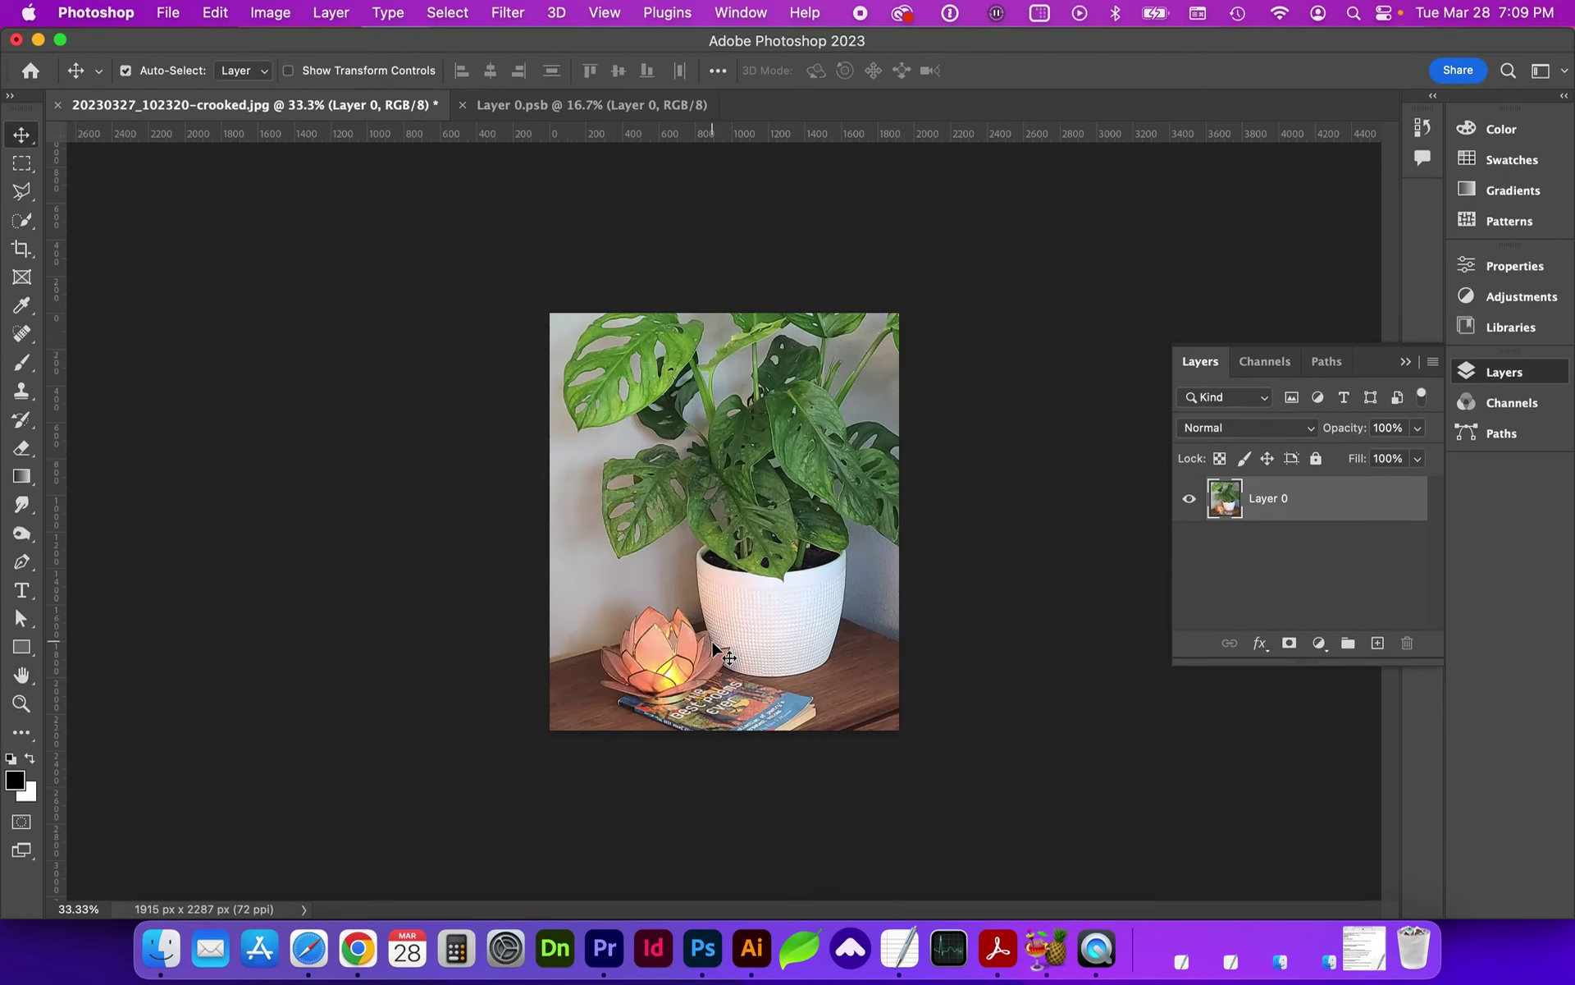